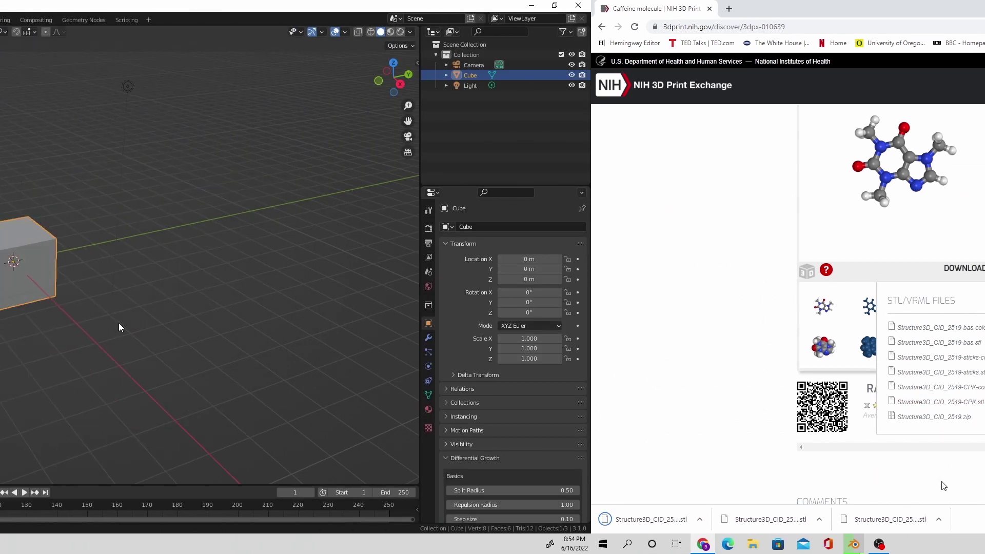
# - Delete all the default scene objects: the camera, cube and light
pyautogui.press('a')
pyautogui.rightClick(510, 321)
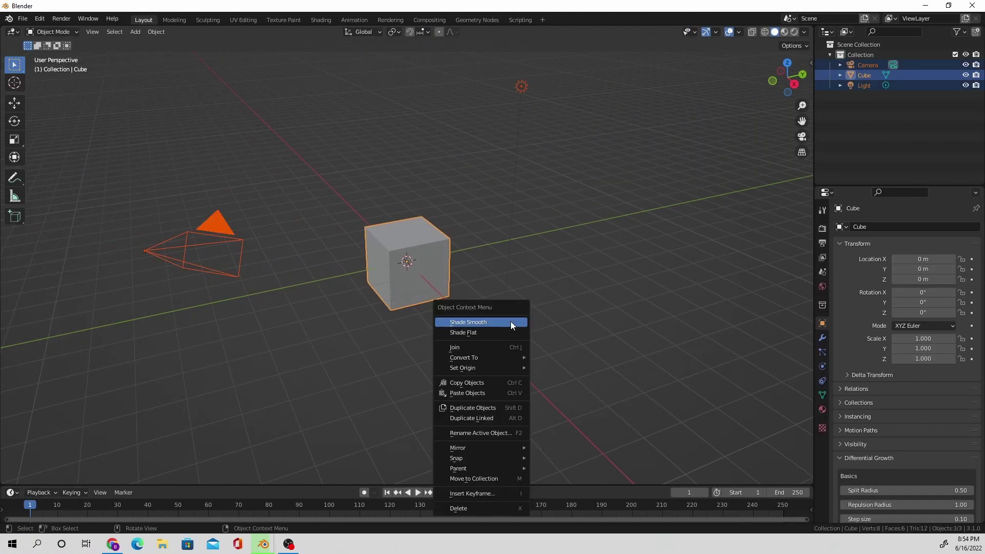
pyautogui.click(476, 508)
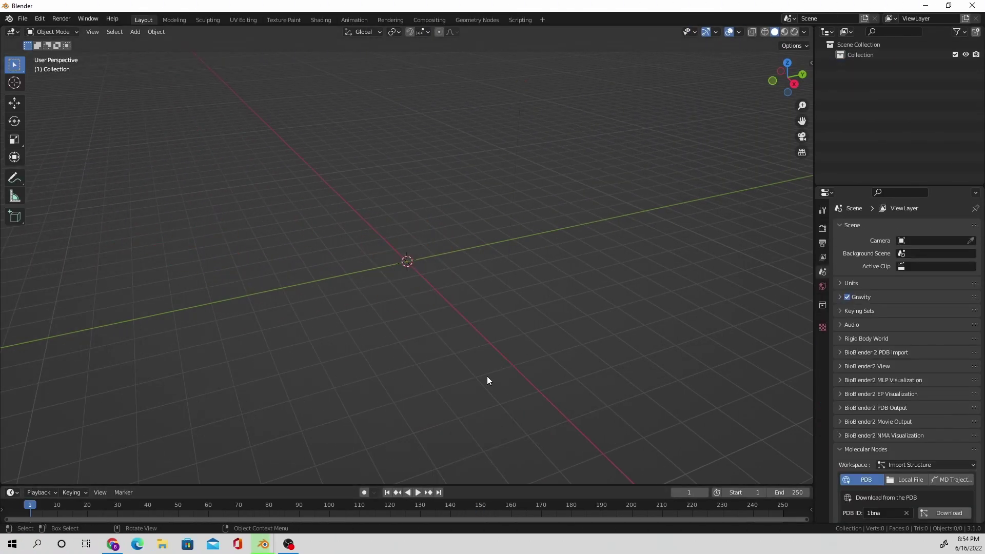
# - Import the STL file Structure3D_CID_2519-bas_2.stl from the Downloads folder
pyautogui.click(22, 19)
pyautogui.moveTo(39, 157)
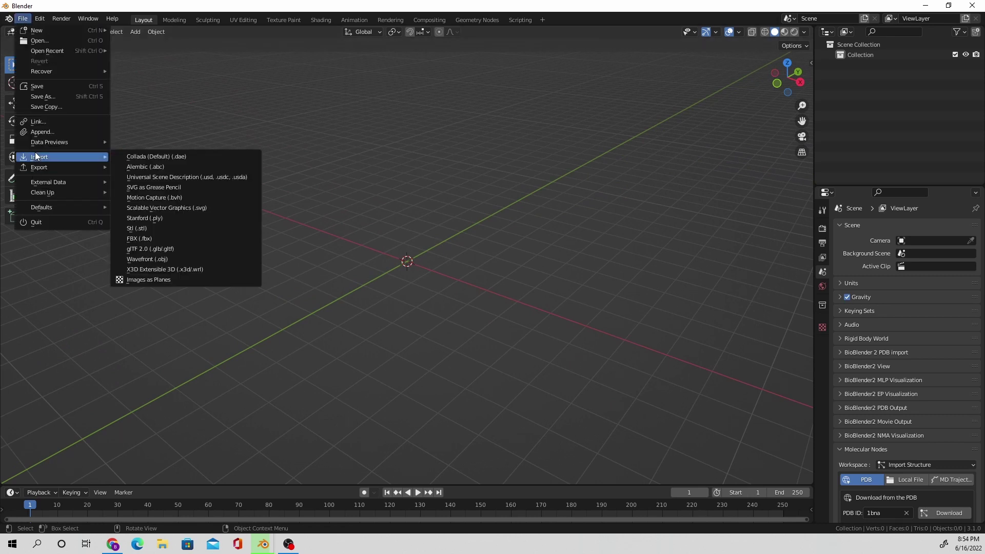
pyautogui.click(170, 224)
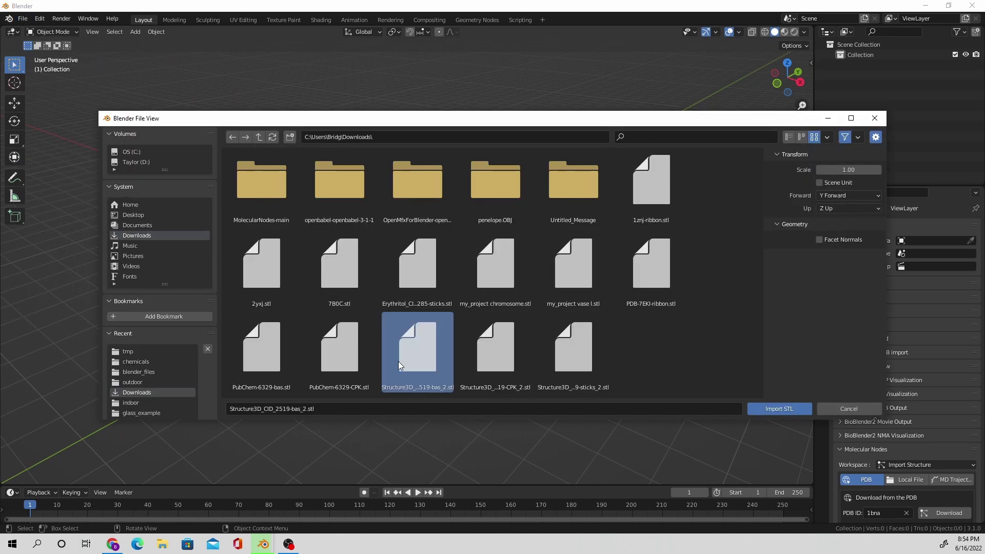
pyautogui.click(769, 408)
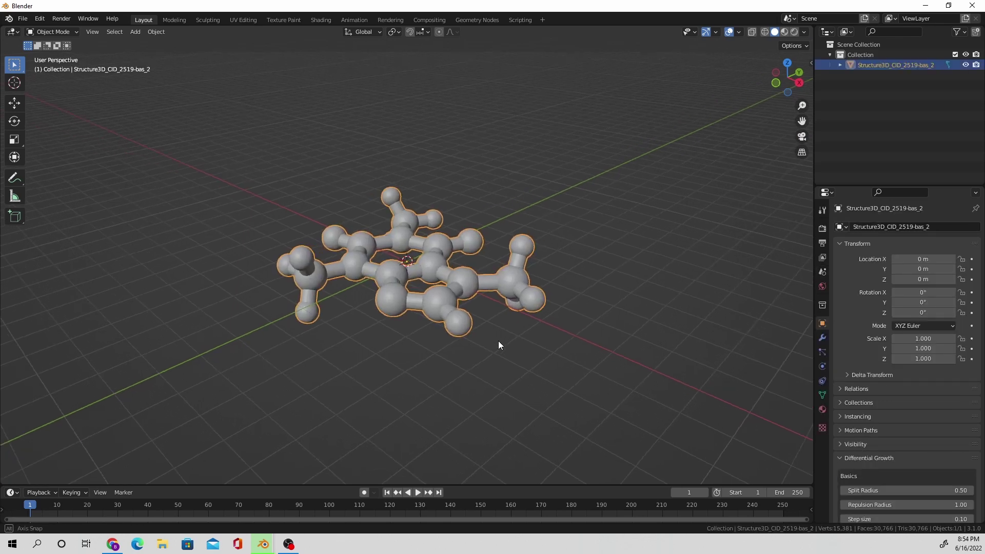
# - Set the rotation angle about the X axis to 90° for both the CPK_2 and sticks_2 molecules
pyautogui.doubleClick(131, 438)
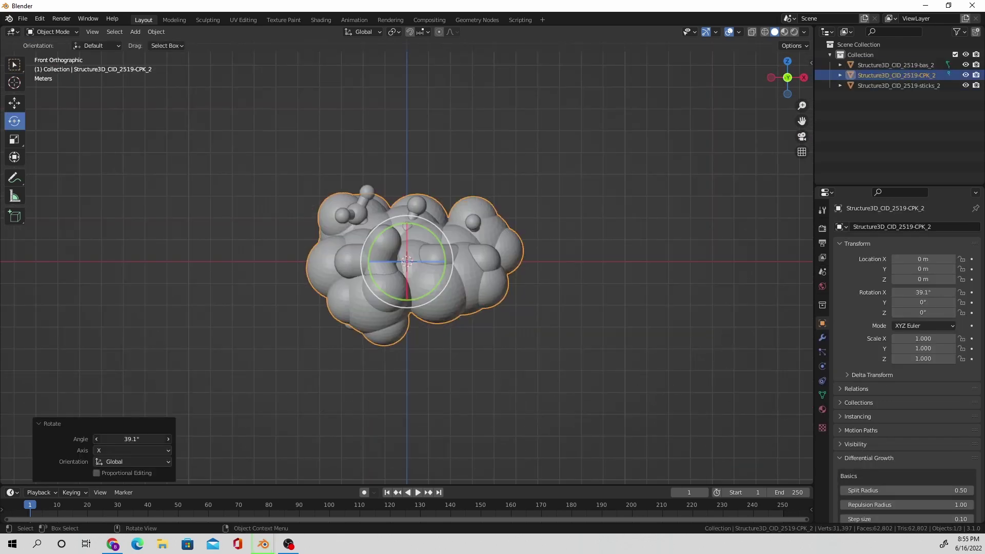
pyautogui.write('90')
pyautogui.press('Return')
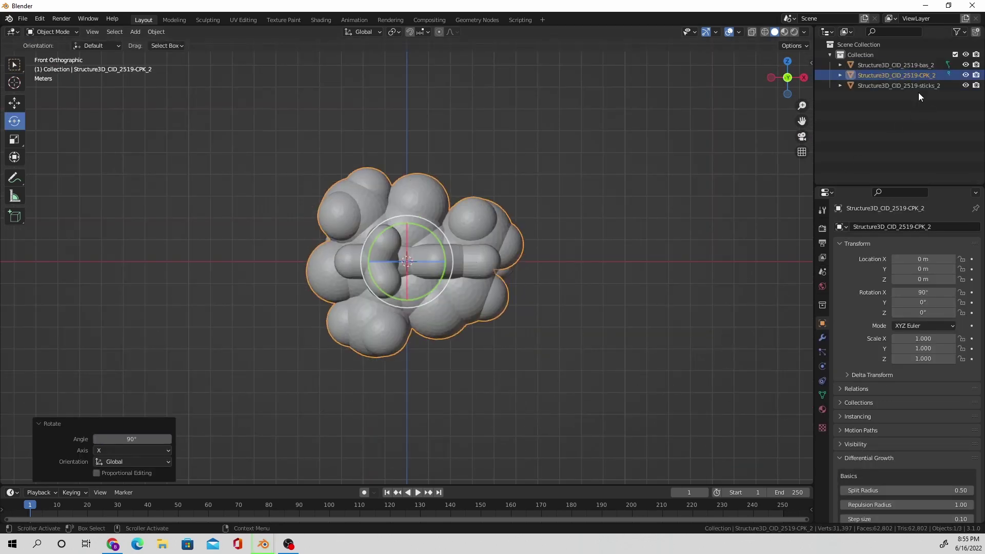
pyautogui.click(899, 85)
pyautogui.doubleClick(116, 440)
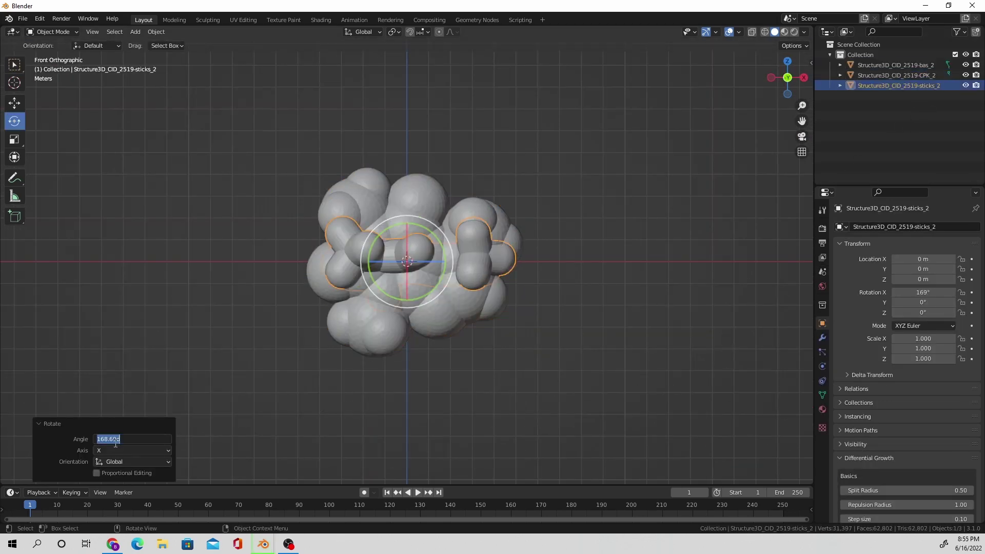
pyautogui.write('90')
pyautogui.press('Return')
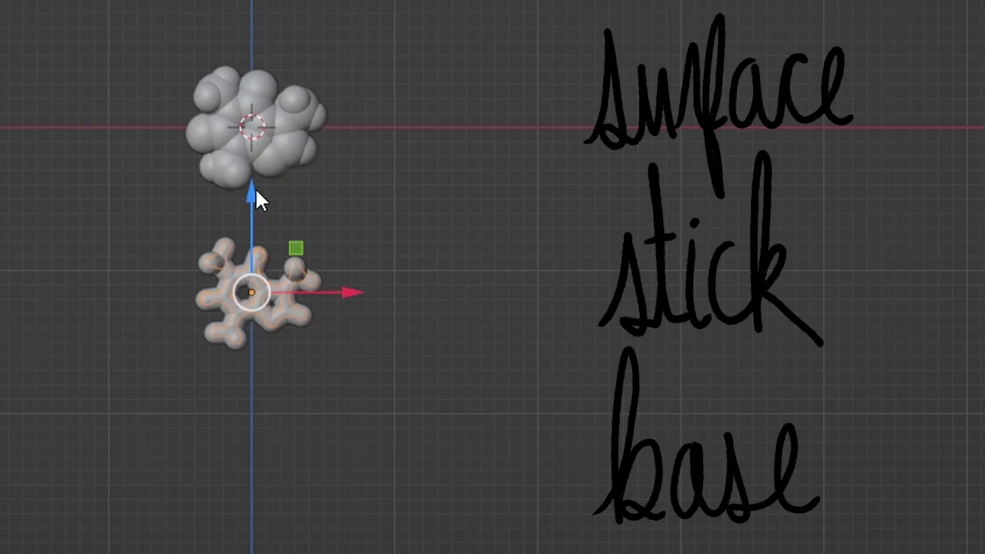
# - Move the bas_2 molecule down to about -23.4 m on Z, below the sticks molecule
pyautogui.press('g')
pyautogui.click(275, 374)
pyautogui.click(414, 383)
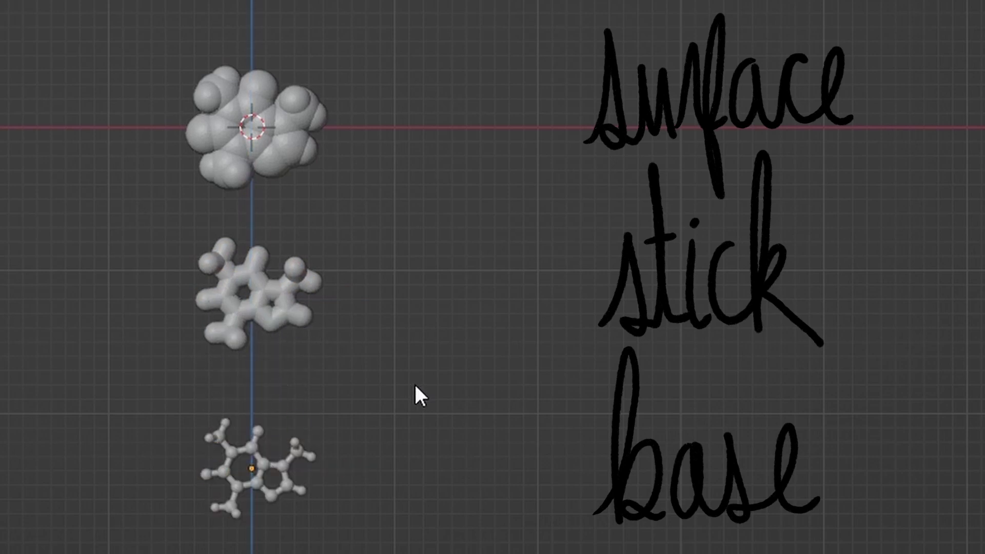
pyautogui.scroll(-1, 414, 383)
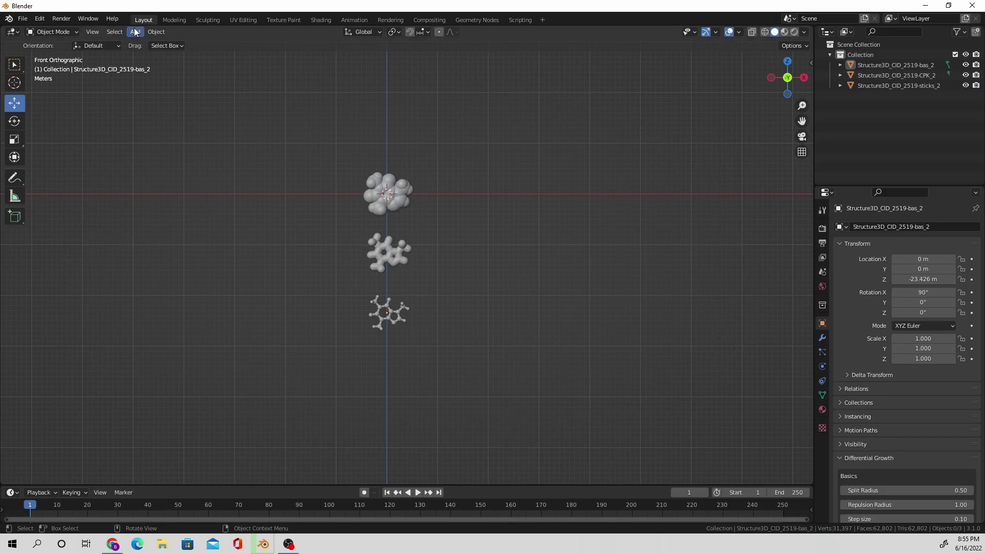
# - Add a cube and lower it about 36.8 m along Z, beneath the three molecules
pyautogui.click(135, 31)
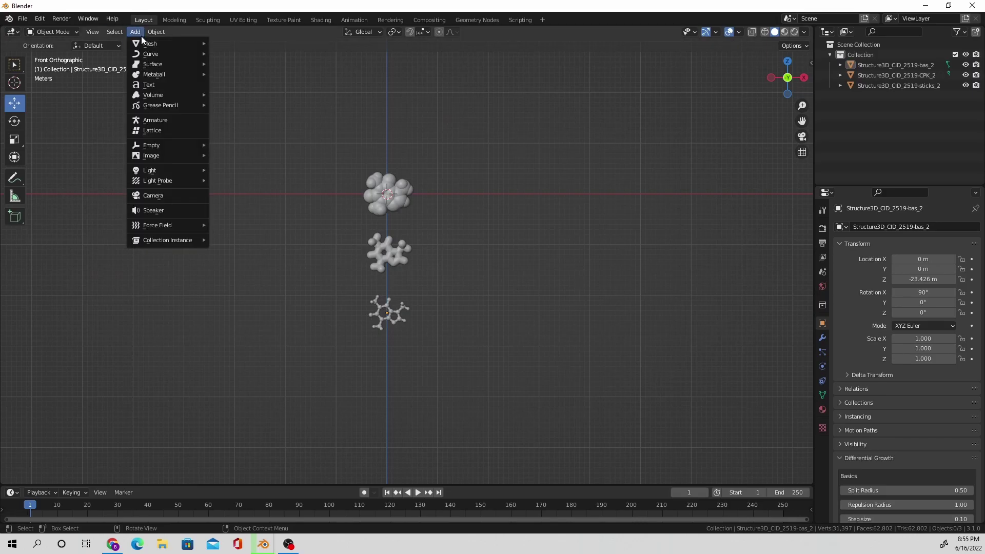
pyautogui.moveTo(150, 43)
pyautogui.click(254, 54)
pyautogui.moveTo(381, 162); pyautogui.dragTo(381, 348)
# - Scale the cube uniformly to about 4.4 so it is roughly as wide as the molecules
pyautogui.press('s')
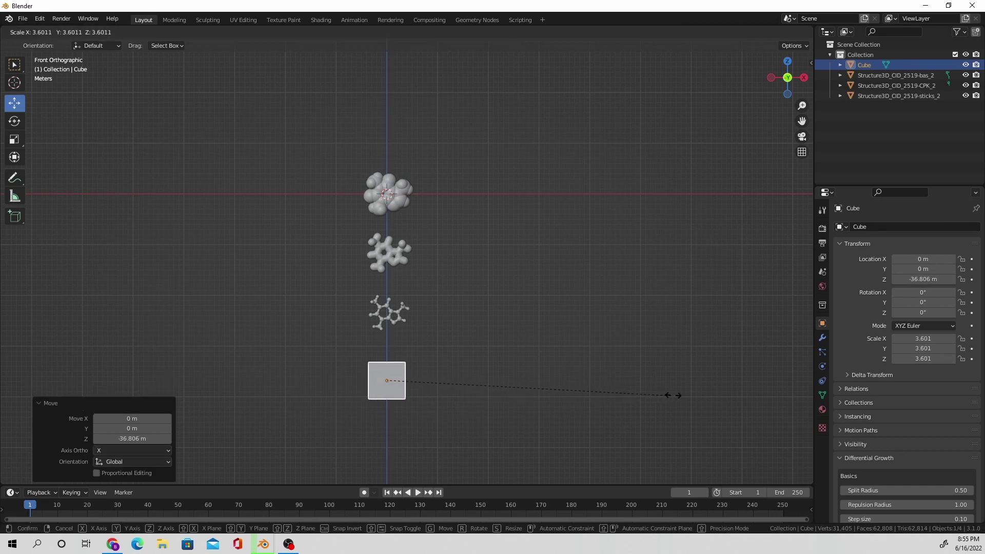
pyautogui.click(679, 395)
pyautogui.press('s')
pyautogui.click(518, 400)
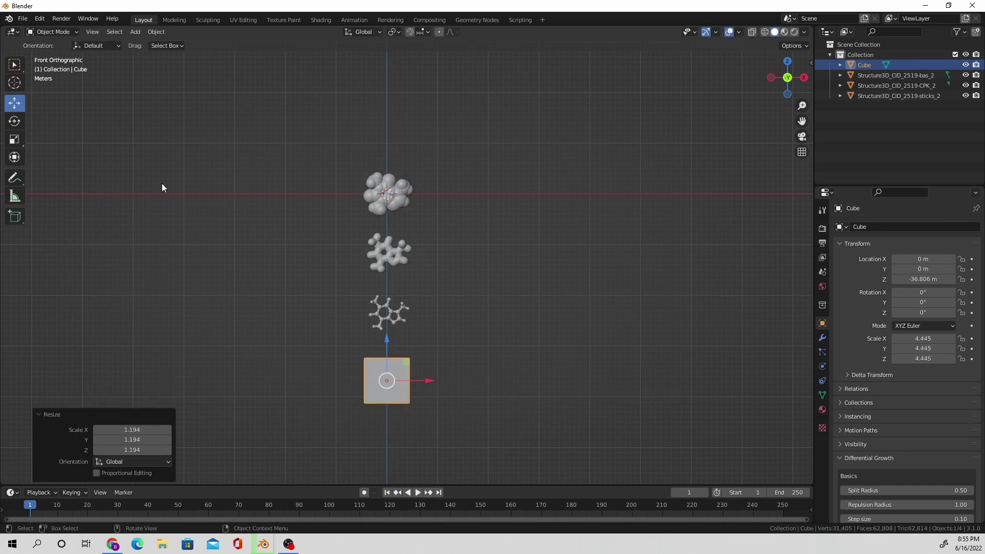
# - Lower the cube's bottom face about 18.6 m along Z to form a tall pedestal, and return to object mode
pyautogui.press('Tab')
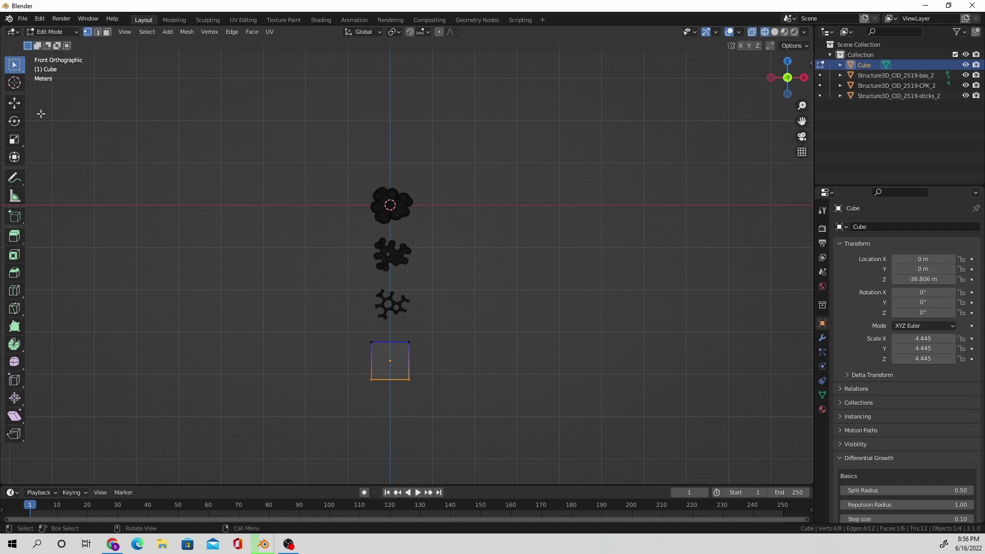
pyautogui.click(14, 102)
pyautogui.scroll(-1, 338, 347)
pyautogui.moveTo(395, 318); pyautogui.dragTo(414, 387)
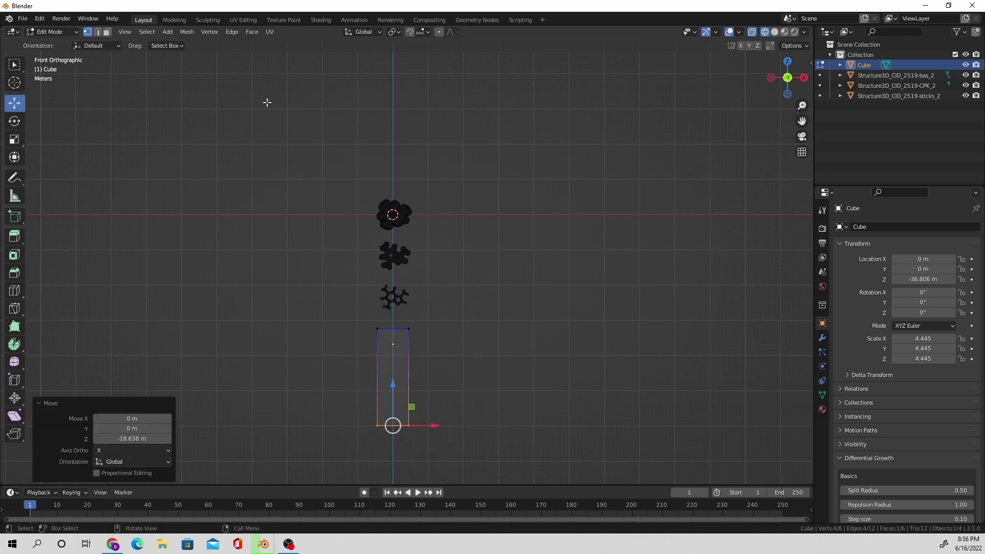
pyautogui.press('Tab')
pyautogui.click(426, 193)
# - Add a plane and scale it uniformly to about 74
pyautogui.click(135, 31)
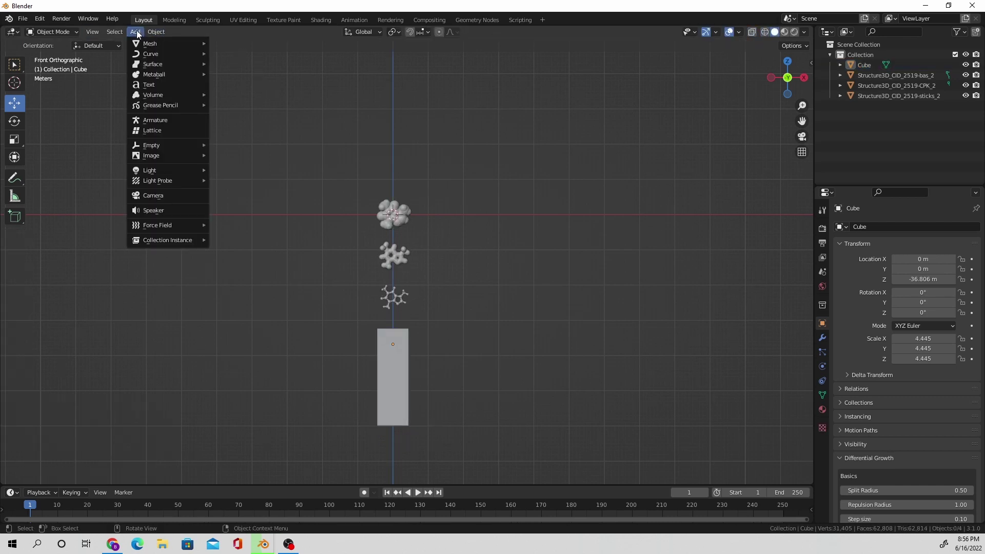
pyautogui.moveTo(154, 41)
pyautogui.click(228, 44)
pyautogui.moveTo(448, 314); pyautogui.dragTo(469, 356, button='middle')
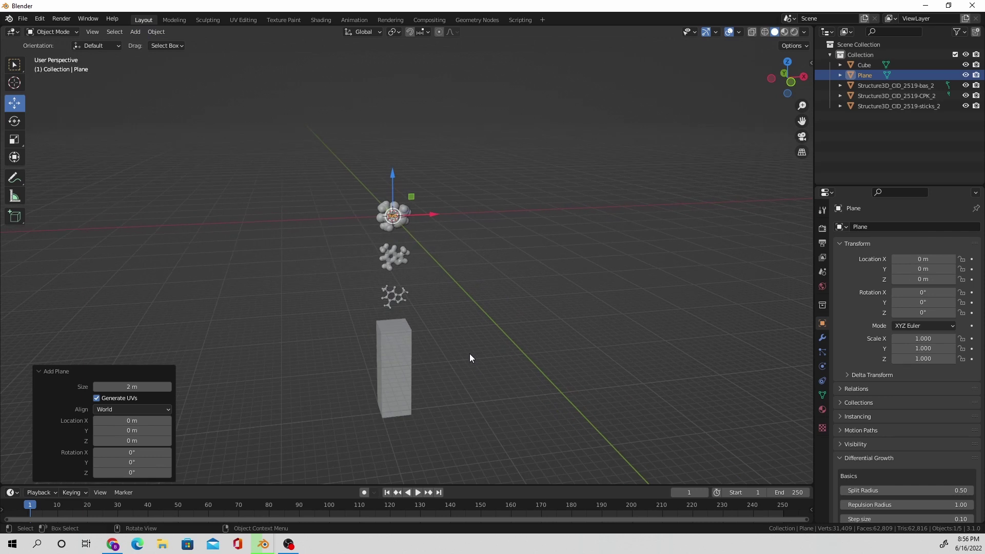
pyautogui.press('s')
pyautogui.click(663, 361)
pyautogui.press('s')
pyautogui.click(594, 302)
pyautogui.press('s')
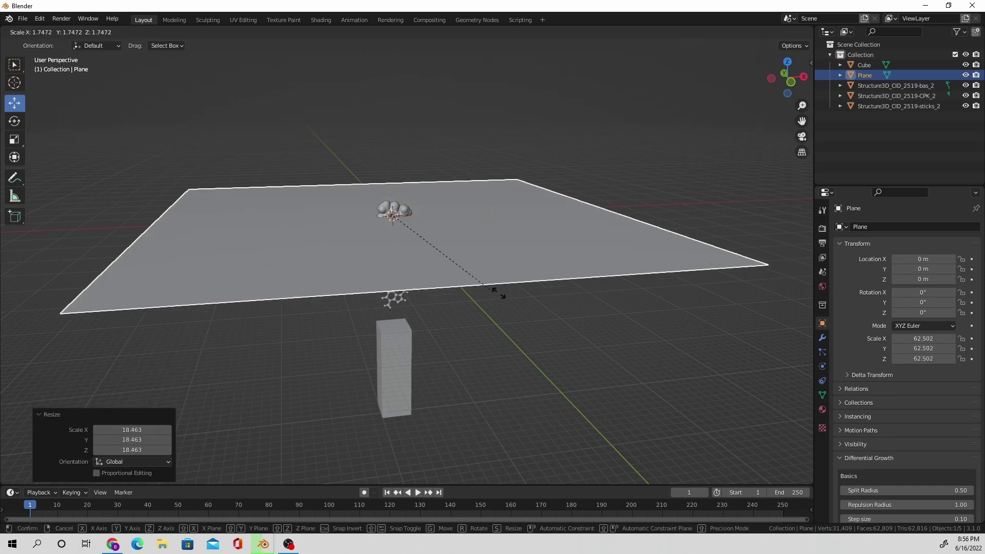
pyautogui.click(808, 395)
# - Lower the plane about 58.8 m along Z to sit as a floor at the pedestal's base
pyautogui.press('g')
pyautogui.press('z')
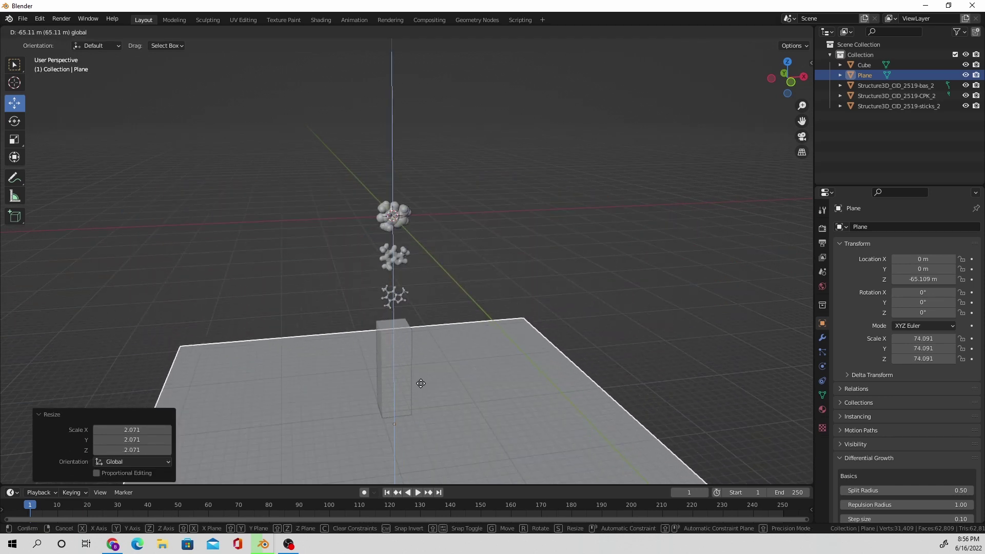
pyautogui.click(426, 364)
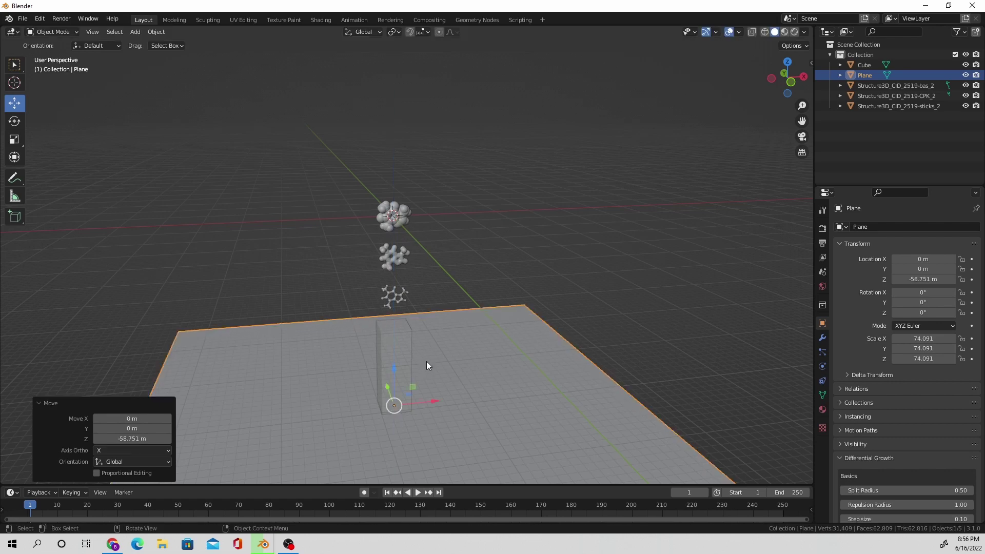
pyautogui.moveTo(426, 361)
pyautogui.mouseDown(button='middle')
pyautogui.moveTo(438, 359)
pyautogui.moveTo(426, 362)
pyautogui.mouseUp(button='middle')
# - Stretch the floor plane along X to a scale of about 314
pyautogui.click(14, 121)
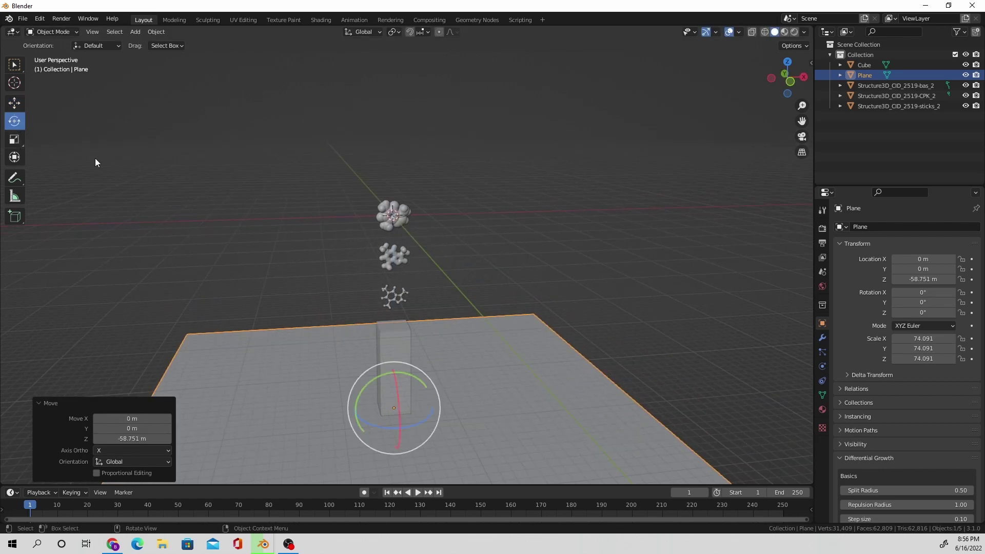
pyautogui.click(15, 139)
pyautogui.scroll(-4, 405, 294)
pyautogui.moveTo(445, 330); pyautogui.dragTo(735, 318)
# - Extrude the floor plane's rear edge straight up along Z to form a tall back wall
pyautogui.press('Tab')
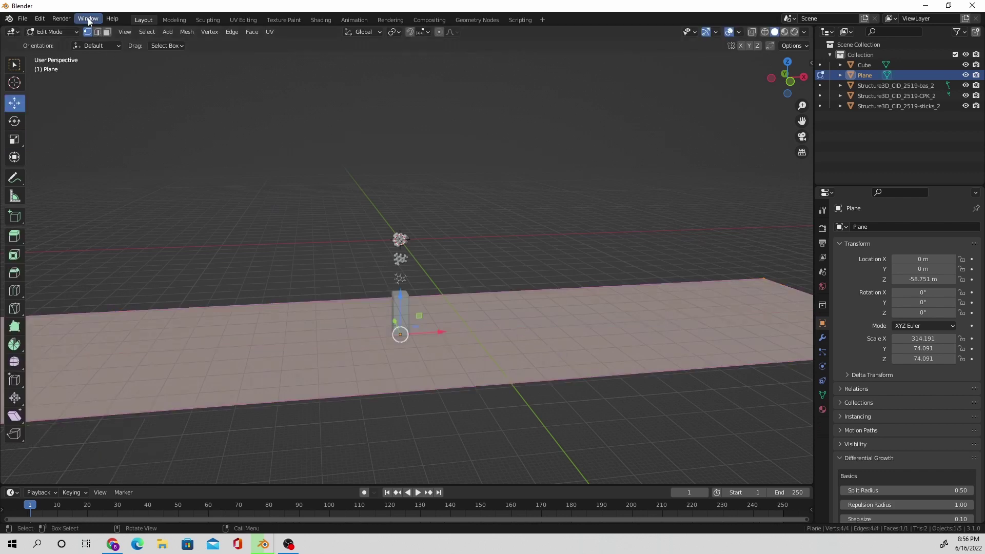
pyautogui.click(98, 32)
pyautogui.click(313, 303)
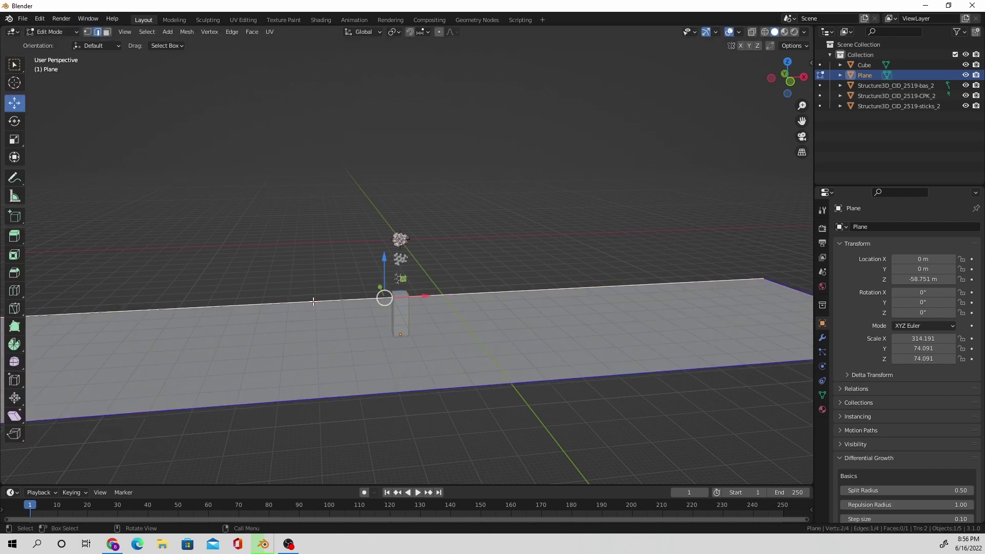
pyautogui.press('e')
pyautogui.press('z')
pyautogui.click(300, 82)
# - Bevel the edge where the floor meets the back wall with 9 segments
pyautogui.click(317, 301)
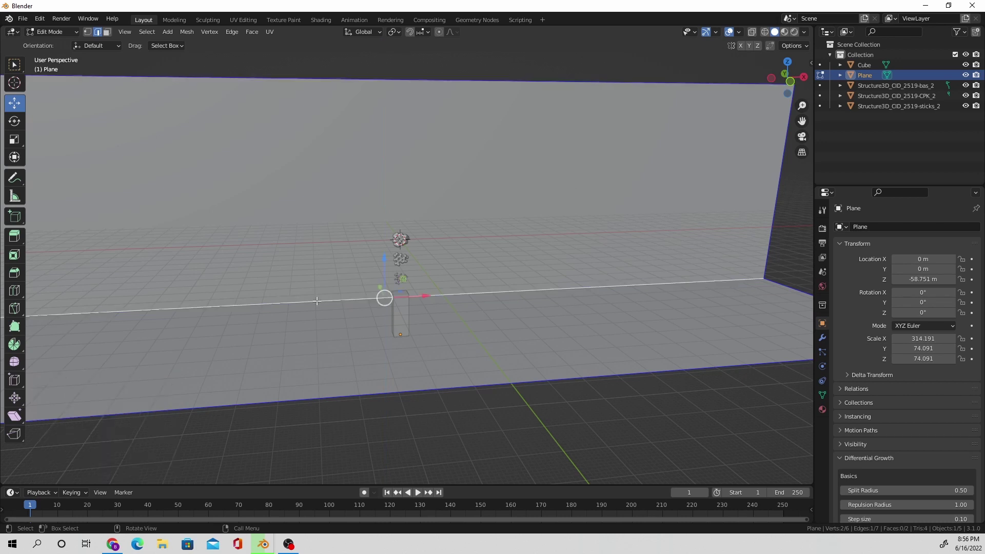
pyautogui.click(16, 277)
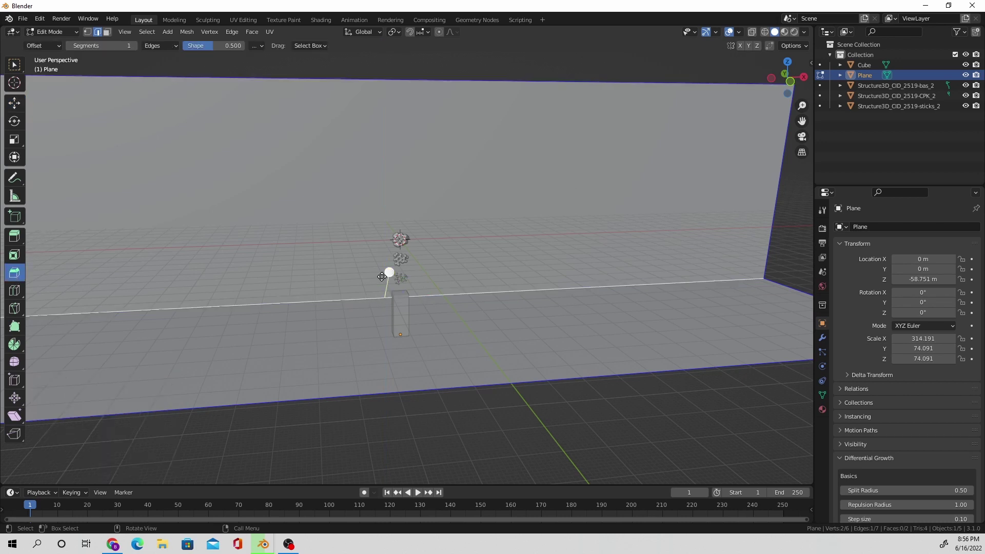
pyautogui.moveTo(381, 277); pyautogui.dragTo(167, 328)
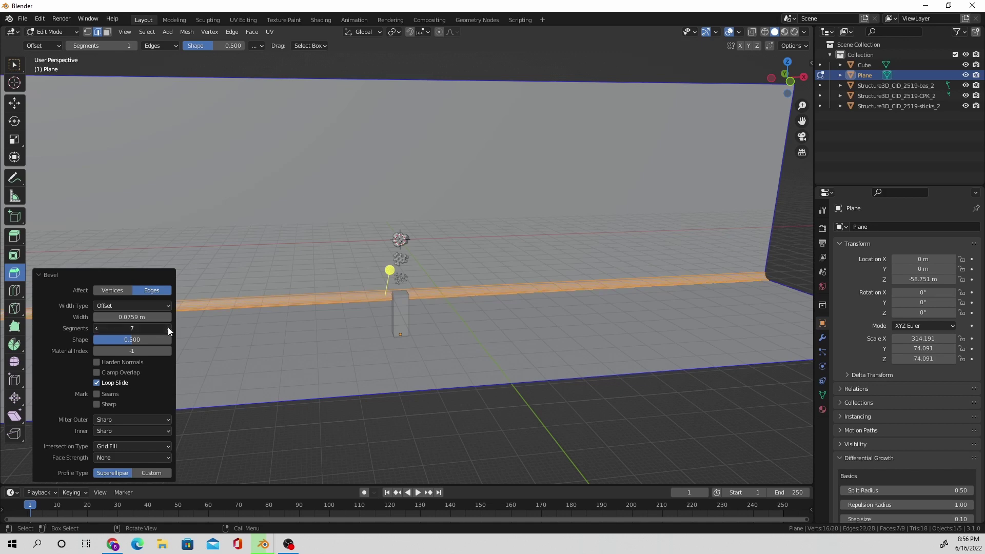
pyautogui.moveTo(390, 270); pyautogui.dragTo(29, 24)
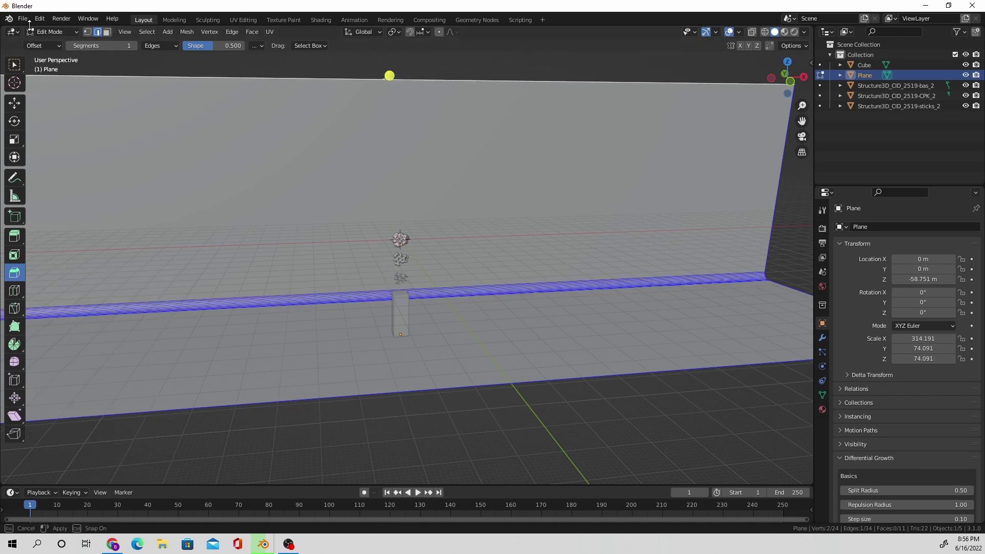
# - Return to object mode and apply smooth shading to the backdrop plane
pyautogui.click(50, 32)
pyautogui.click(56, 42)
pyautogui.rightClick(512, 248)
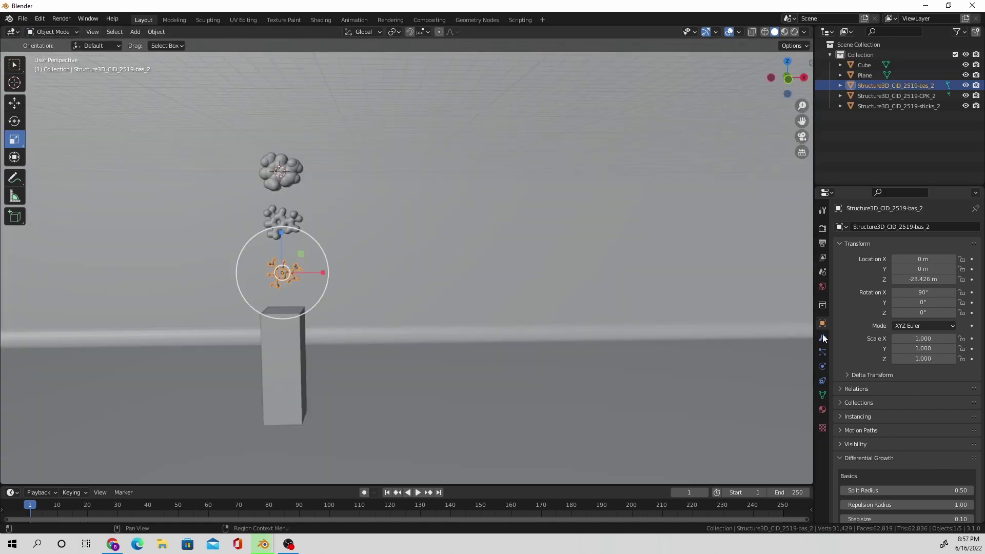
# - Add an Array modifier to the bas_2 molecule with a relative offset X factor of 2
pyautogui.click(822, 337)
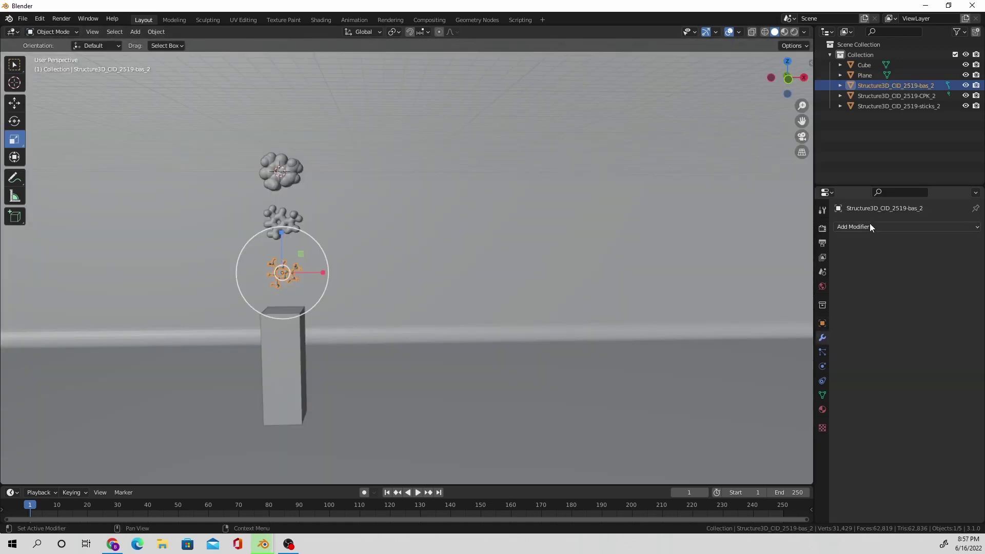
pyautogui.click(872, 227)
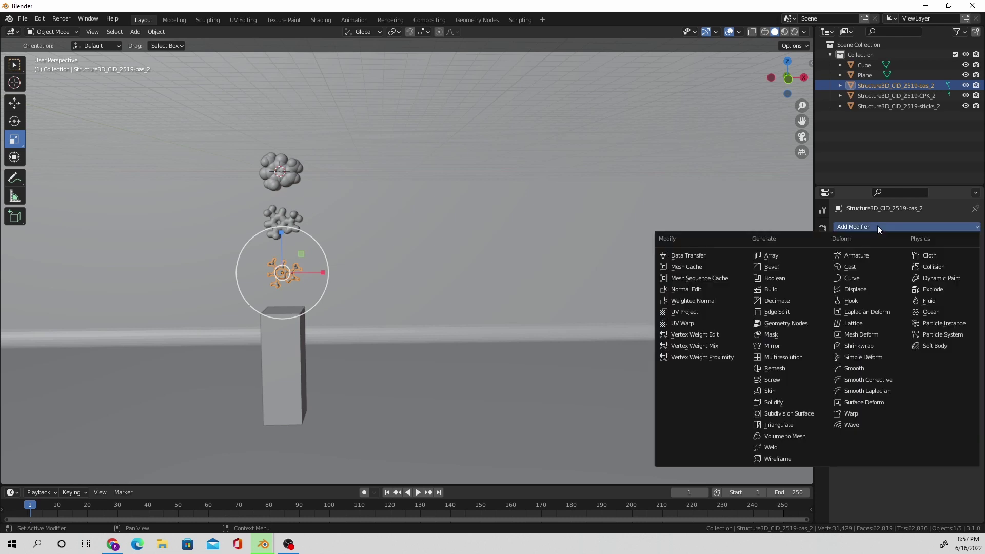
pyautogui.click(795, 255)
pyautogui.moveTo(921, 296); pyautogui.dragTo(970, 303)
pyautogui.click(930, 303)
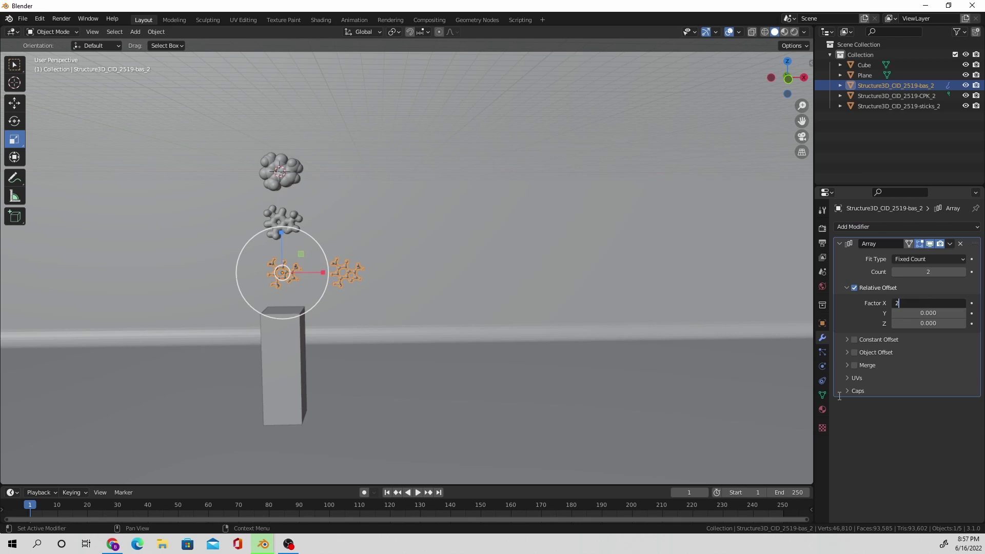
pyautogui.press('Return')
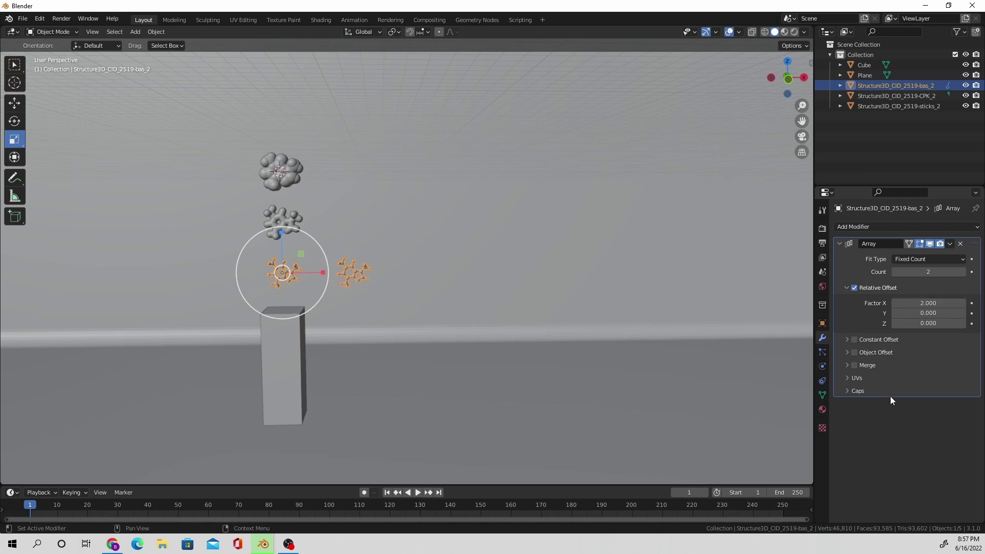
# - Set the array's relative offset X factor to 3 and its count to 4
pyautogui.click(933, 303)
pyautogui.write('3')
pyautogui.press('Return')
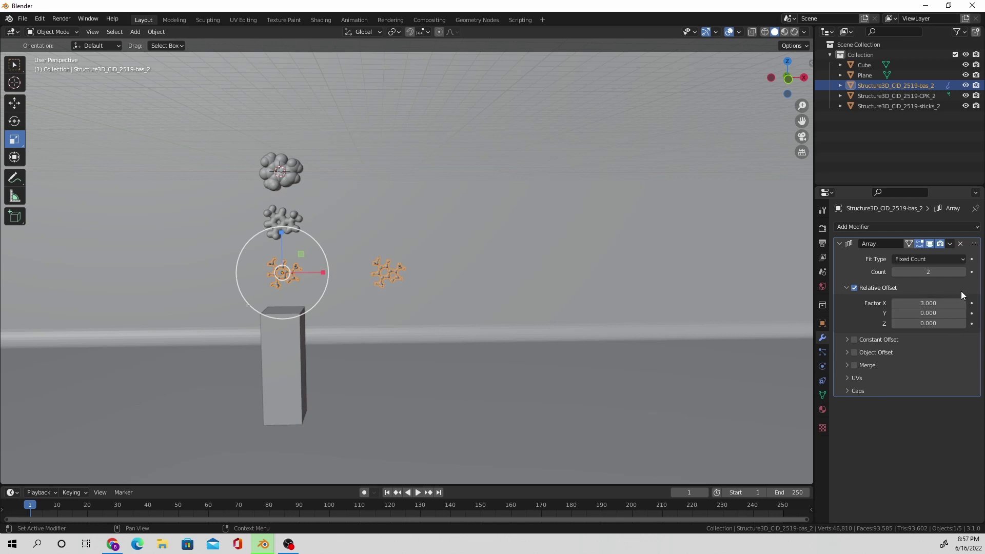
pyautogui.click(965, 272)
pyautogui.click(965, 272)
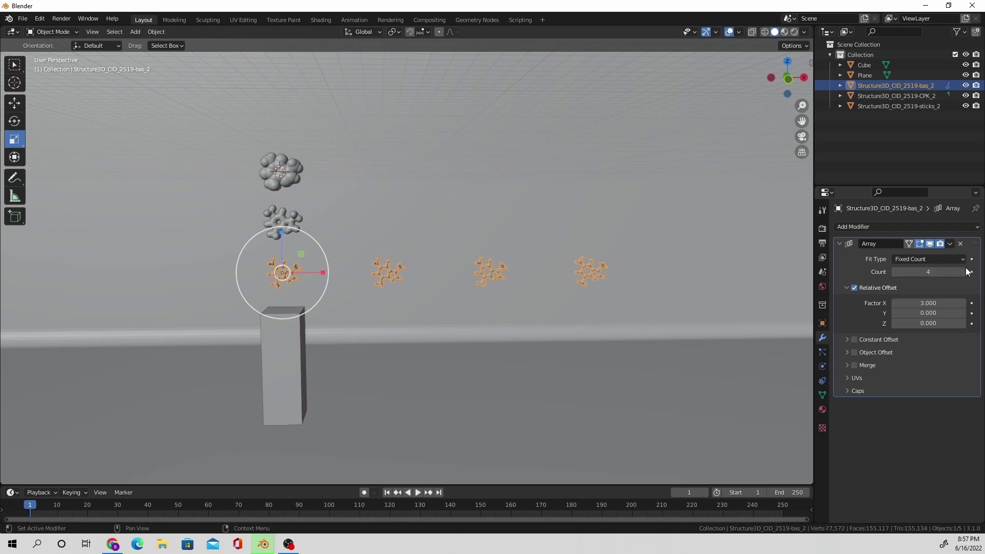
# - Set the bas_2 array's count to 5 and the sticks_2 array's relative offset X factor to 2.75
pyautogui.click(965, 272)
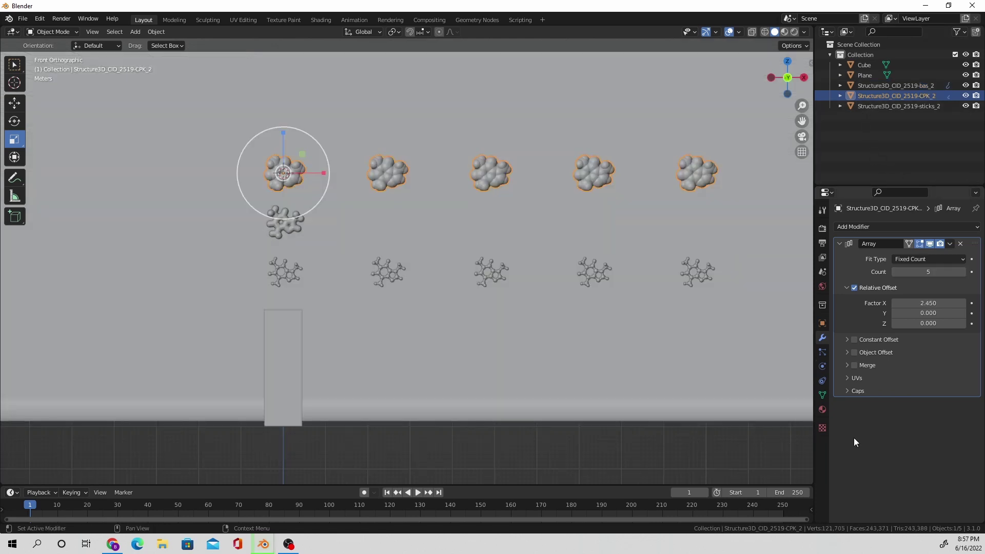
pyautogui.click(913, 106)
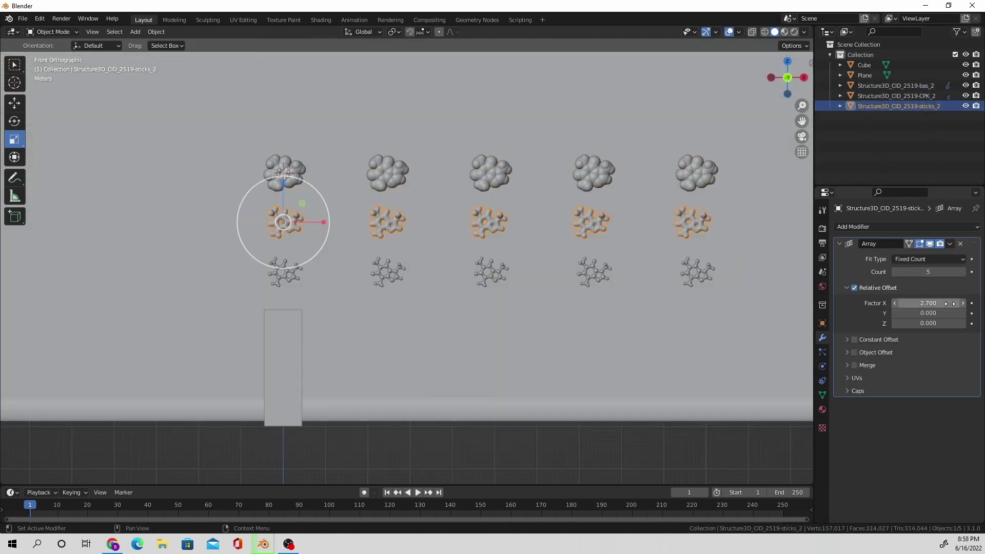
pyautogui.click(961, 304)
pyautogui.click(961, 304)
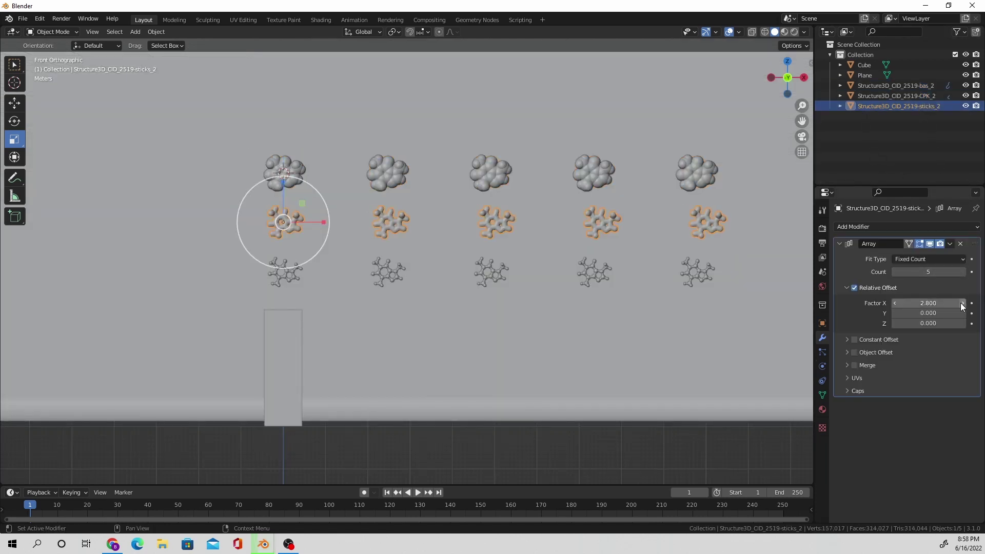
pyautogui.click(895, 304)
pyautogui.click(934, 304)
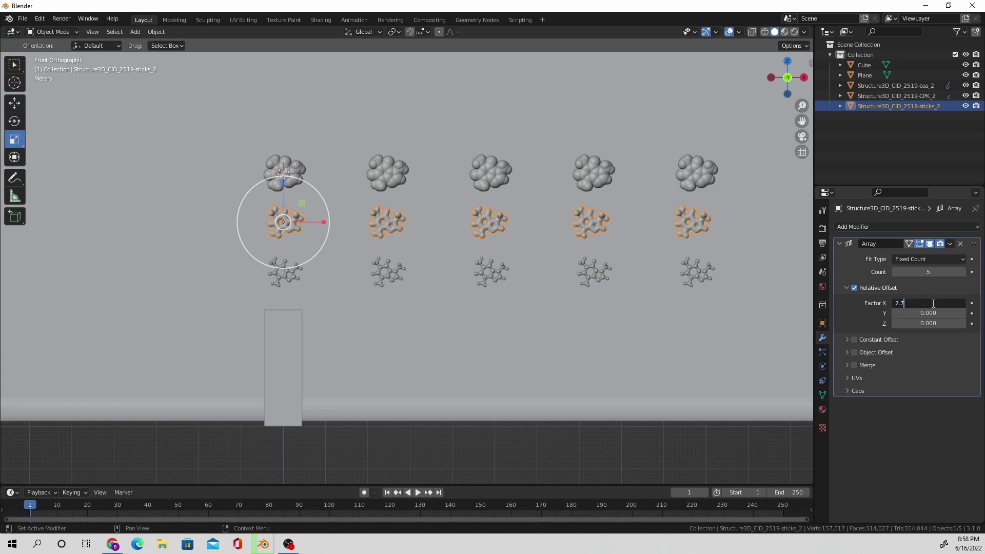
# - Set the pedestal array's count to 5 and its relative offset X factor to 2.75
pyautogui.click(961, 272)
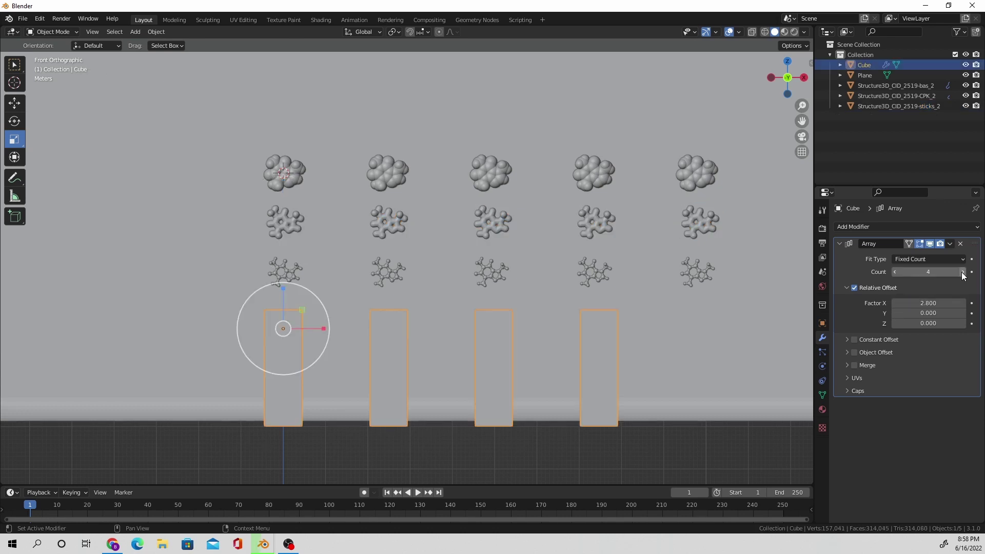
pyautogui.click(961, 272)
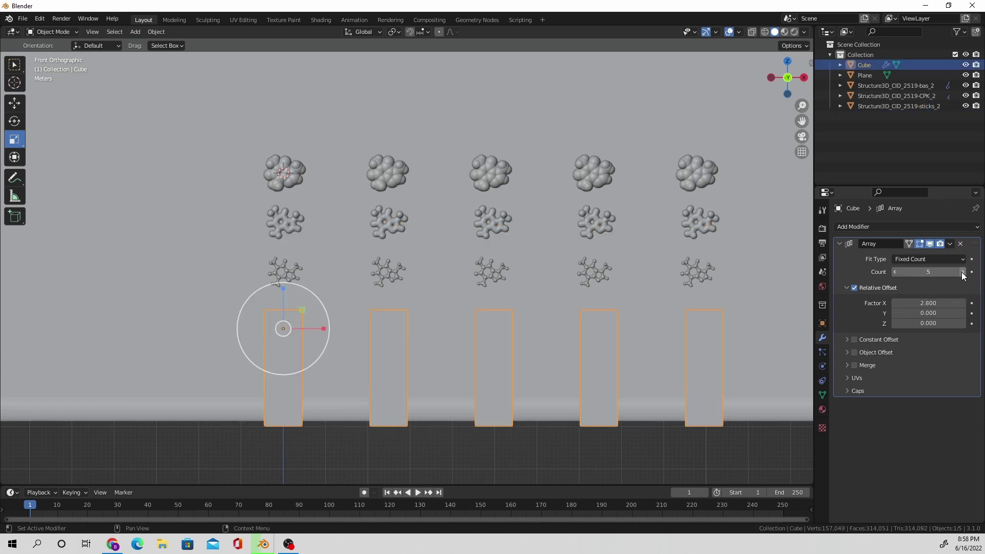
pyautogui.click(894, 304)
pyautogui.click(940, 303)
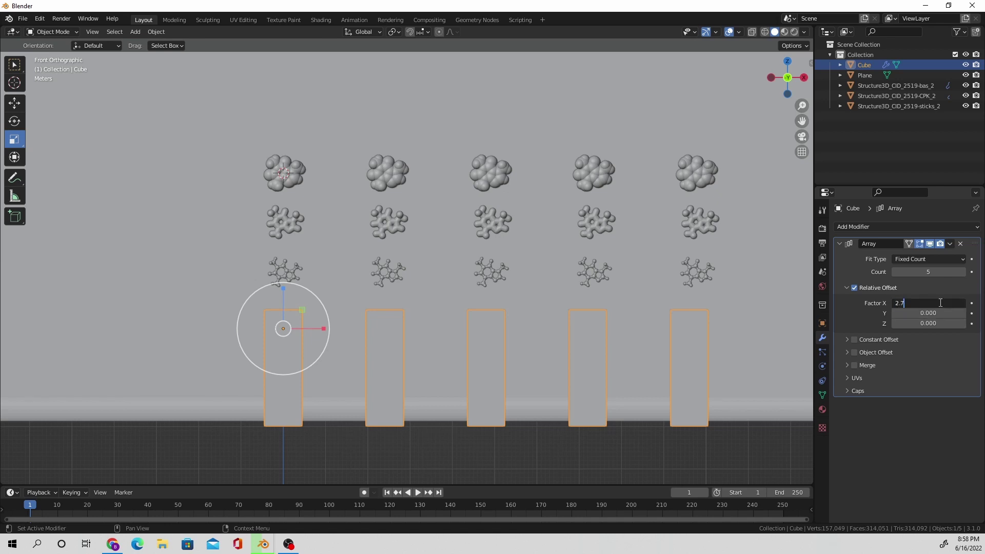
pyautogui.write('2.75')
pyautogui.press('Return')
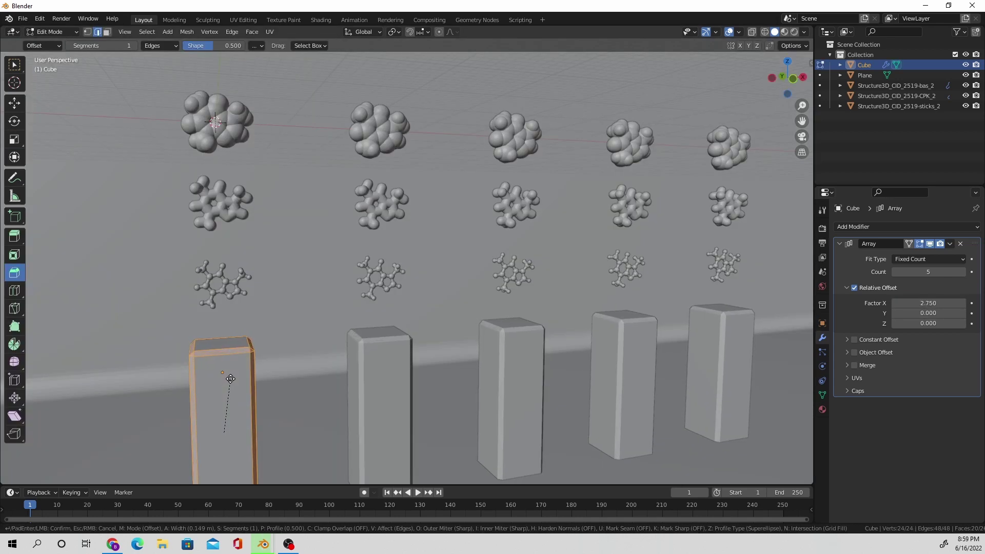
# - Bevel the pedestal's edges about 0.149 m wide with 7 segments and return to object mode
pyautogui.click(231, 379)
pyautogui.click(169, 330)
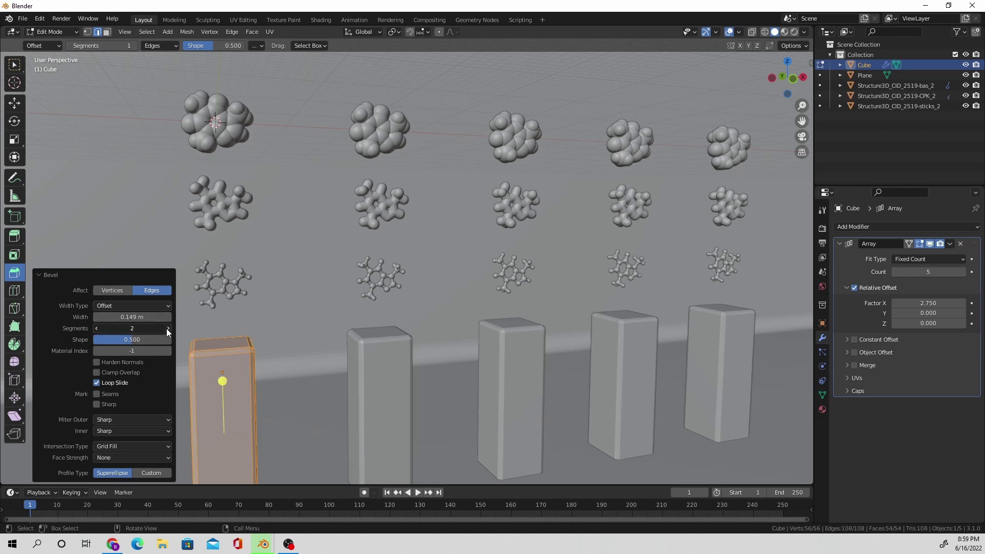
pyautogui.click(168, 329)
pyautogui.click(168, 328)
pyautogui.click(168, 329)
pyautogui.click(168, 328)
pyautogui.click(168, 328)
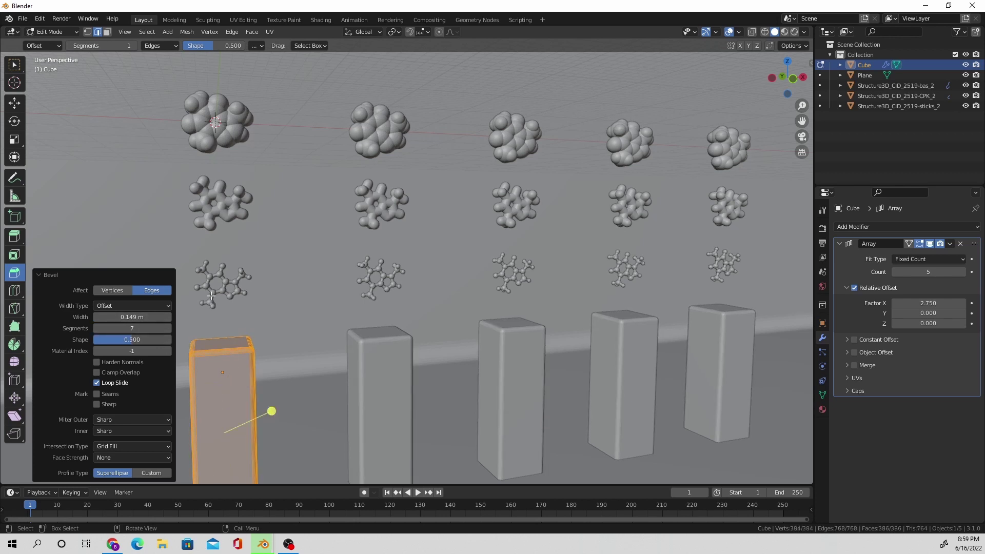
pyautogui.click(60, 33)
pyautogui.click(56, 44)
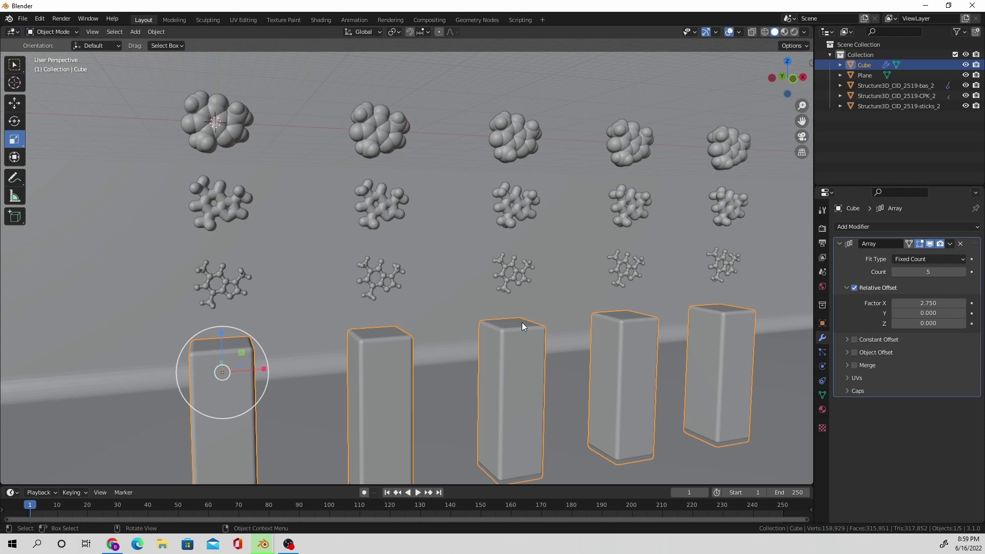
# - Set the world background color to an Environment Texture
pyautogui.scroll(-3, 522, 323)
pyautogui.moveTo(521, 323); pyautogui.dragTo(508, 319, button='middle')
pyautogui.click(836, 97)
pyautogui.press('KP_Decimal')
pyautogui.click(822, 286)
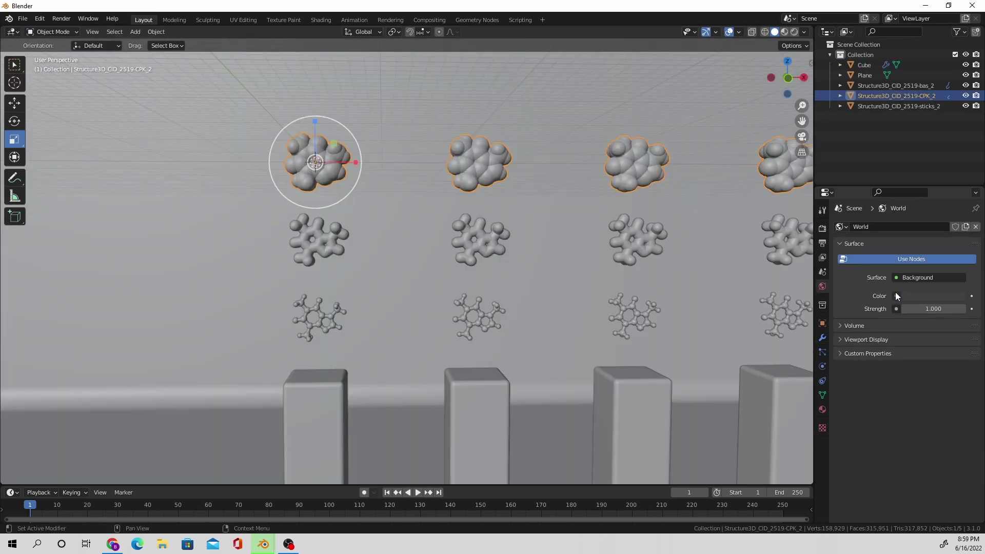
pyautogui.click(897, 296)
pyautogui.click(697, 342)
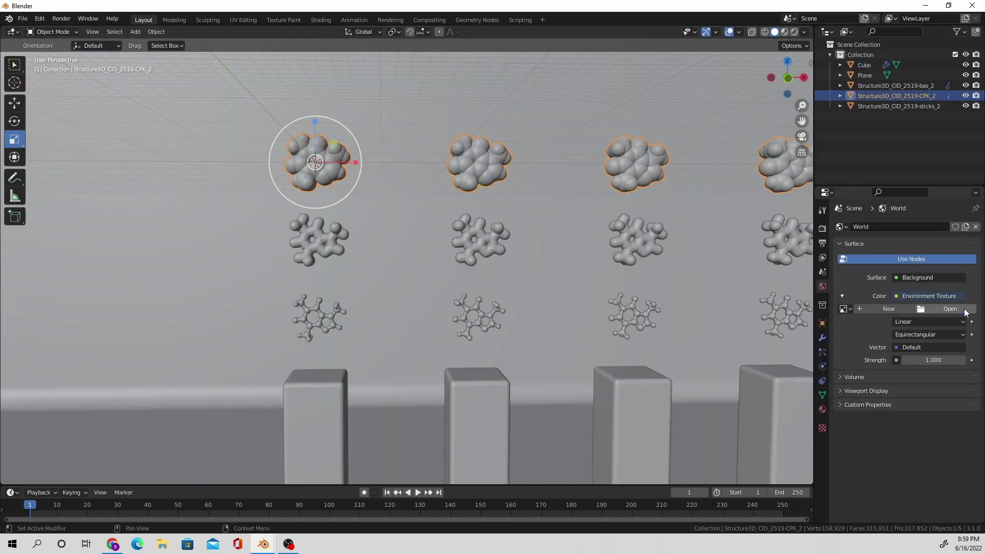
# - Load studio_small_09_4k.exr from the D:\hdri\indoor folder as the world's environment image
pyautogui.click(948, 308)
pyautogui.click(128, 162)
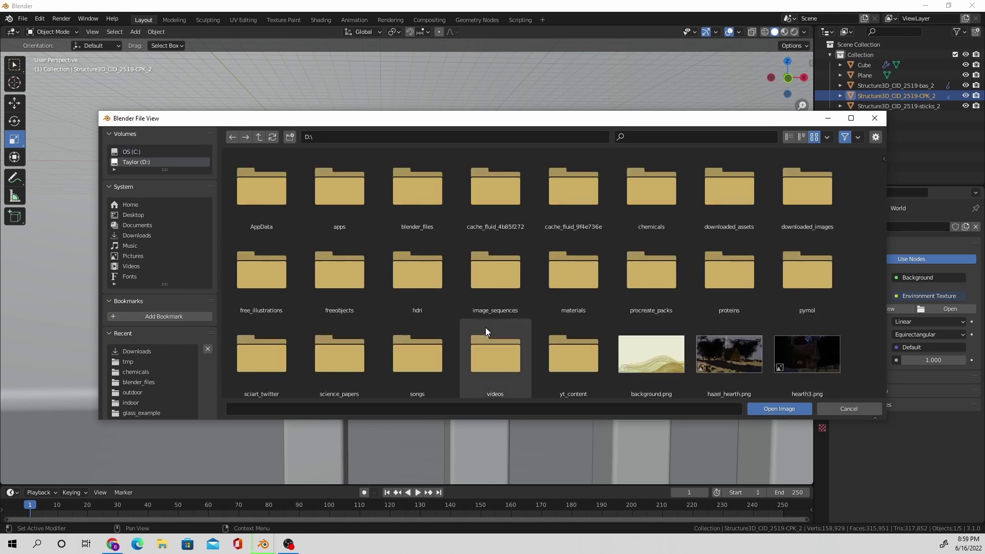
pyautogui.doubleClick(423, 274)
pyautogui.click(235, 195)
pyautogui.doubleClick(235, 197)
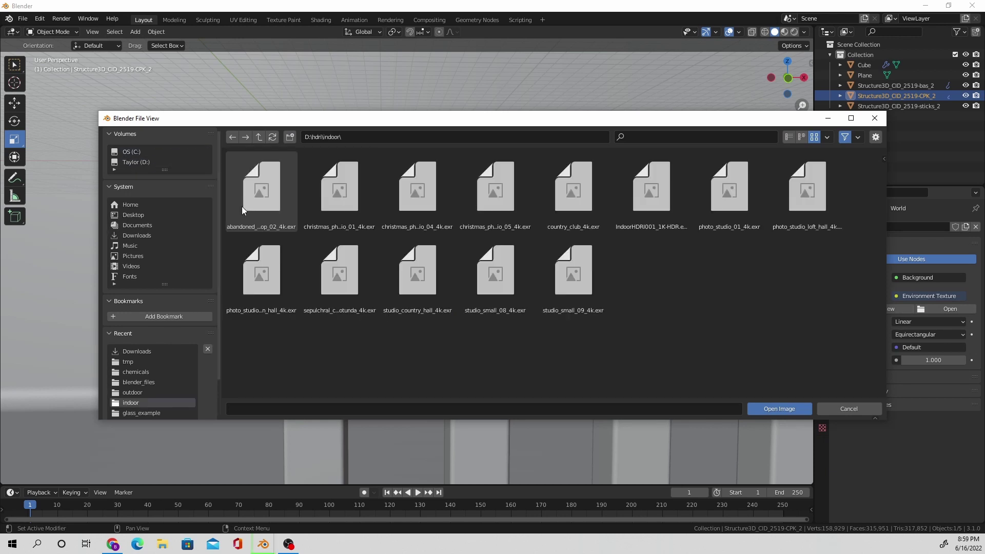
pyautogui.click(595, 272)
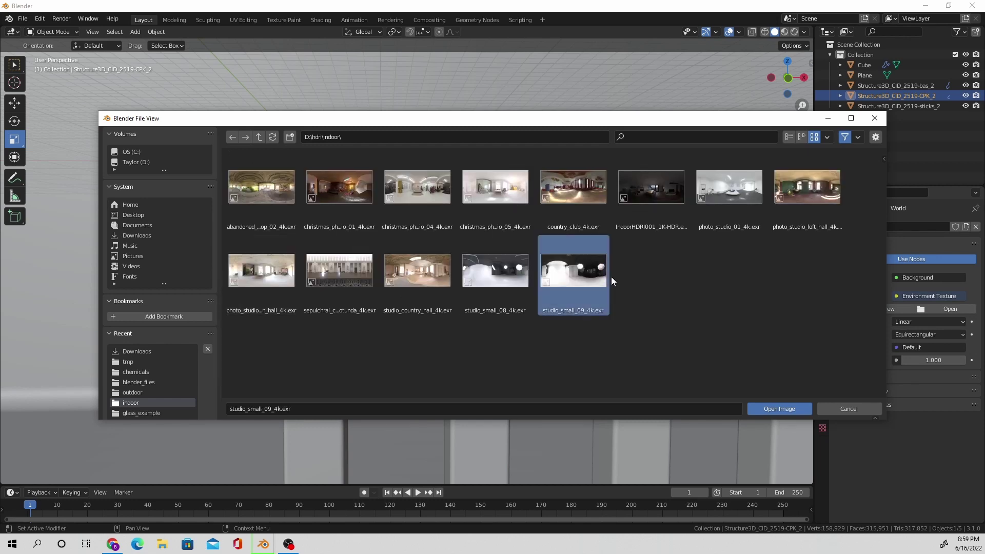
pyautogui.click(795, 412)
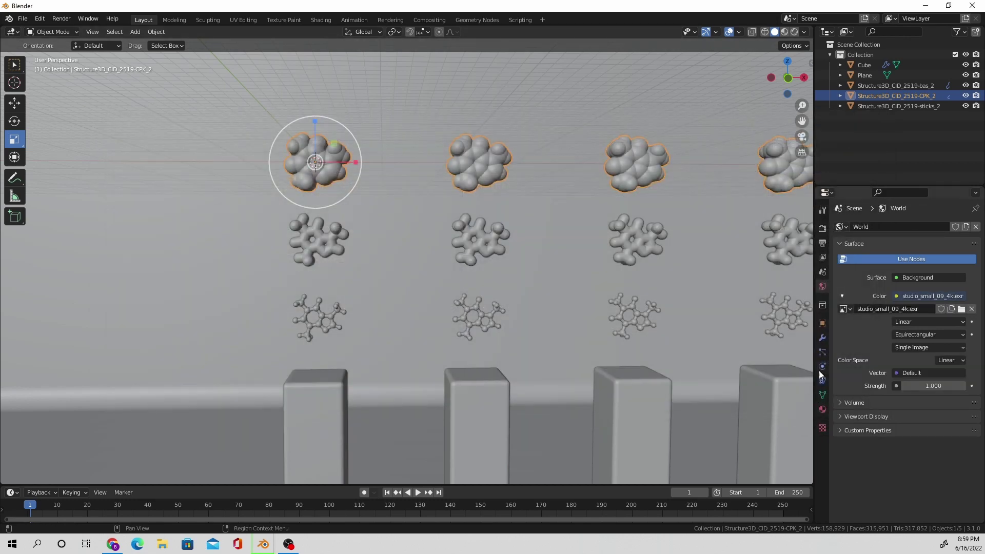
# - Switch the render engine to Cycles and set the render max samples to 100
pyautogui.click(822, 229)
pyautogui.click(924, 227)
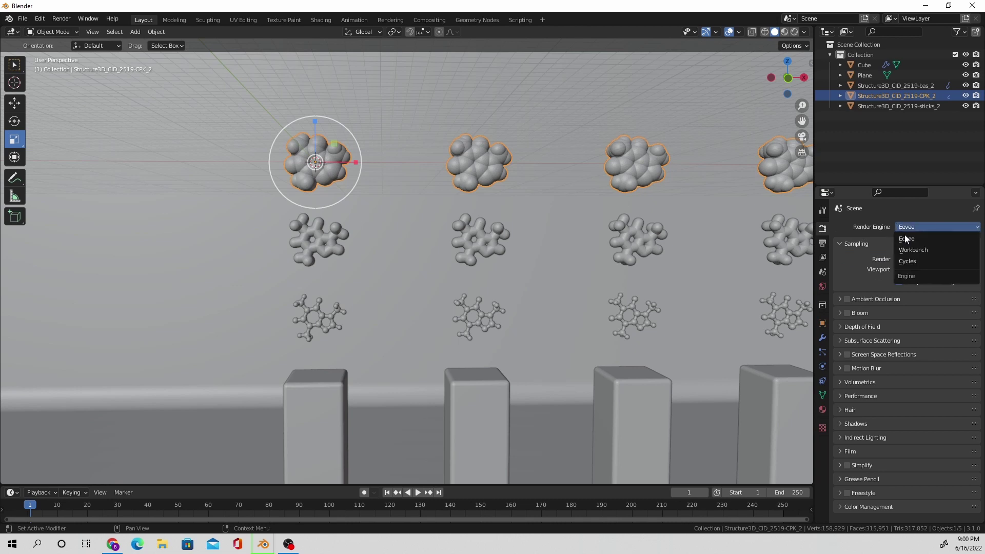
pyautogui.click(916, 264)
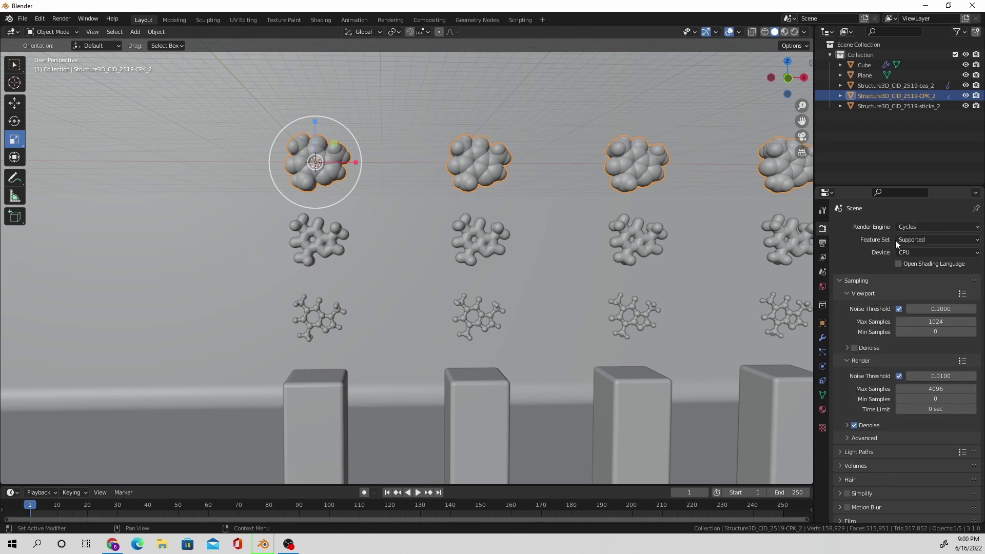
pyautogui.click(919, 391)
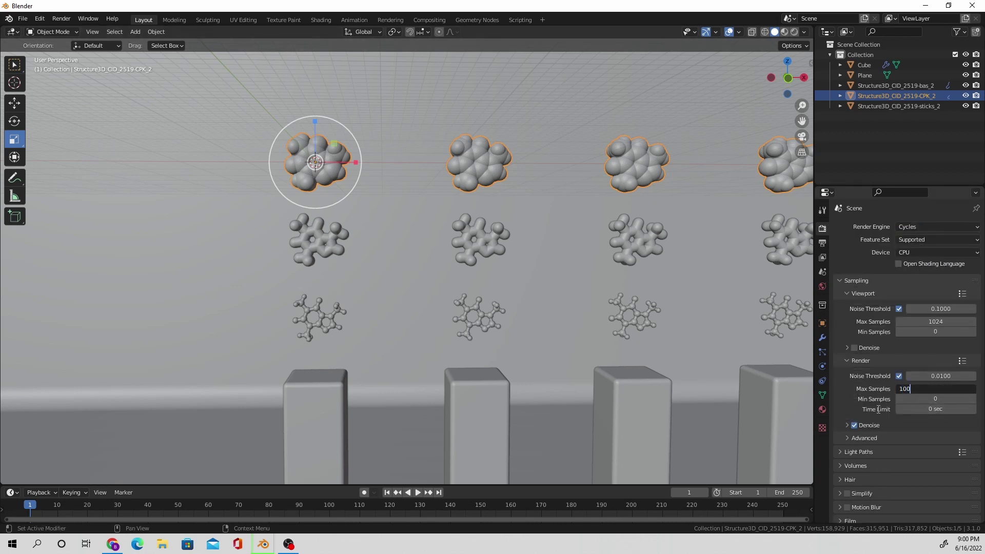
pyautogui.write('100')
pyautogui.press('Return')
# - Add a camera to the scene and look through it
pyautogui.click(135, 32)
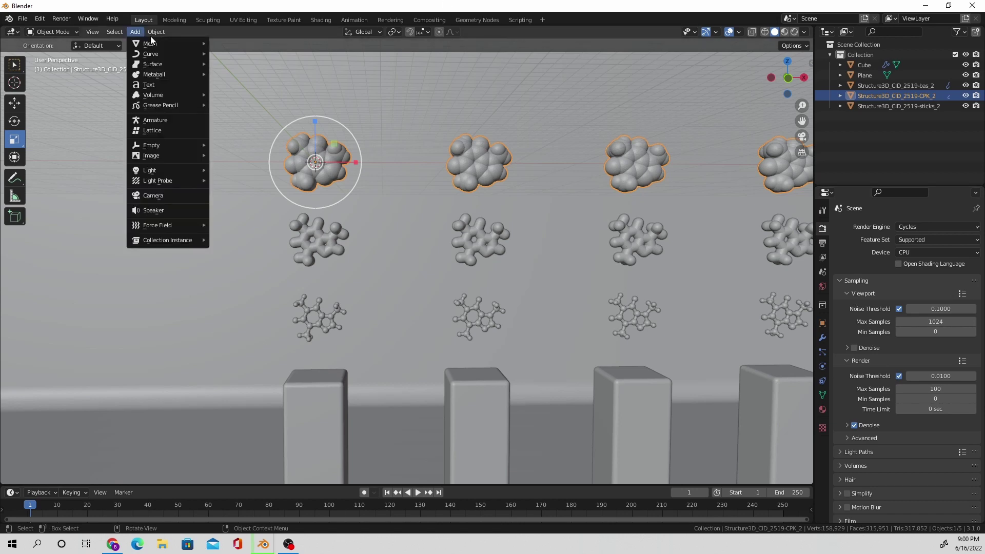
pyautogui.click(154, 196)
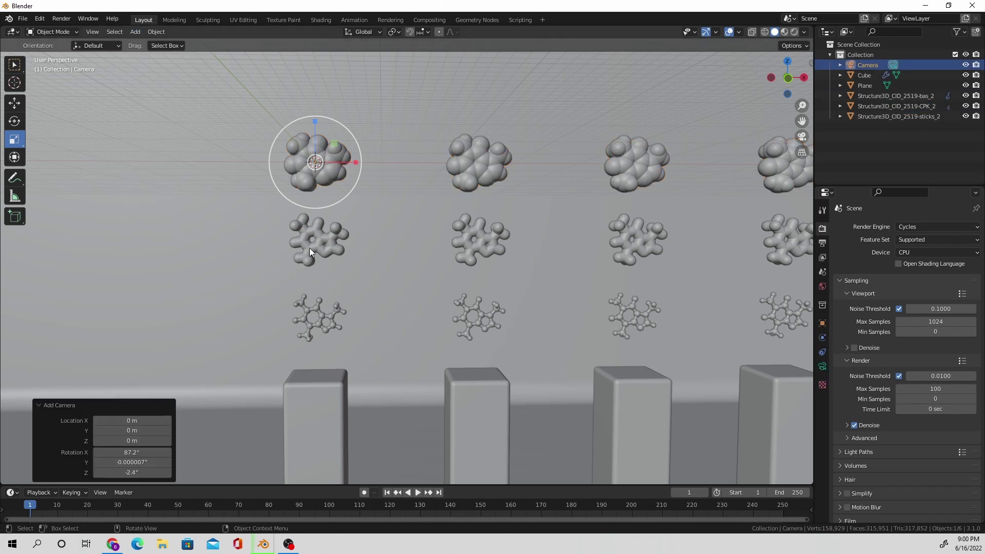
pyautogui.click(802, 136)
# - Select the camera and turn on the Camera to View lock
pyautogui.click(808, 60)
pyautogui.click(809, 62)
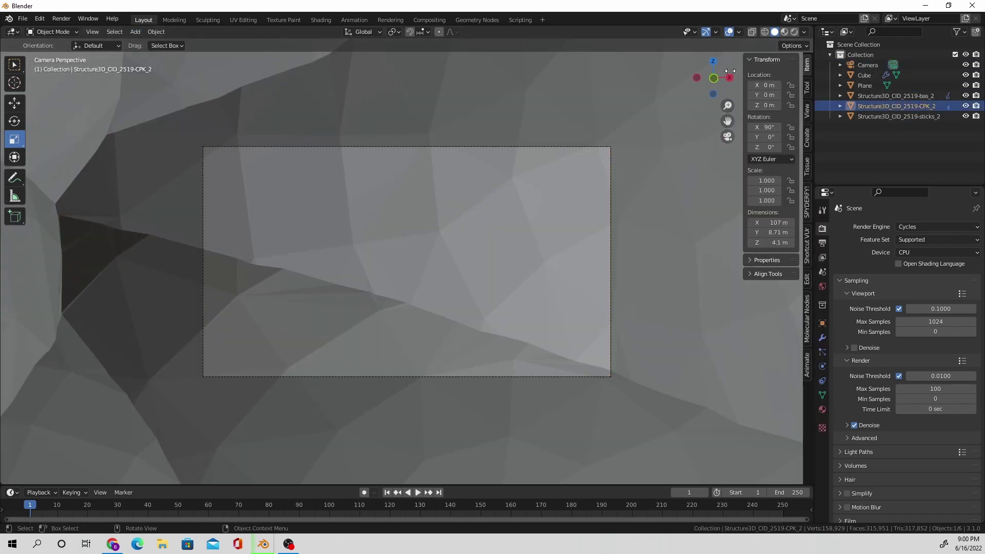
pyautogui.click(809, 115)
pyautogui.click(867, 65)
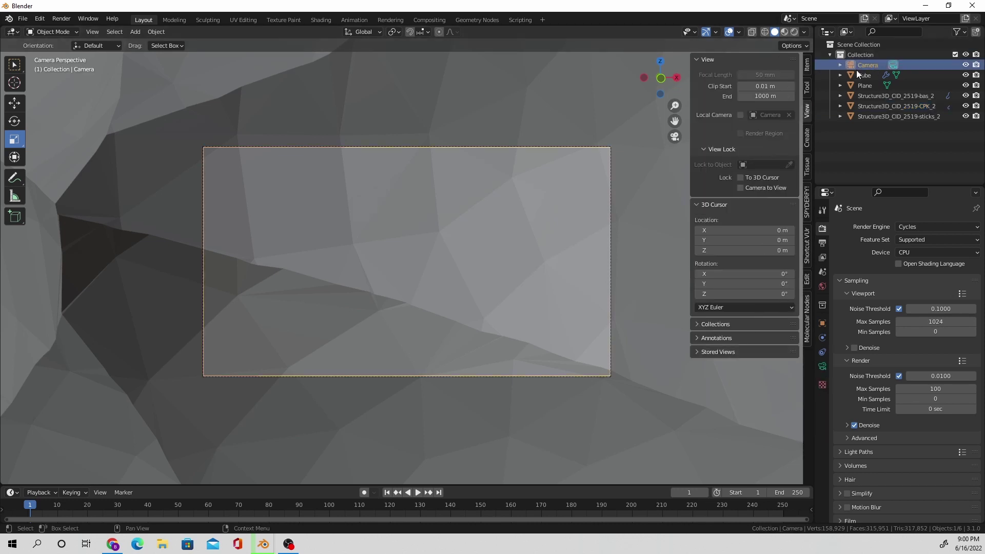
pyautogui.click(740, 187)
# - Pull back and reposition the locked camera to frame all five columns of molecules above their pedestals
pyautogui.scroll(-5, 416, 275)
pyautogui.scroll(-10, 416, 275)
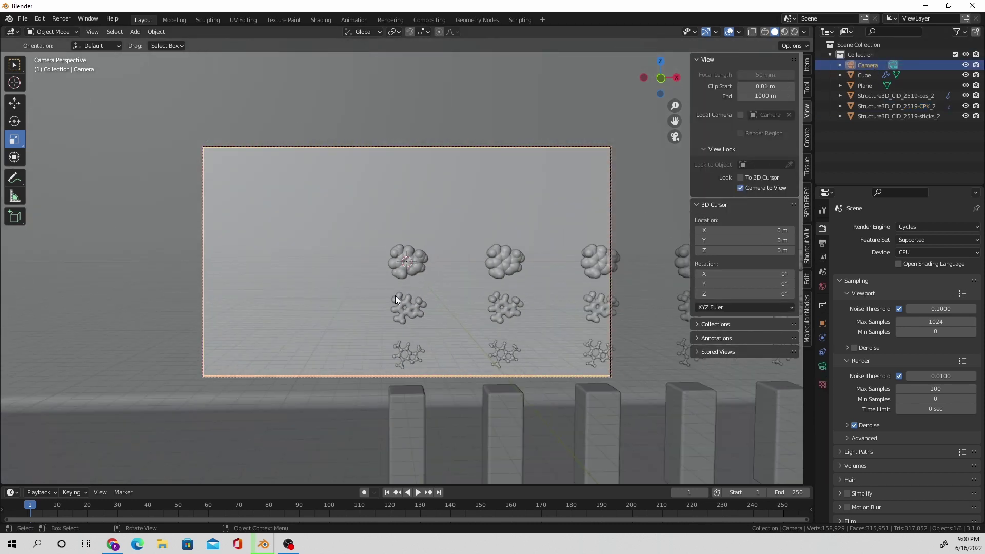
pyautogui.keyDown('shift'); pyautogui.moveTo(297, 234); pyautogui.dragTo(237, 239, button='middle'); pyautogui.keyUp('shift')
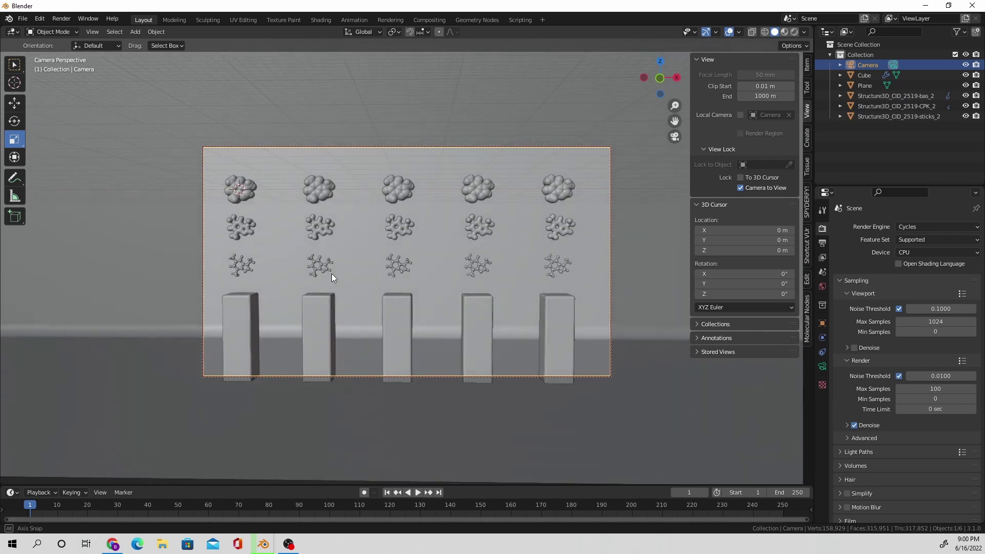
pyautogui.moveTo(331, 275); pyautogui.dragTo(332, 296, button='middle')
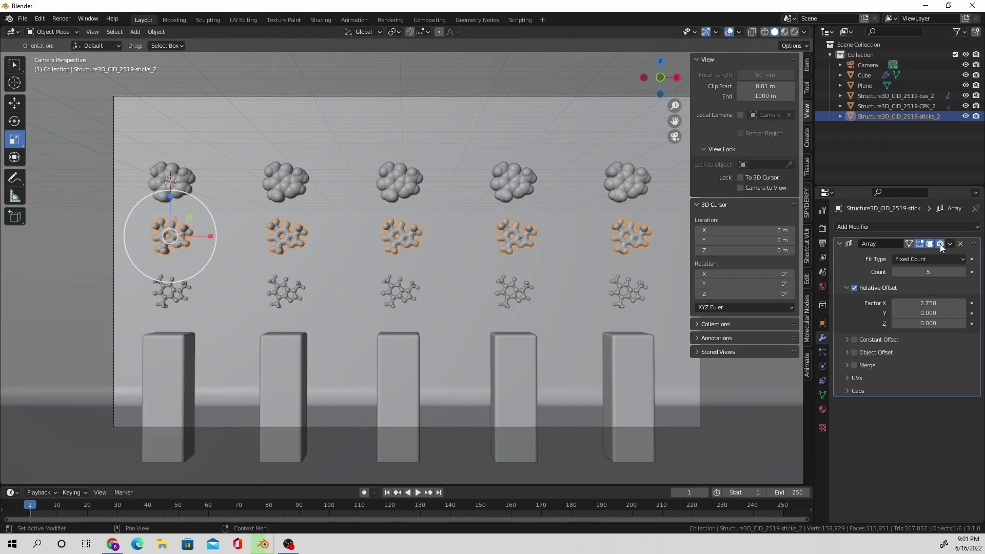
# - Apply the Array modifiers on the sticks_2, CPK_2 and bas_2 molecules
pyautogui.click(952, 242)
pyautogui.click(938, 253)
pyautogui.click(910, 106)
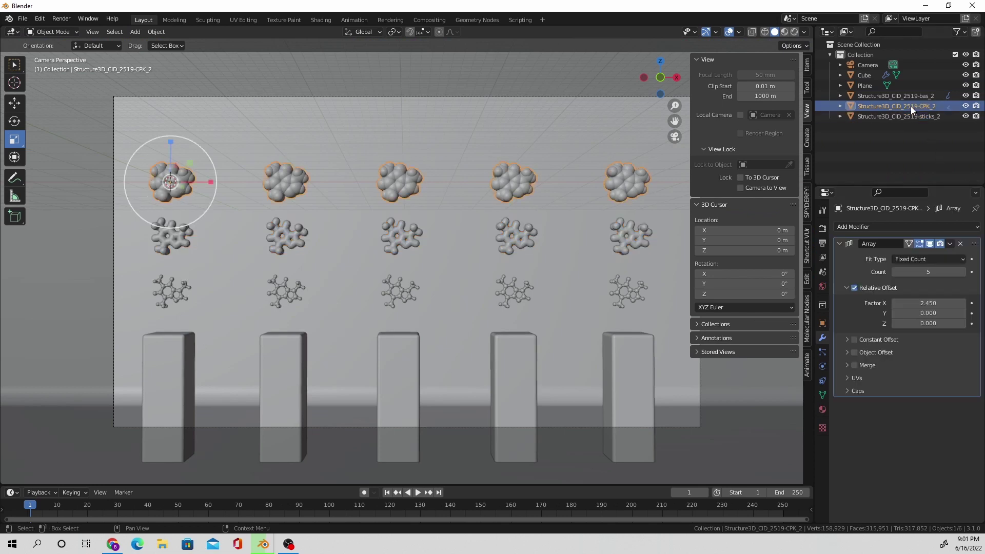
pyautogui.click(952, 241)
pyautogui.click(949, 254)
pyautogui.click(872, 96)
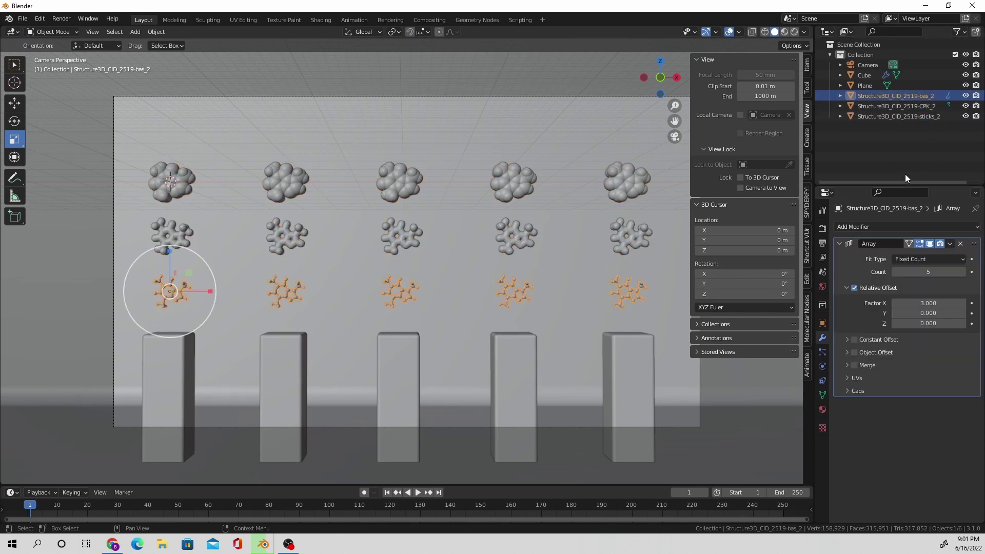
pyautogui.click(952, 241)
pyautogui.click(929, 255)
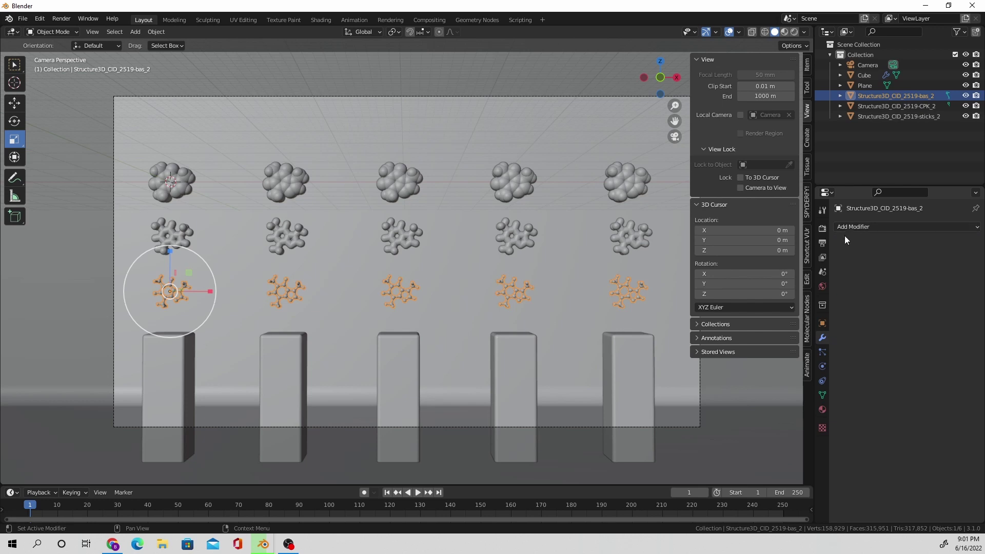
# - Separate the bas_2 mesh into individual molecules by loose parts and return to object mode
pyautogui.press('Tab')
pyautogui.press('p')
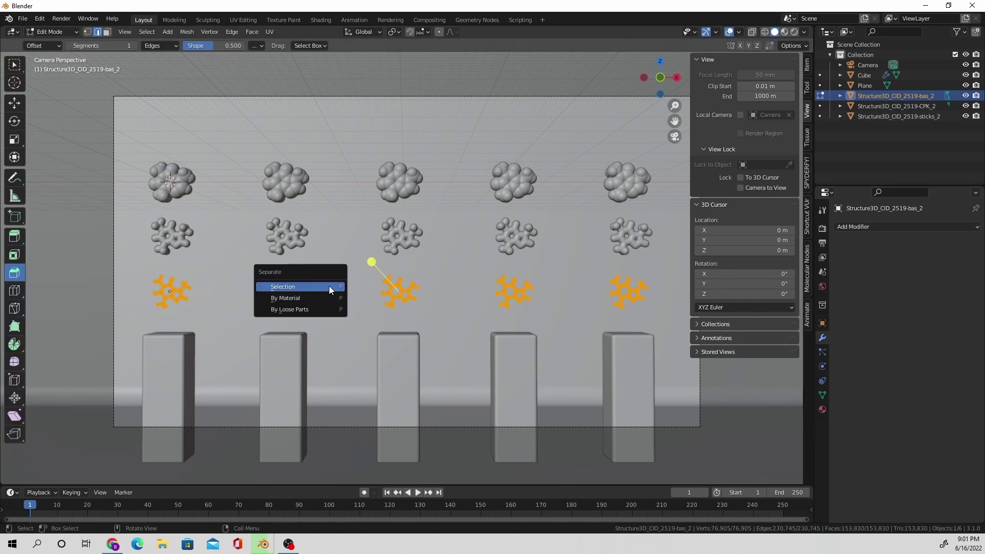
pyautogui.click(309, 309)
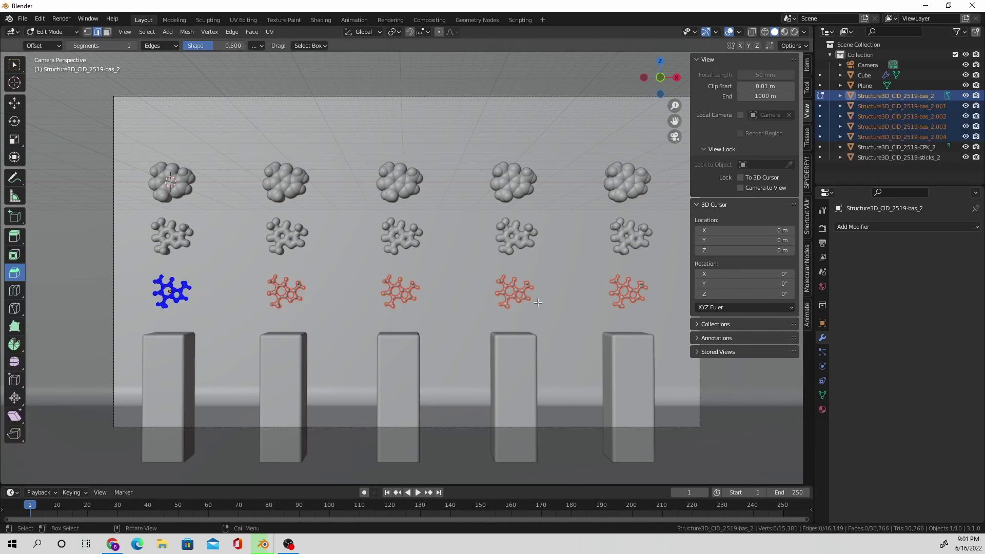
pyautogui.press('Tab')
# - Create a new collection in the scene and name it glass
pyautogui.rightClick(886, 177)
pyautogui.click(895, 183)
pyautogui.doubleClick(886, 168)
pyautogui.write('1')
pyautogui.press('Return')
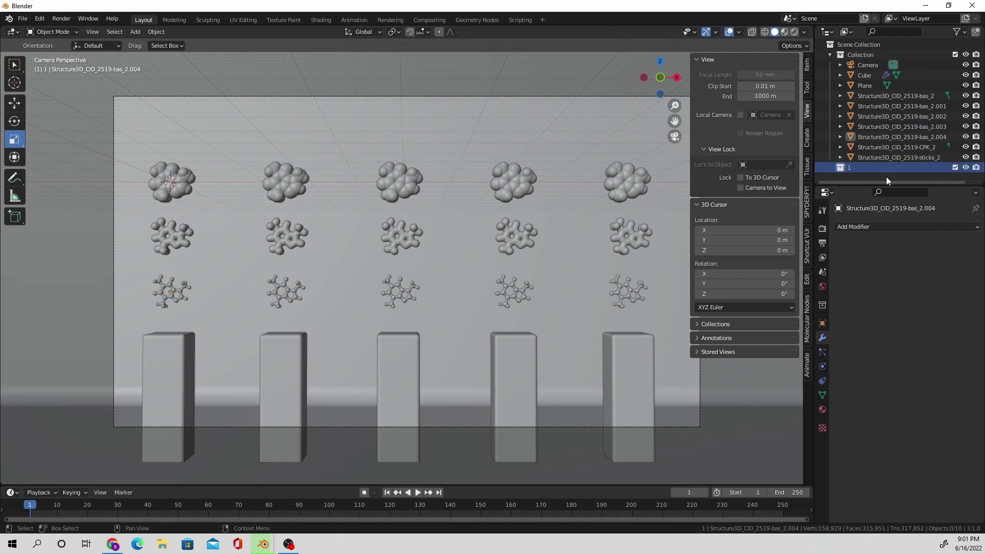
pyautogui.doubleClick(851, 165)
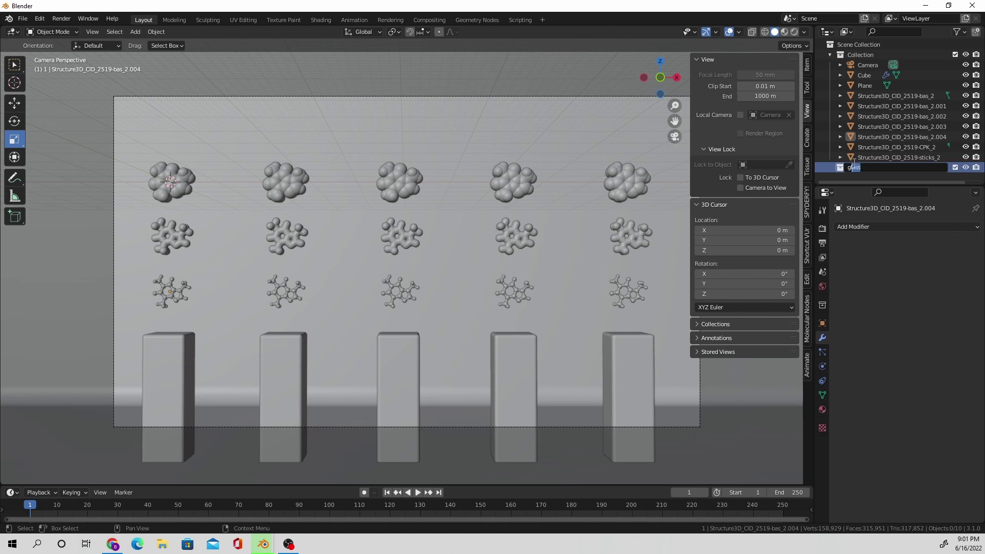
pyautogui.write('glass')
pyautogui.press('Return')
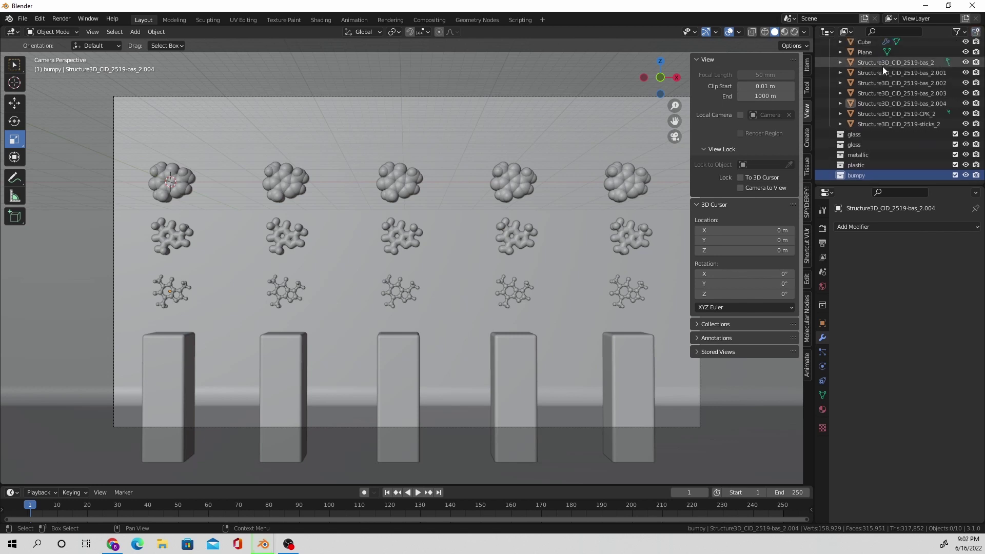
# - Move the bas_2 molecule into the glass collection, bas_2.001 into gloss and bas_2.002 into metallic
pyautogui.click(882, 67)
pyautogui.moveTo(883, 63); pyautogui.dragTo(870, 134)
pyautogui.click(885, 72)
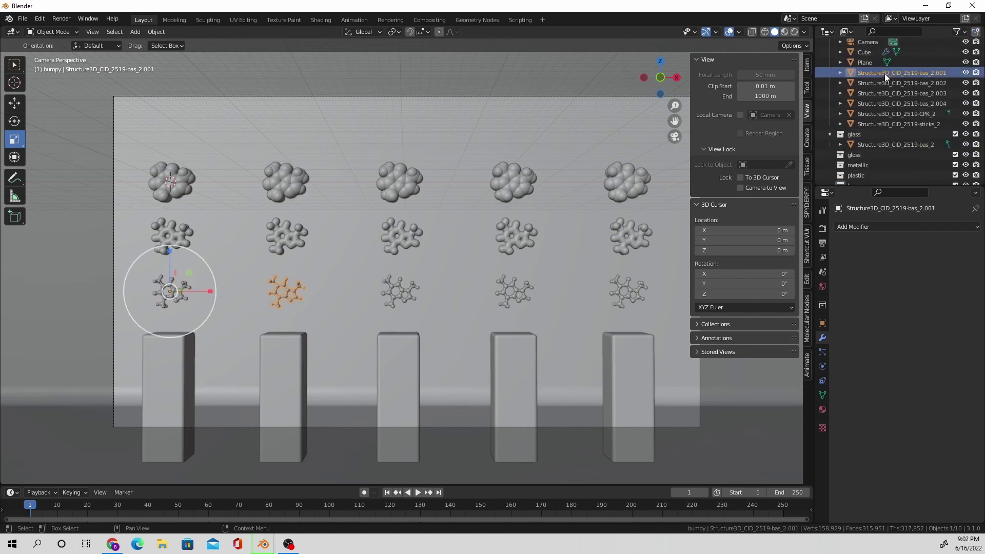
pyautogui.moveTo(885, 73); pyautogui.dragTo(872, 155)
pyautogui.click(878, 84)
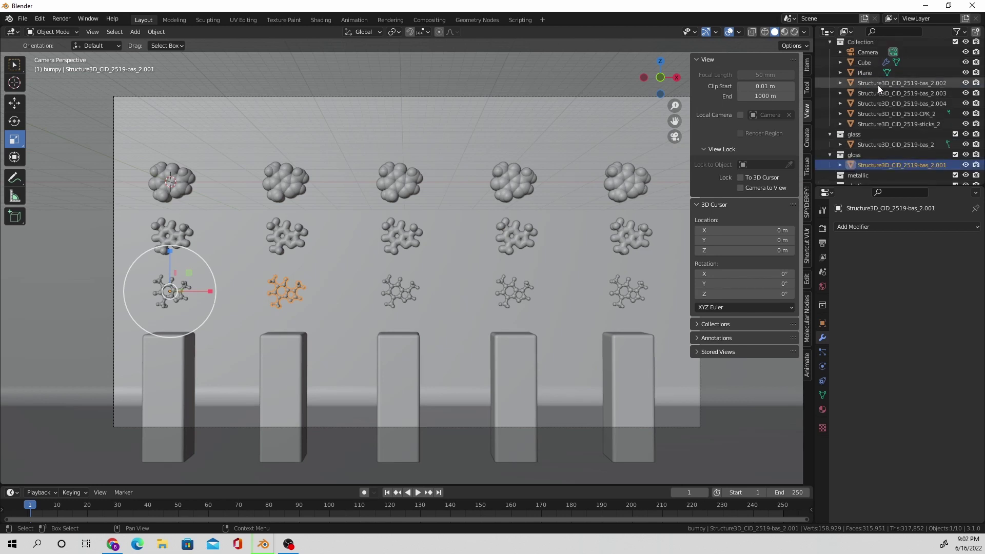
pyautogui.scroll(-1, 878, 90)
pyautogui.moveTo(883, 64); pyautogui.dragTo(869, 160)
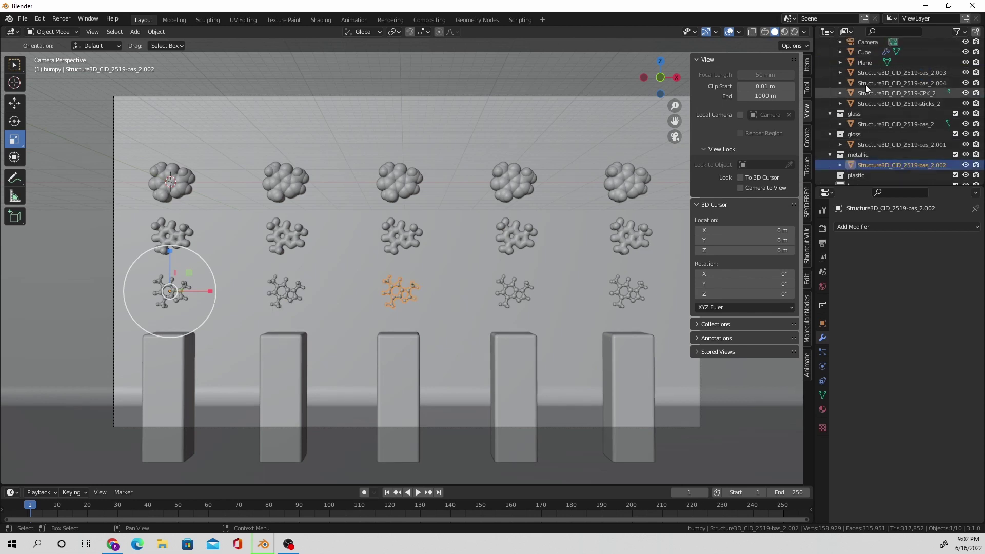
# - Move the bas_2.003 molecule into the plastic collection and bas_2.004 into bumpy
pyautogui.click(873, 73)
pyautogui.scroll(-1, 877, 65)
pyautogui.moveTo(878, 65); pyautogui.dragTo(877, 163)
pyautogui.click(885, 74)
pyautogui.scroll(-1, 888, 70)
pyautogui.moveTo(889, 69); pyautogui.dragTo(878, 174)
# - In the Shading workspace, create a new material for the bas_2 molecule and add a Glass BSDF node
pyautogui.click(321, 19)
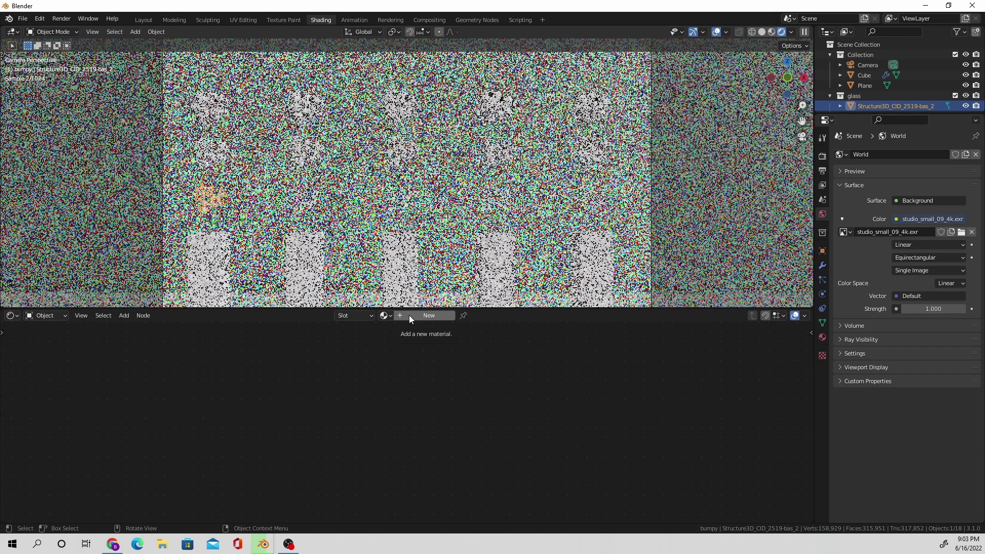
pyautogui.click(408, 315)
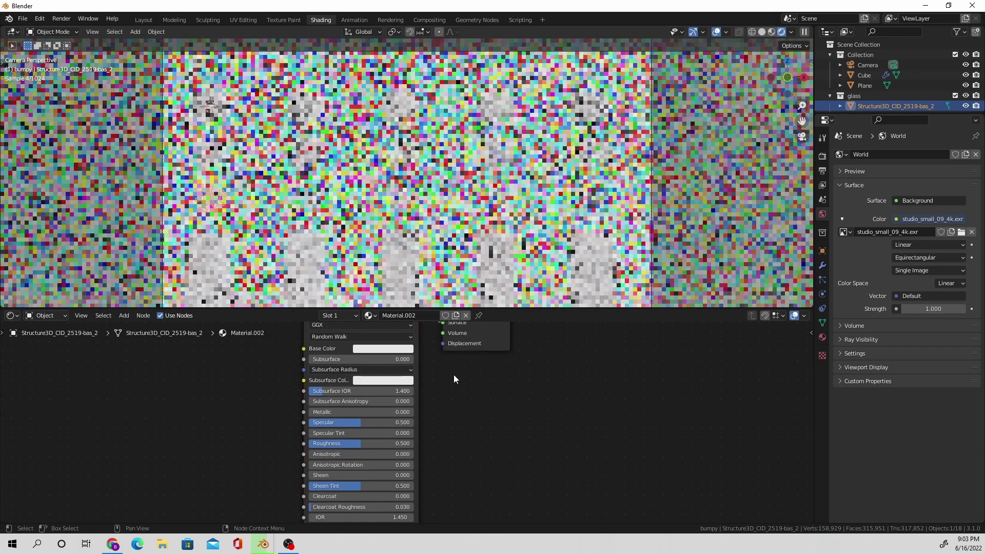
pyautogui.press('Home')
pyautogui.hotkey('shift', 'a')
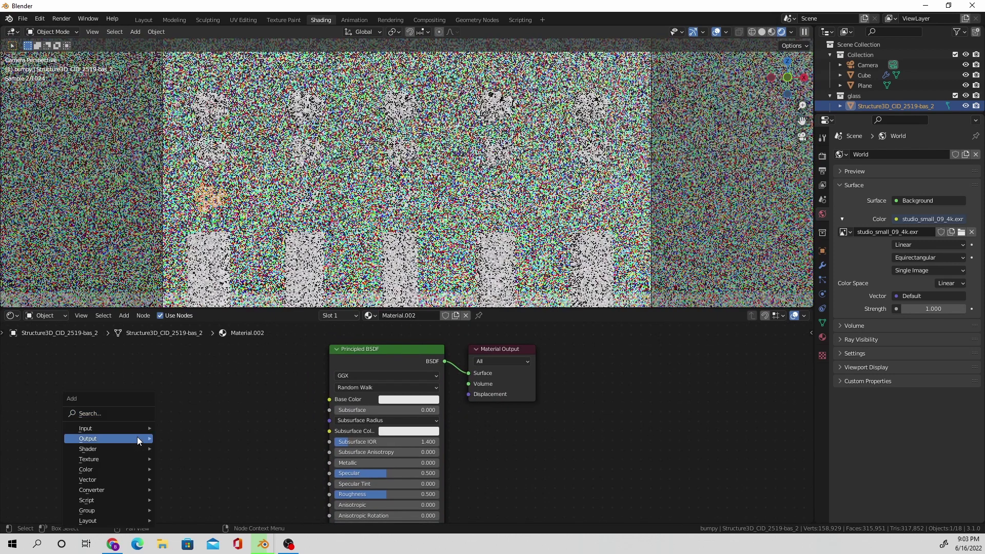
pyautogui.click(116, 412)
pyautogui.write('glass')
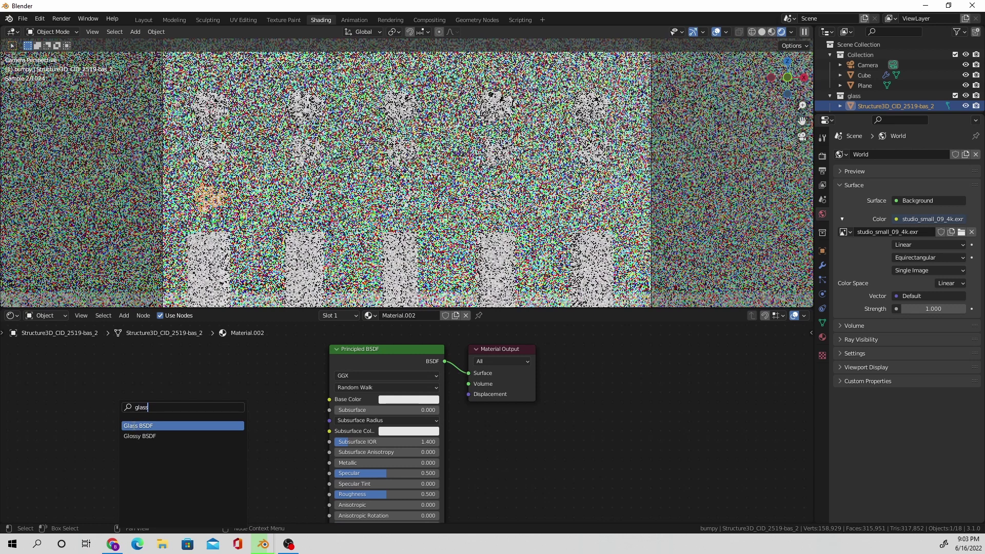
pyautogui.click(133, 426)
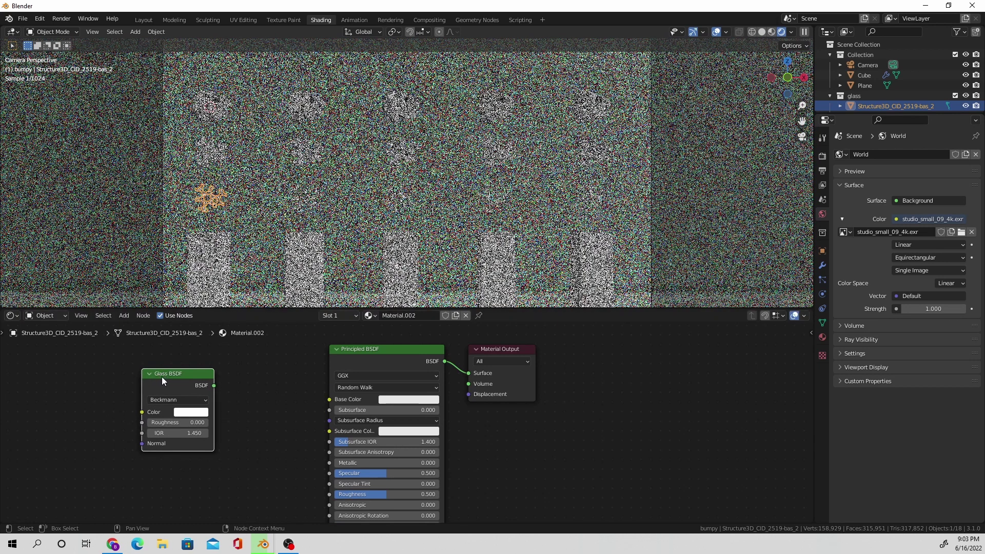
# - Duplicate the Glass BSDF node twice and move the Principled BSDF out of the way to make room
pyautogui.hotkey('shift', 'd')
pyautogui.click(171, 469)
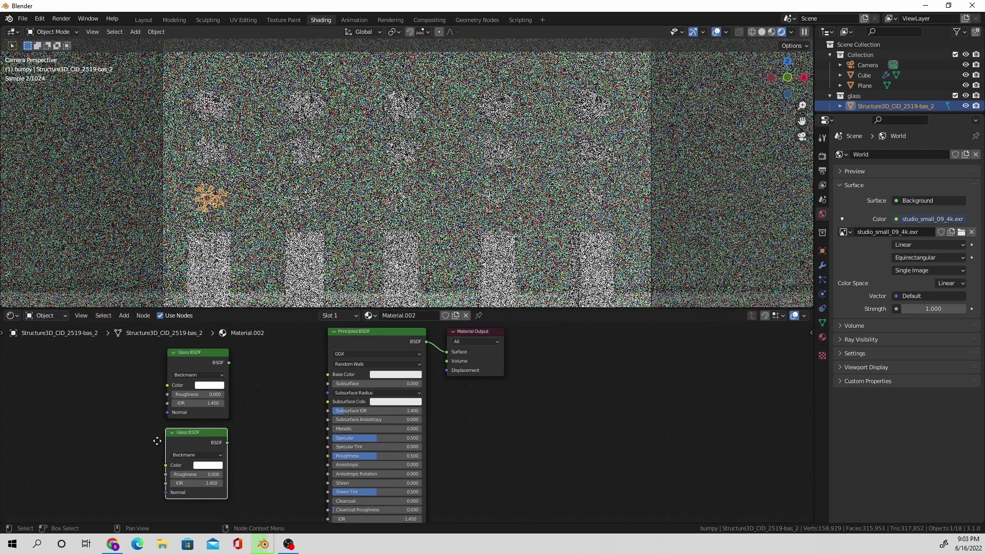
pyautogui.scroll(-1, 171, 469)
pyautogui.hotkey('shift', 'd')
pyautogui.click(275, 406)
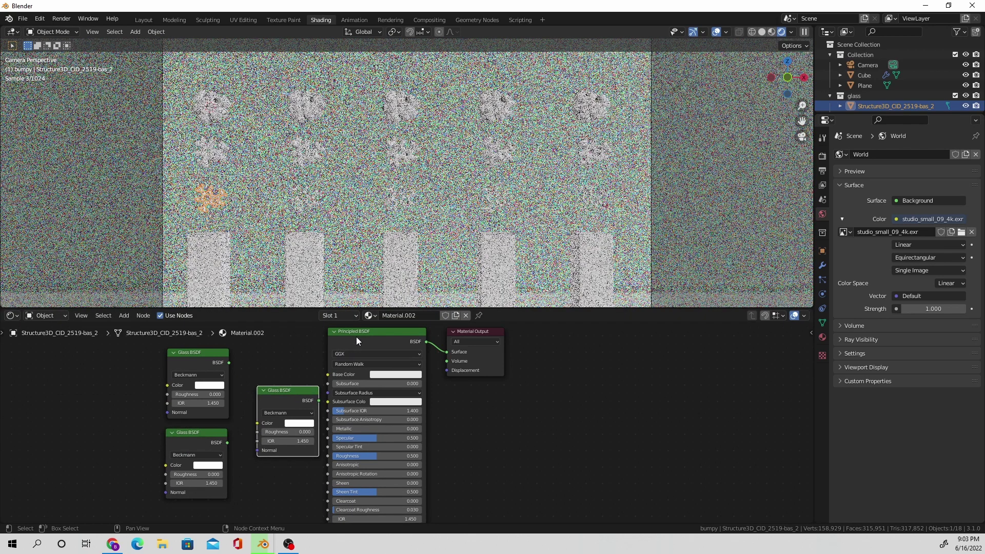
pyautogui.moveTo(356, 336); pyautogui.dragTo(405, 419)
pyautogui.moveTo(287, 405); pyautogui.dragTo(343, 389)
# - Add an Add Shader node and connect the first two Glass BSDF nodes to its inputs
pyautogui.hotkey('shift', 'a')
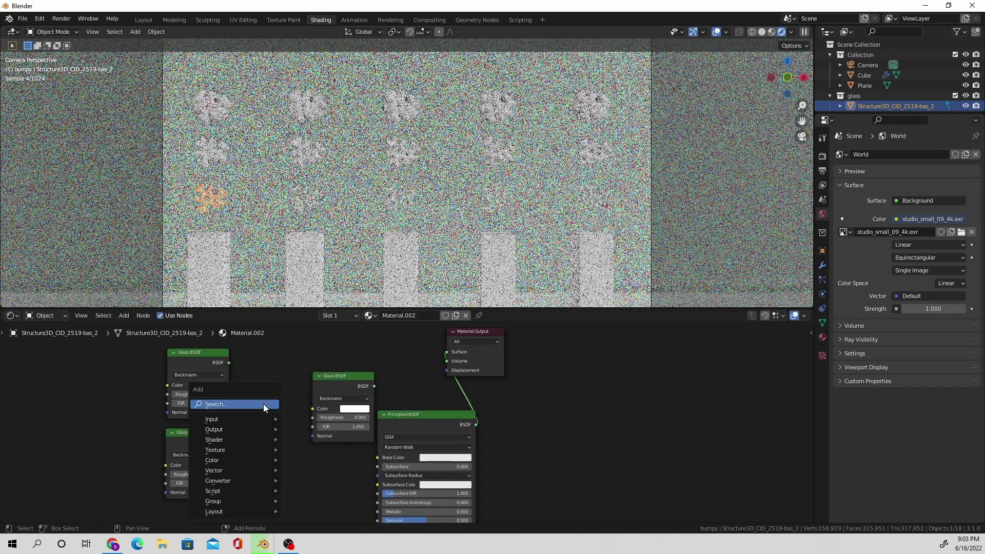
pyautogui.write('add')
pyautogui.press('Return')
pyautogui.click(289, 396)
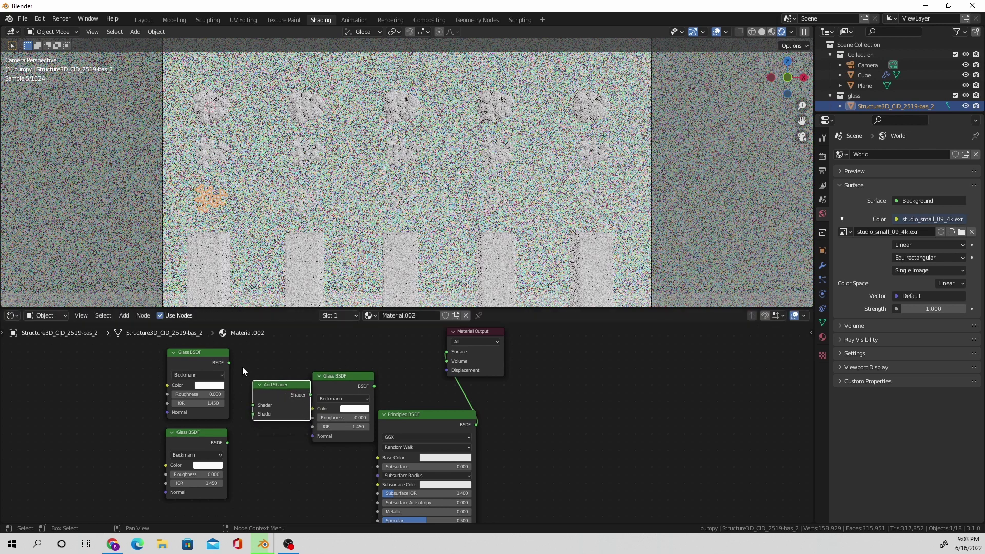
pyautogui.moveTo(229, 363); pyautogui.dragTo(253, 405)
pyautogui.moveTo(228, 442); pyautogui.dragTo(253, 413)
# - Duplicate the Add Shader to combine the third Glass BSDF with the first sum, and connect it to the Material Output surface
pyautogui.click(283, 383)
pyautogui.hotkey('shift', 'd')
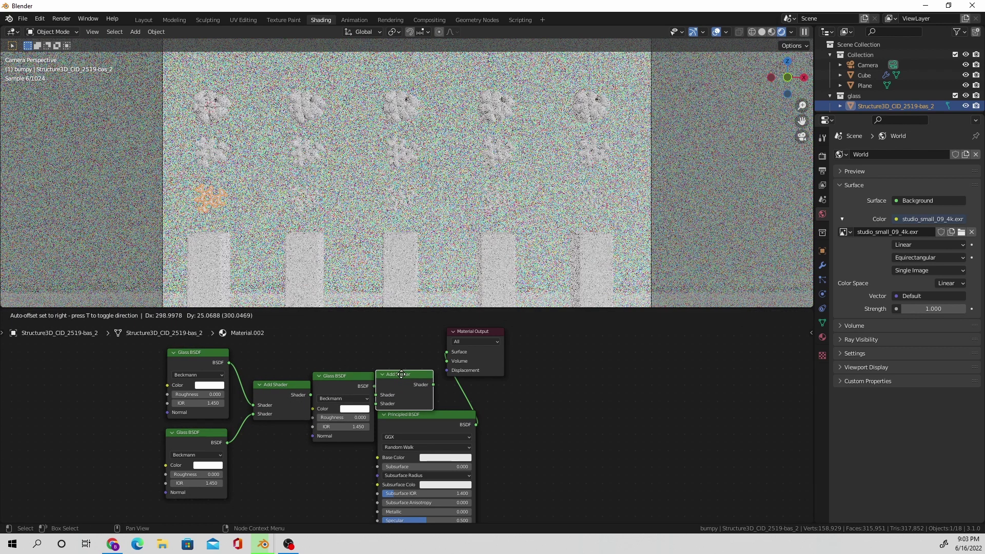
pyautogui.click(401, 375)
pyautogui.moveTo(329, 379); pyautogui.dragTo(376, 452)
pyautogui.moveTo(310, 452); pyautogui.dragTo(377, 461)
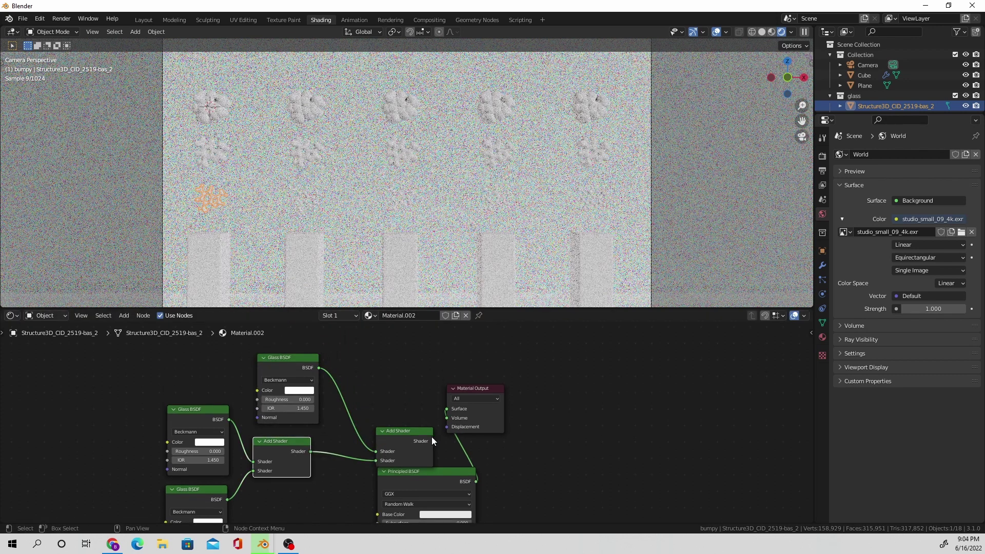
pyautogui.moveTo(433, 441); pyautogui.dragTo(446, 409)
pyautogui.moveTo(426, 470); pyautogui.dragTo(523, 477)
# - Colour the three Glass BSDF nodes pure red, green and blue, with blue on the third node
pyautogui.click(215, 440)
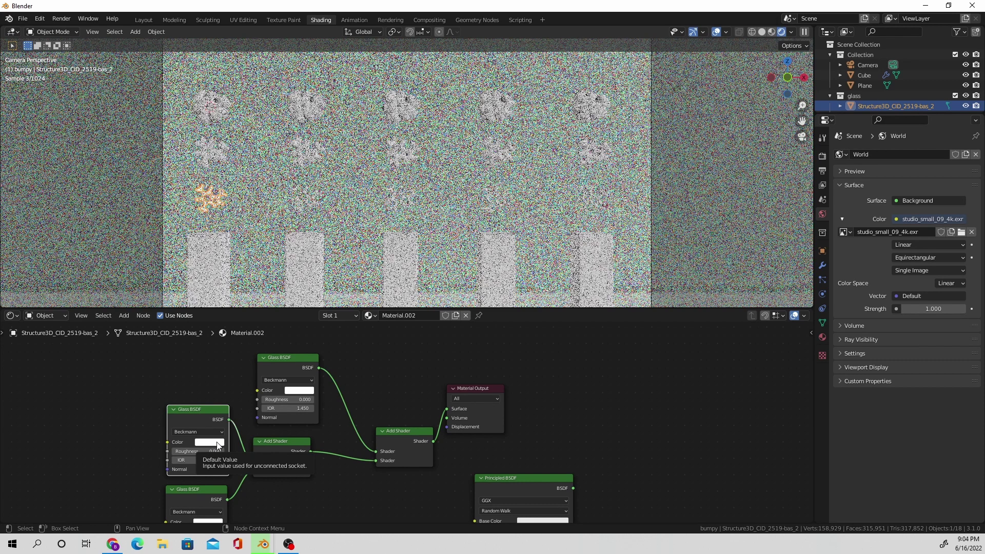
pyautogui.click(214, 442)
pyautogui.click(261, 352)
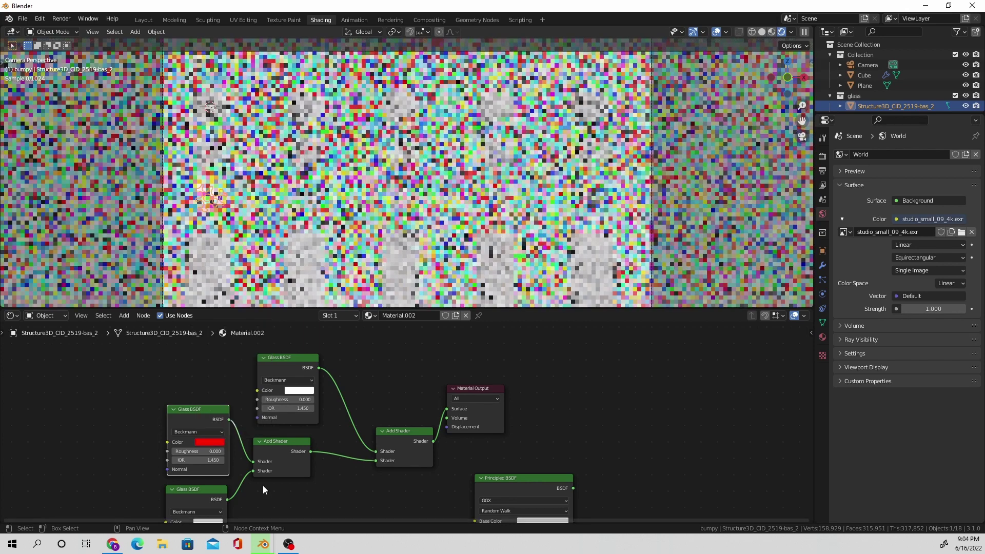
pyautogui.moveTo(262, 485); pyautogui.dragTo(260, 406, button='middle')
pyautogui.click(205, 443)
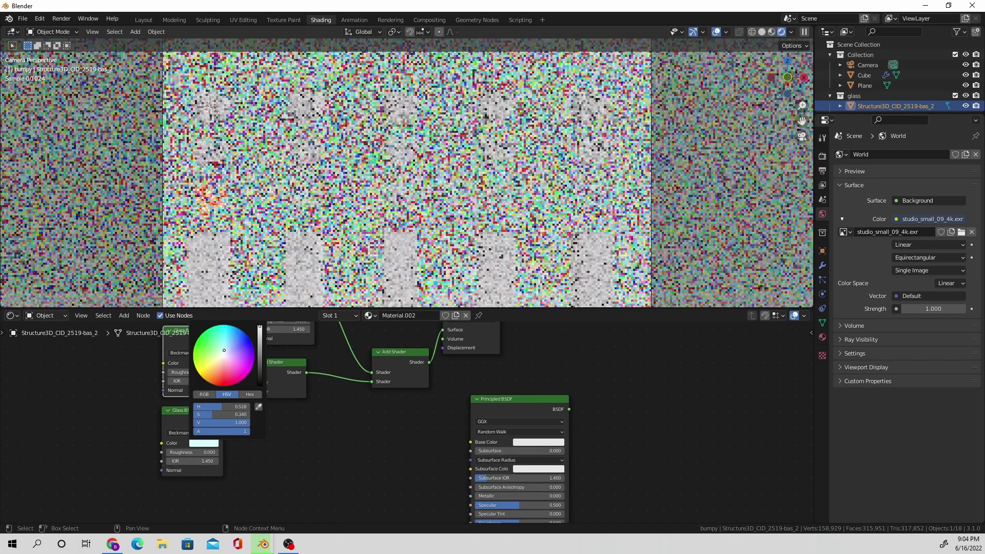
pyautogui.click(194, 353)
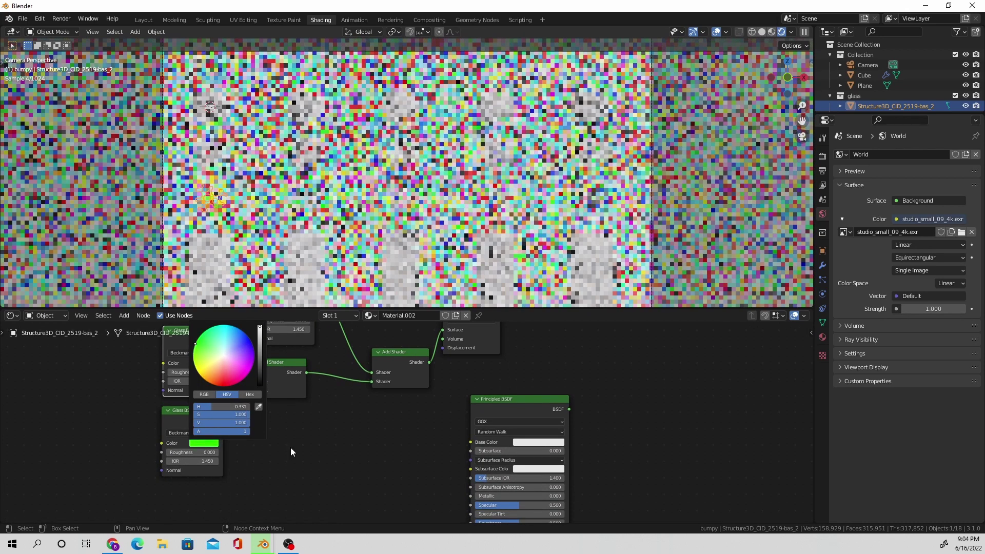
pyautogui.moveTo(317, 327); pyautogui.dragTo(323, 349, button='middle')
pyautogui.click(304, 336)
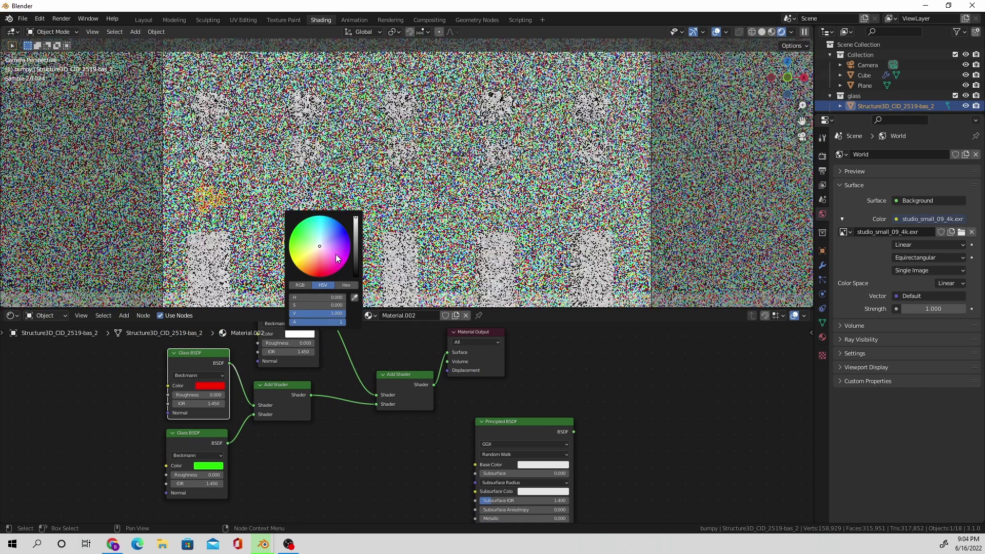
pyautogui.click(352, 243)
pyautogui.click(347, 451)
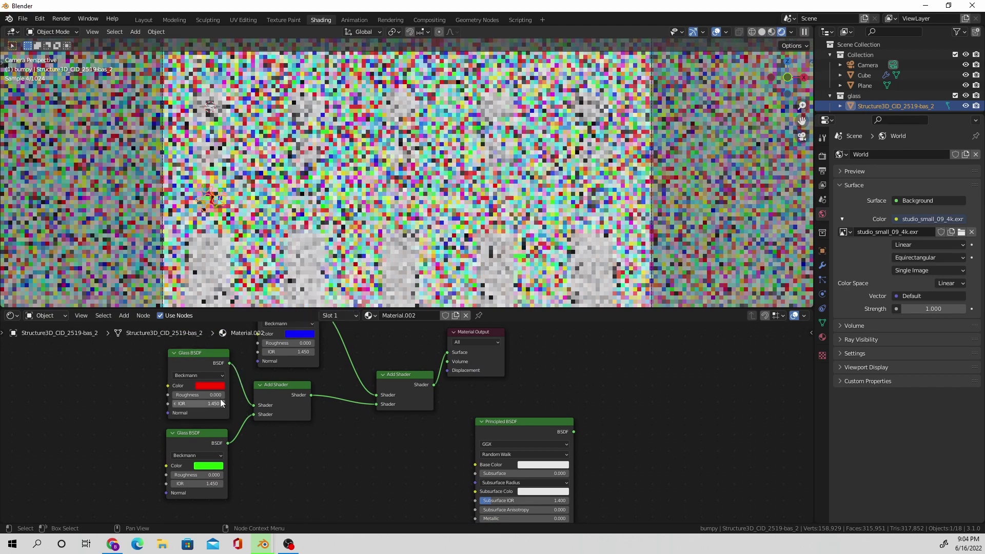
# - Set the green Glass BSDF's IOR to 1.470 and open the blue one's IOR for editing
pyautogui.click(199, 485)
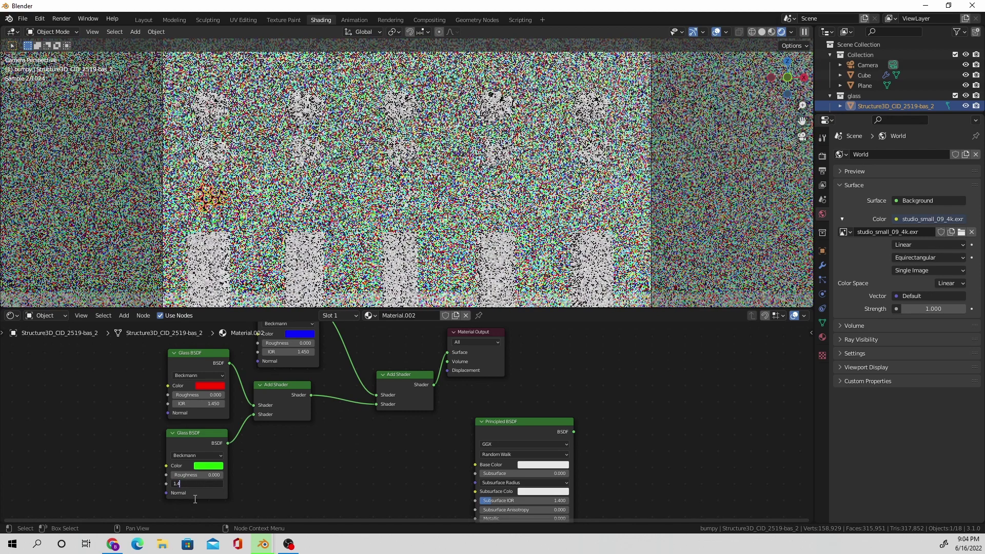
pyautogui.write('70')
pyautogui.click(311, 351)
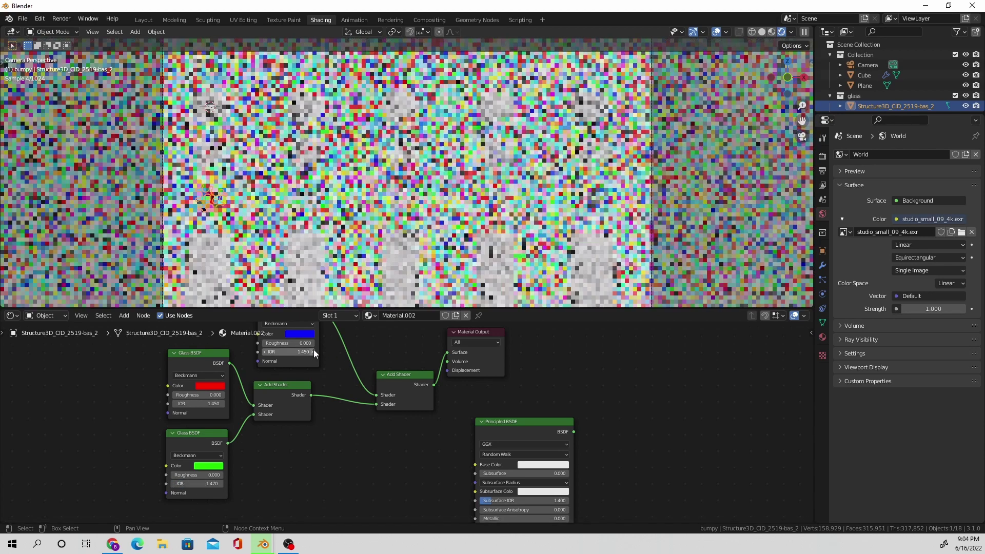
pyautogui.press('BackSpace')
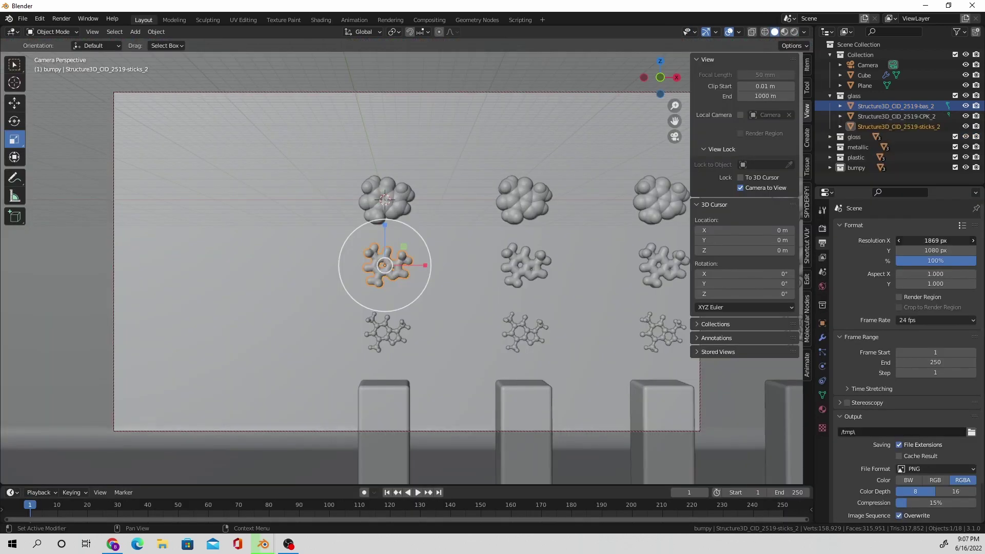
# - Set the output resolution X to 666 px and reframe the locked camera closer on the glass molecule column
pyautogui.moveTo(935, 240); pyautogui.dragTo(541, 325)
pyautogui.click(766, 185)
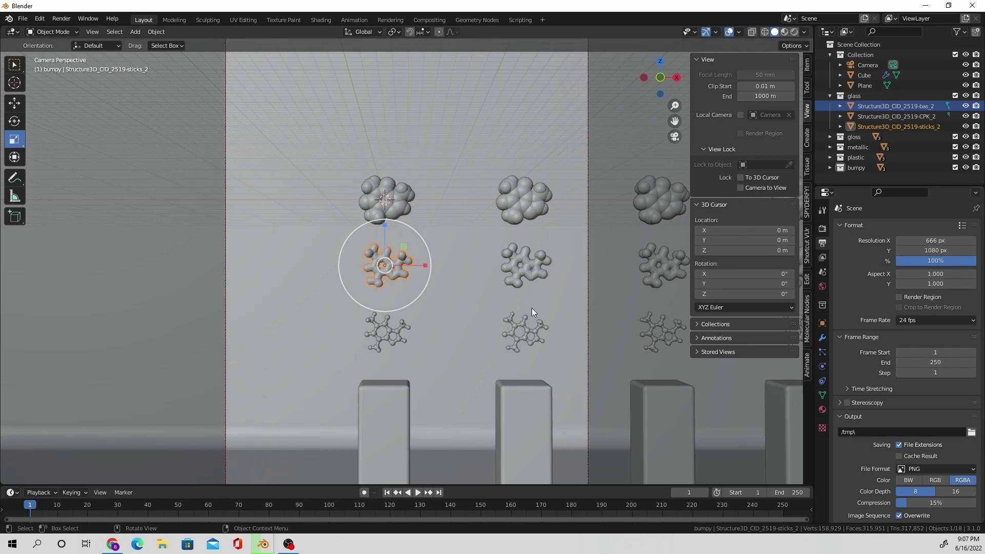
pyautogui.scroll(-2, 532, 308)
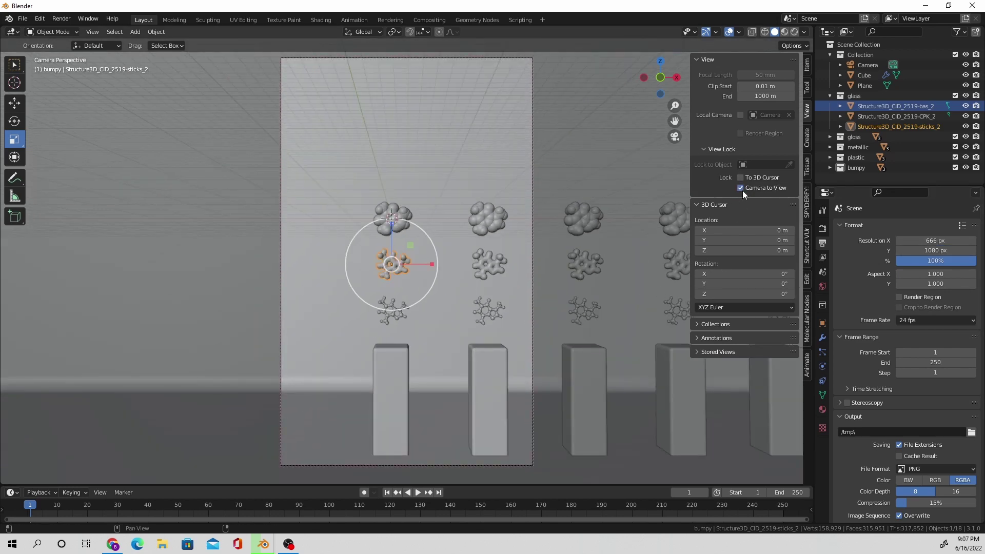
pyautogui.scroll(4, 468, 345)
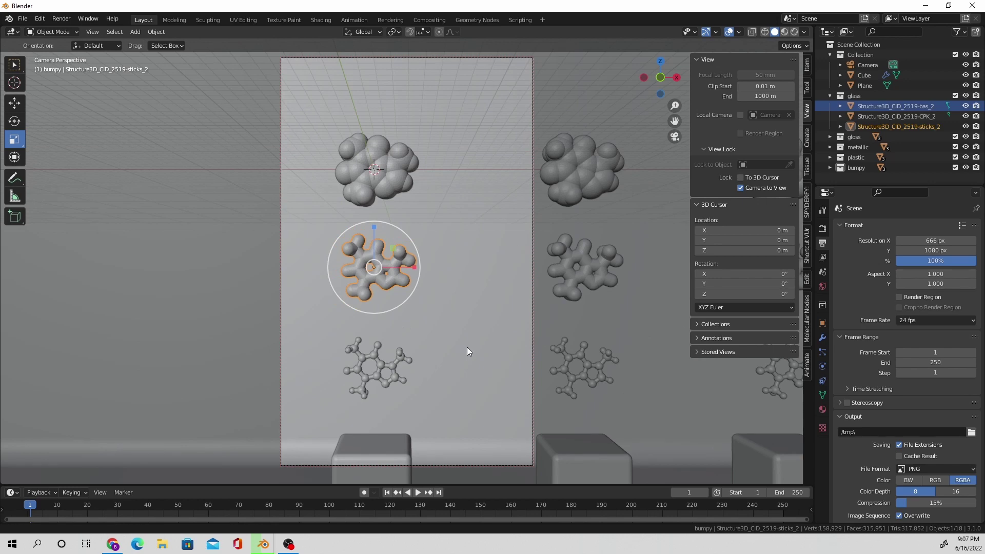
pyautogui.keyDown('shift'); pyautogui.moveTo(467, 346); pyautogui.dragTo(492, 306, button='middle'); pyautogui.keyUp('shift')
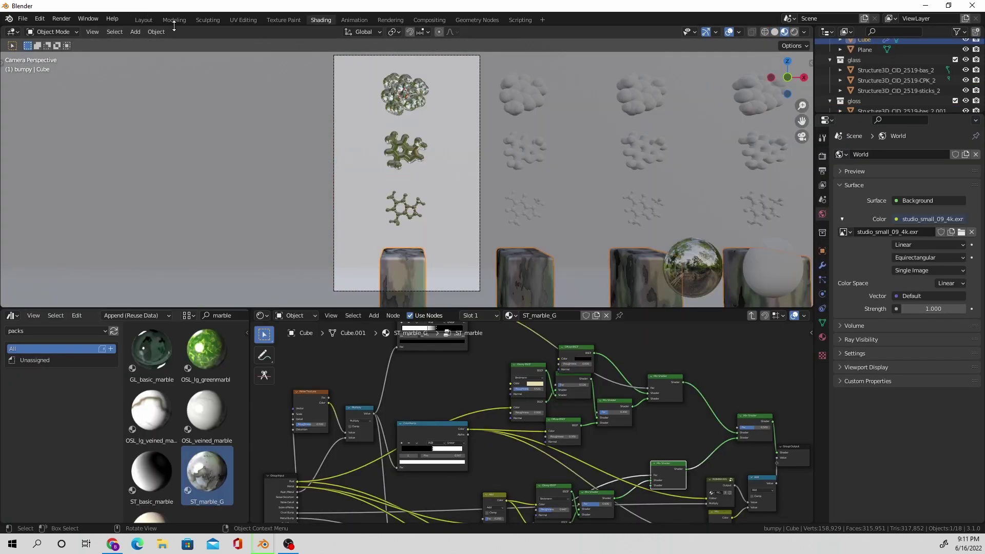
# - Return to the Layout workspace and start saving the rendered image of the glass column
pyautogui.click(143, 19)
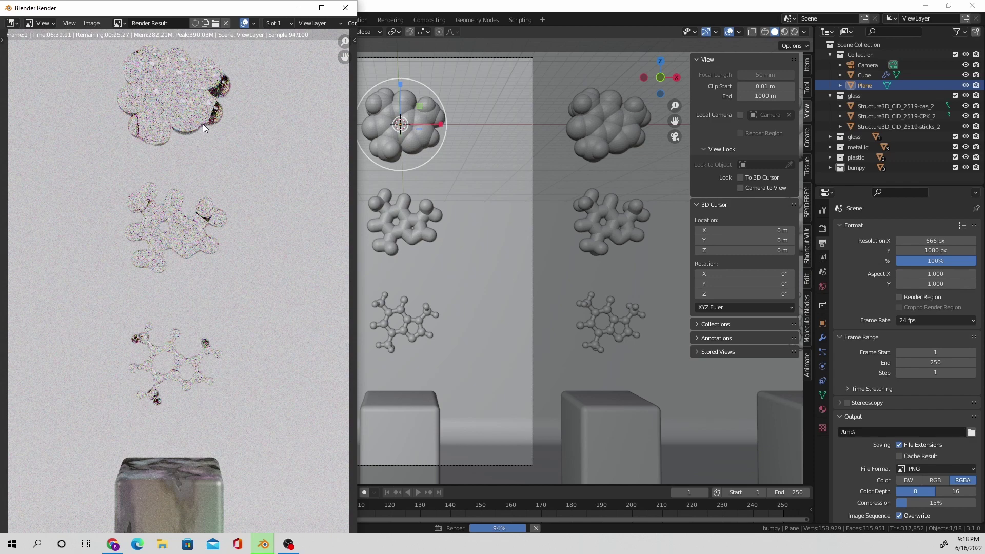
pyautogui.hotkey('shift', 'alt', 's')
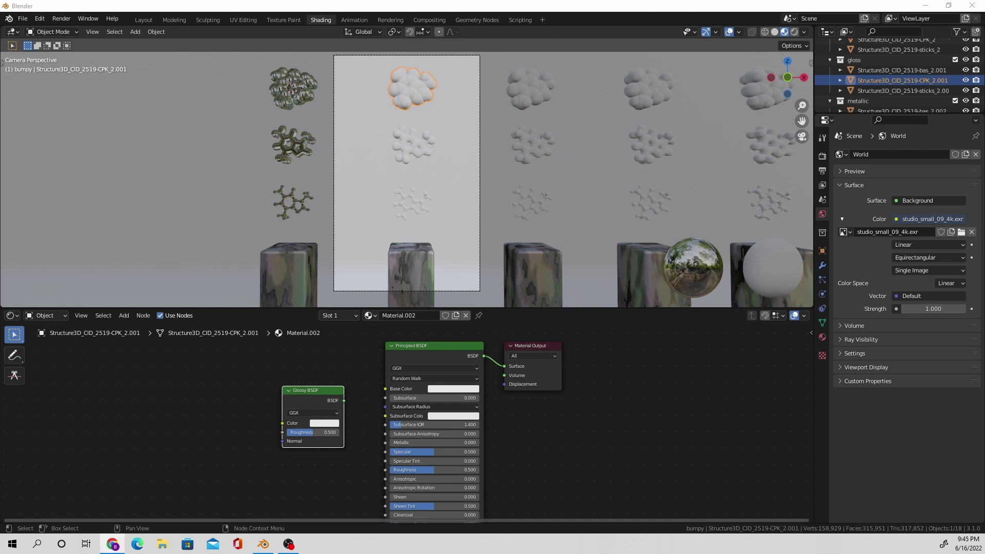
# - Add an RGB node to the CPK_2.001 material, duplicate it below the first, and select the Principled BSDF
pyautogui.click(224, 447)
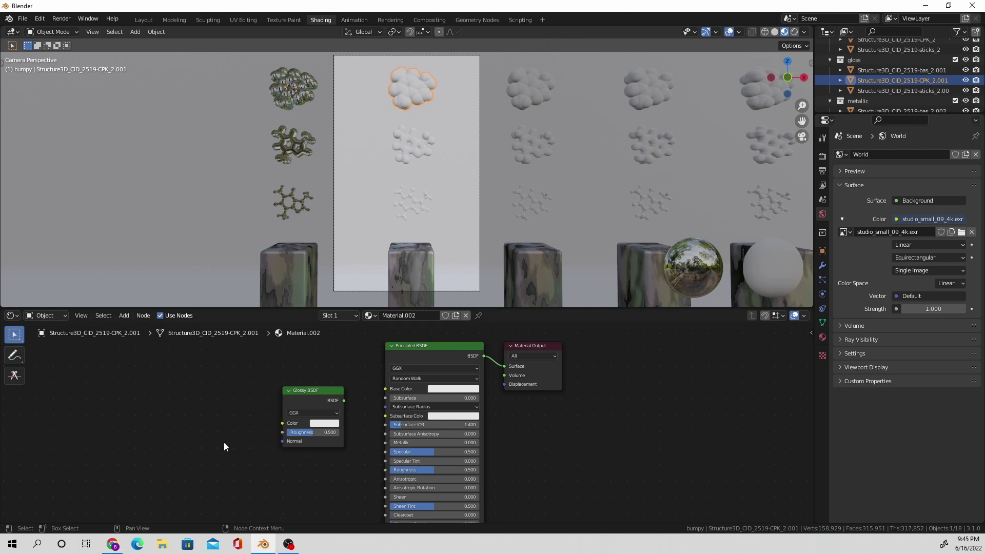
pyautogui.hotkey('shift', 'a')
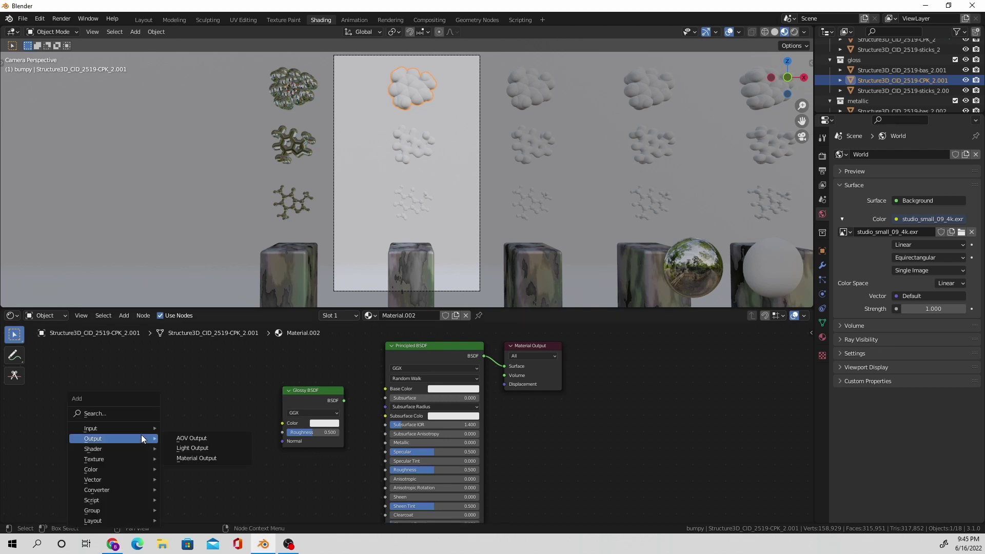
pyautogui.click(103, 414)
pyautogui.write('rgb')
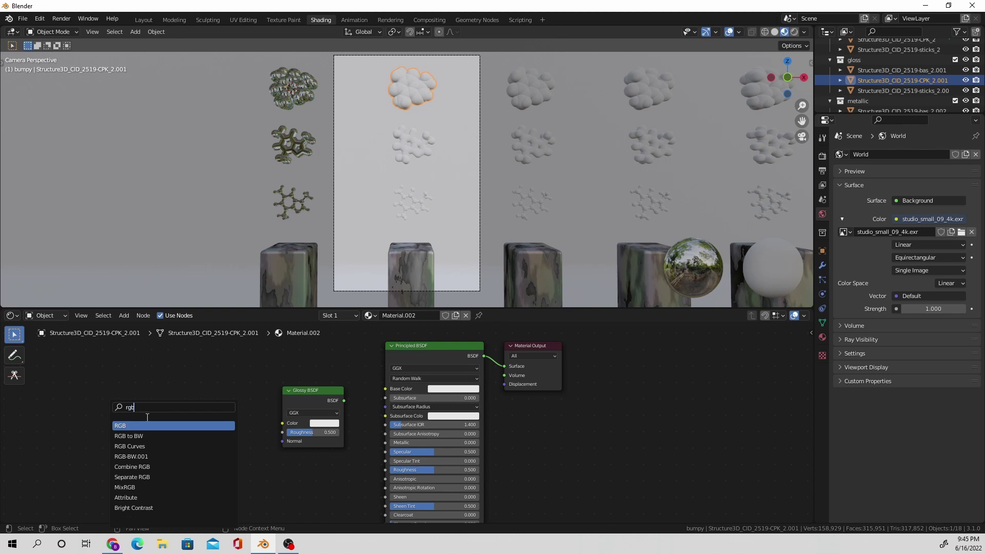
pyautogui.click(160, 425)
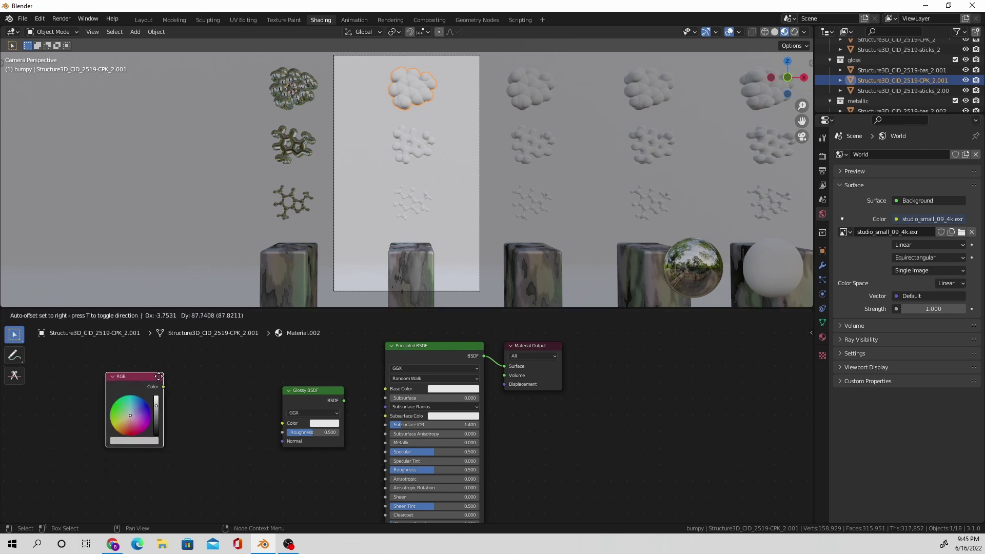
pyautogui.click(215, 410)
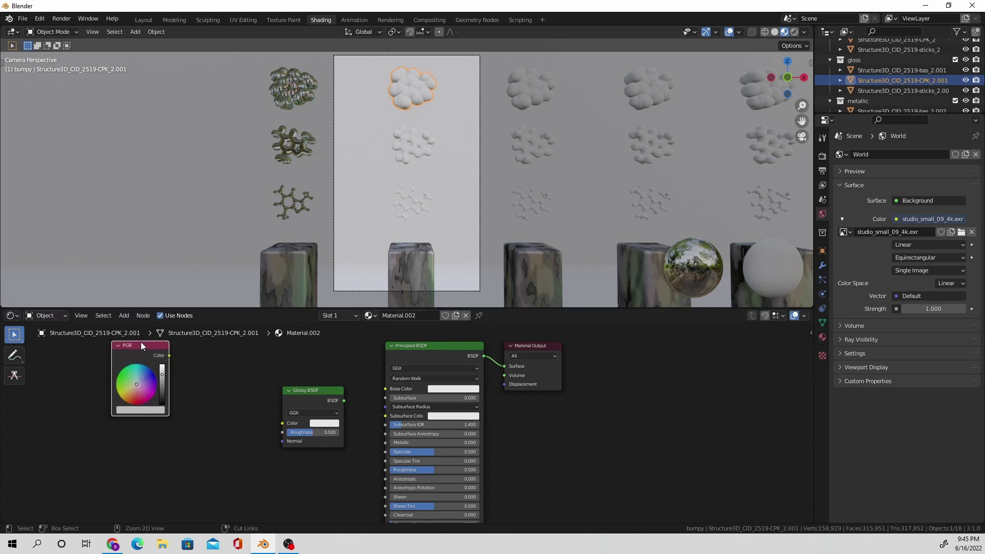
pyautogui.hotkey('shift', 'd')
pyautogui.click(139, 428)
pyautogui.click(463, 356)
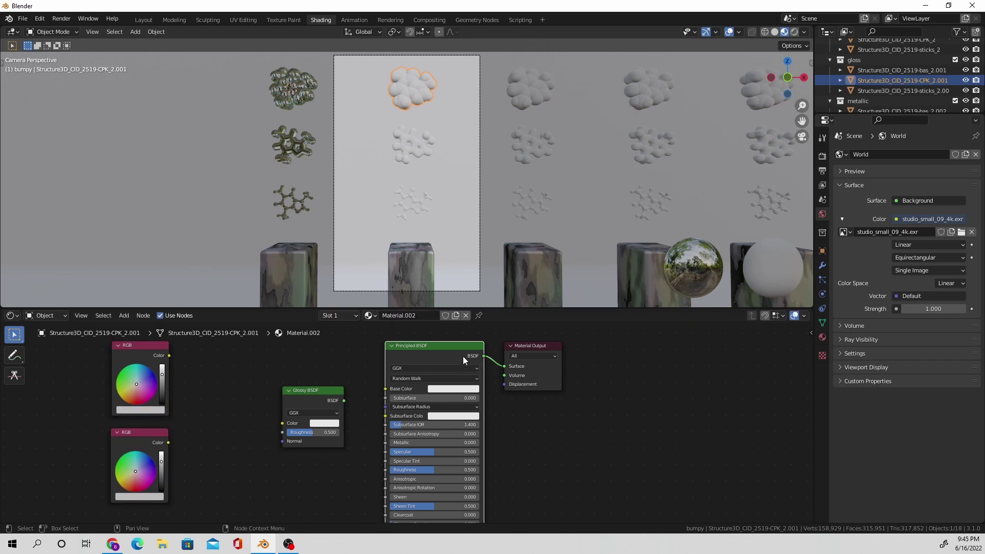
# - Delete the Principled BSDF and add a Mix Shader node between the Glossy BSDF and the Material Output
pyautogui.press('x')
pyautogui.hotkey('shift', 'a')
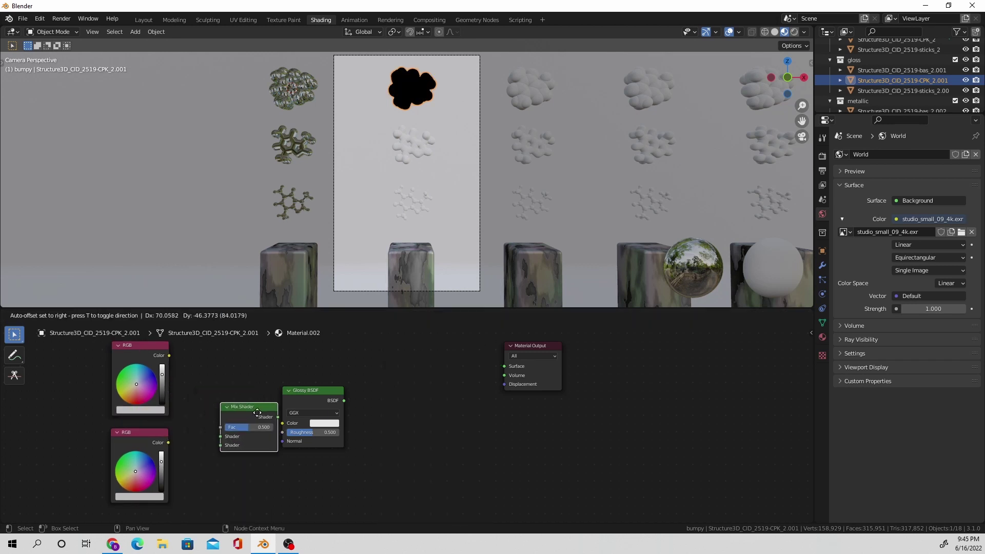
pyautogui.click(410, 385)
# - Add a Glass BSDF node above the Glossy BSDF
pyautogui.click(294, 398)
pyautogui.hotkey('shift', 'a')
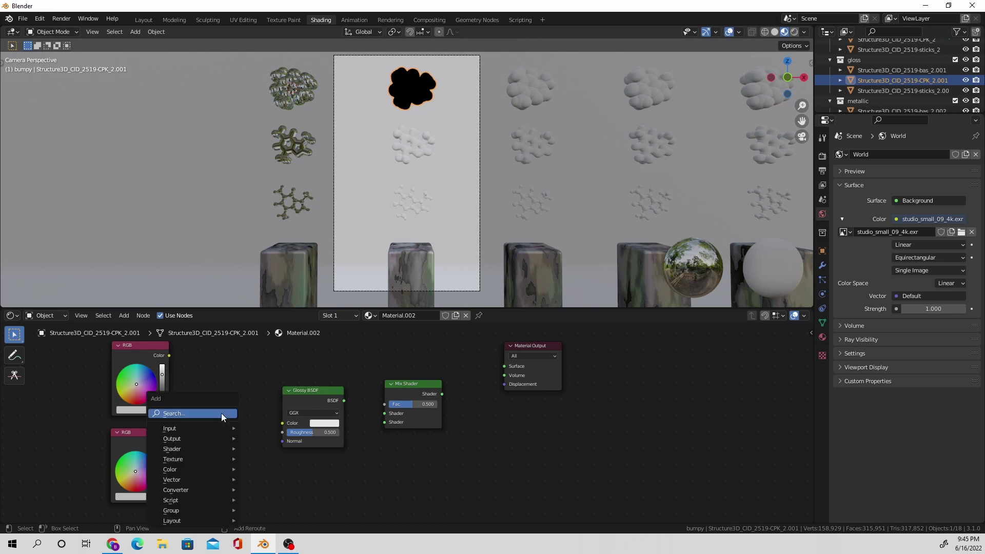
pyautogui.click(221, 414)
pyautogui.write('glass')
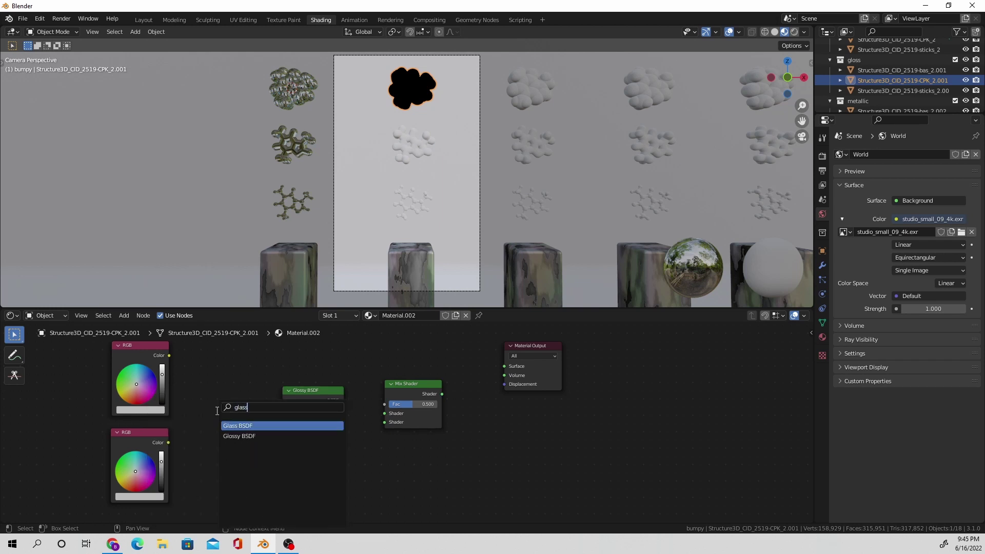
pyautogui.click(250, 425)
pyautogui.click(314, 359)
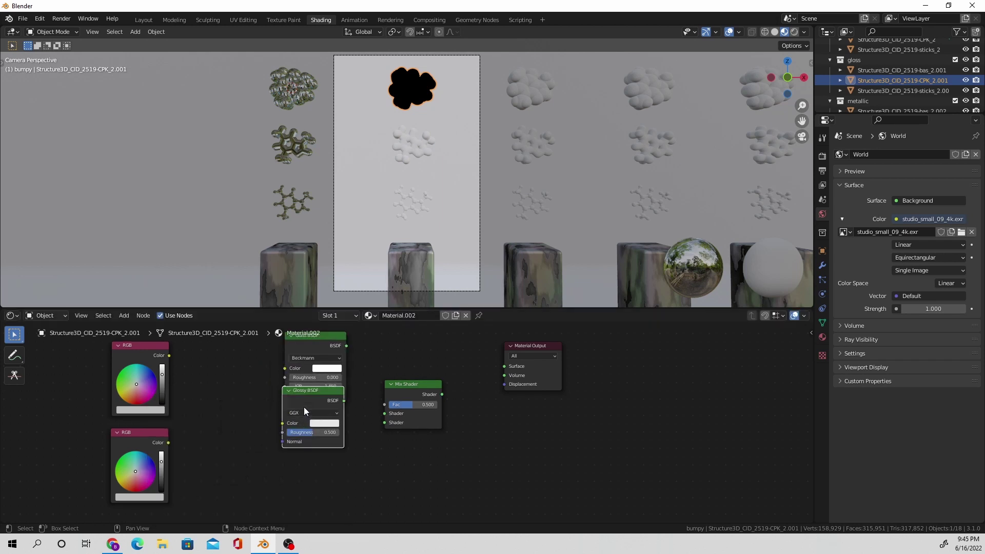
# - Feed the Glass BSDF and the Glossy BSDF into the Mix Shader's first and second shader inputs, and link its output to the material's Surface
pyautogui.moveTo(315, 406); pyautogui.dragTo(384, 423)
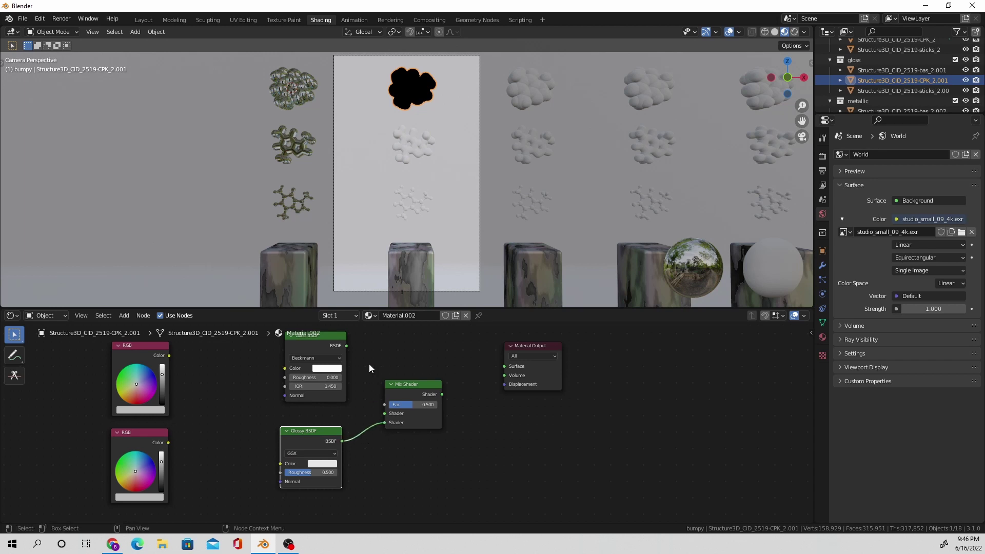
pyautogui.moveTo(347, 346); pyautogui.dragTo(387, 416)
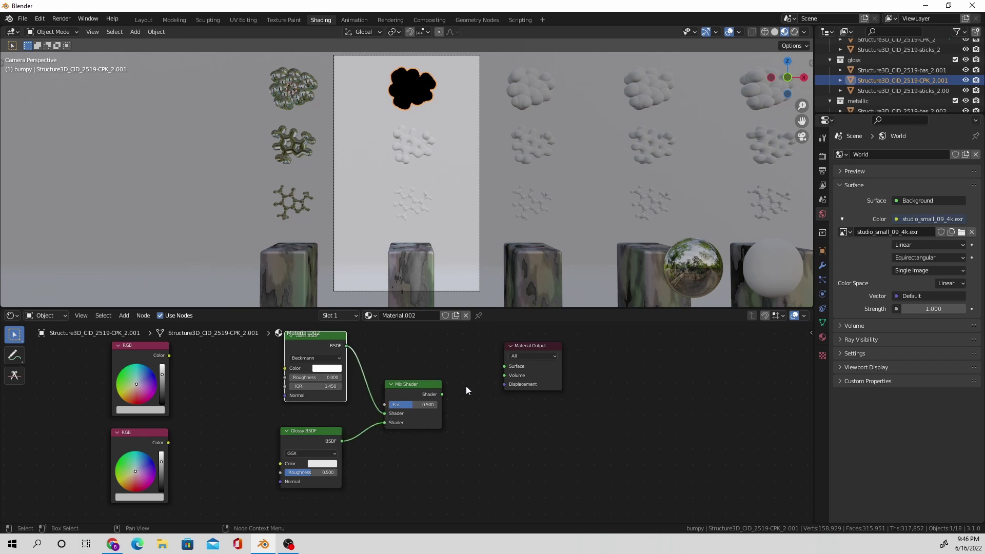
pyautogui.moveTo(442, 394); pyautogui.dragTo(505, 366)
# - Add a MixRGB node that combines the upper RGB as Color1 and the lower as Color2, and link it to the Glass BSDF's Color
pyautogui.hotkey('shift', 'a')
pyautogui.write('mixr')
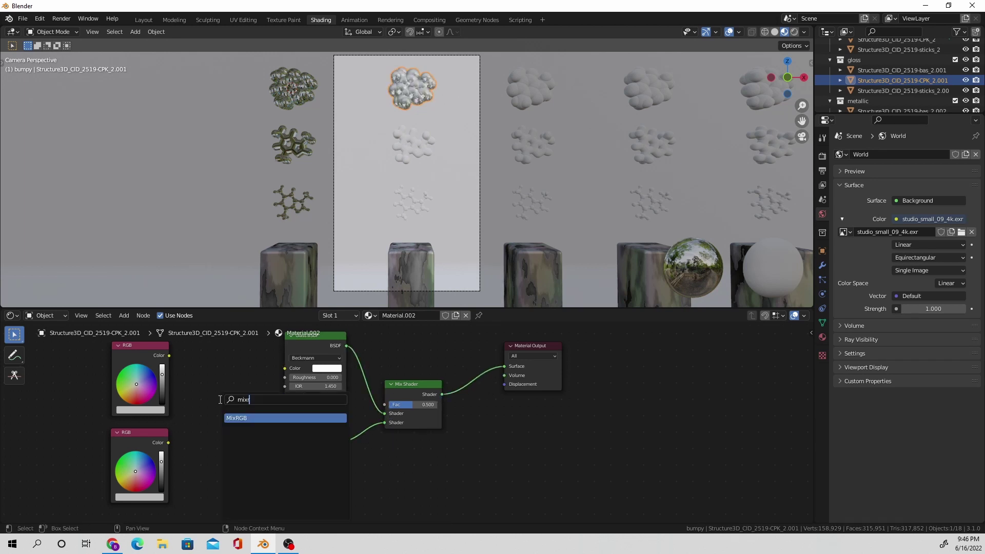
pyautogui.press('Return')
pyautogui.click(227, 409)
pyautogui.moveTo(169, 355); pyautogui.dragTo(201, 451)
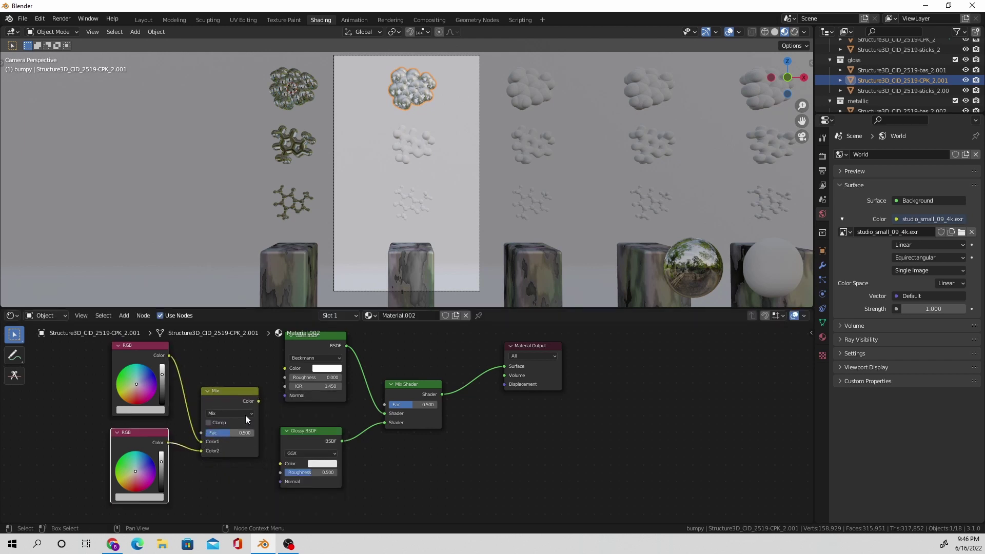
pyautogui.click(259, 404)
pyautogui.moveTo(259, 401); pyautogui.dragTo(283, 368)
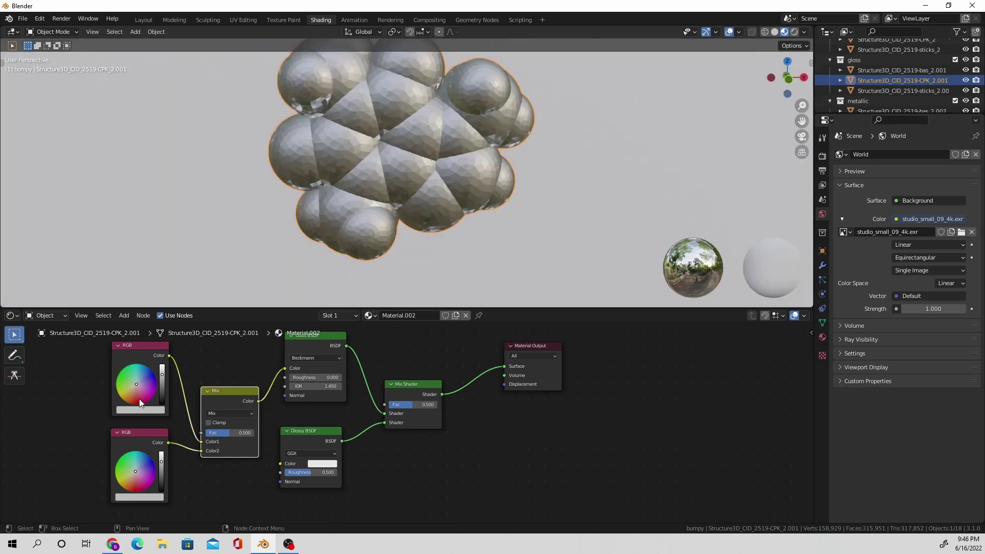
# - Set the upper RGB color to red and the lower to orange, mixed with a factor of 0.692
pyautogui.moveTo(139, 399); pyautogui.dragTo(138, 402)
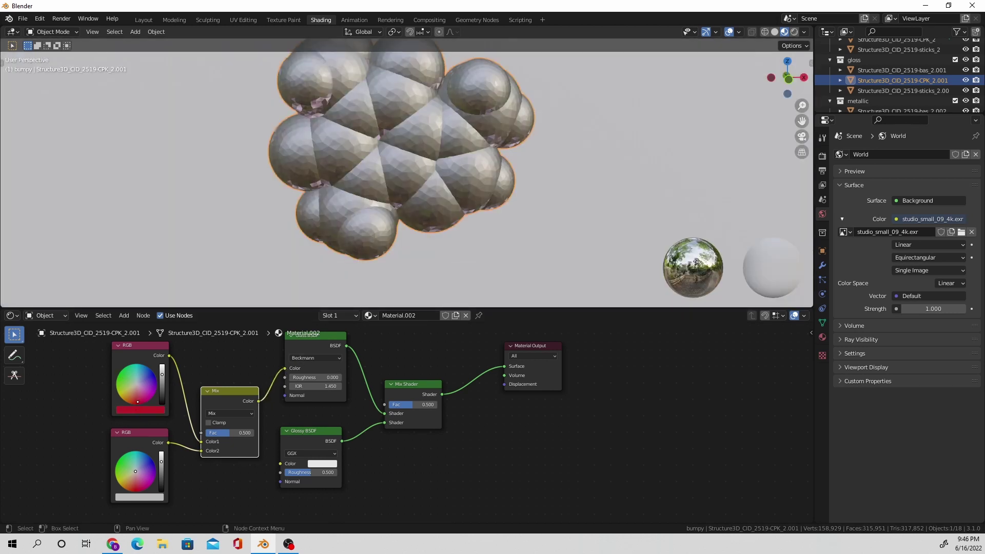
pyautogui.moveTo(131, 480); pyautogui.dragTo(129, 483)
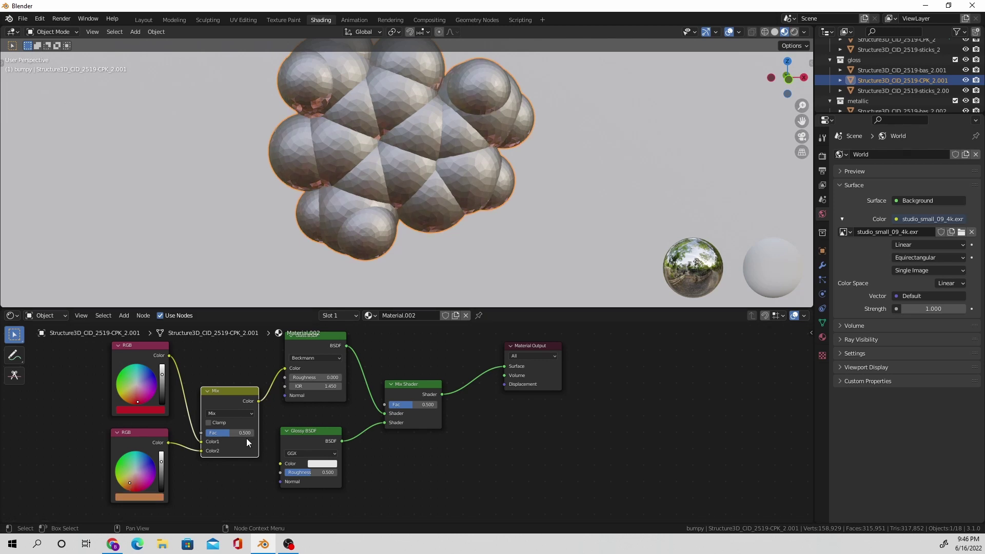
pyautogui.moveTo(245, 434); pyautogui.dragTo(257, 434)
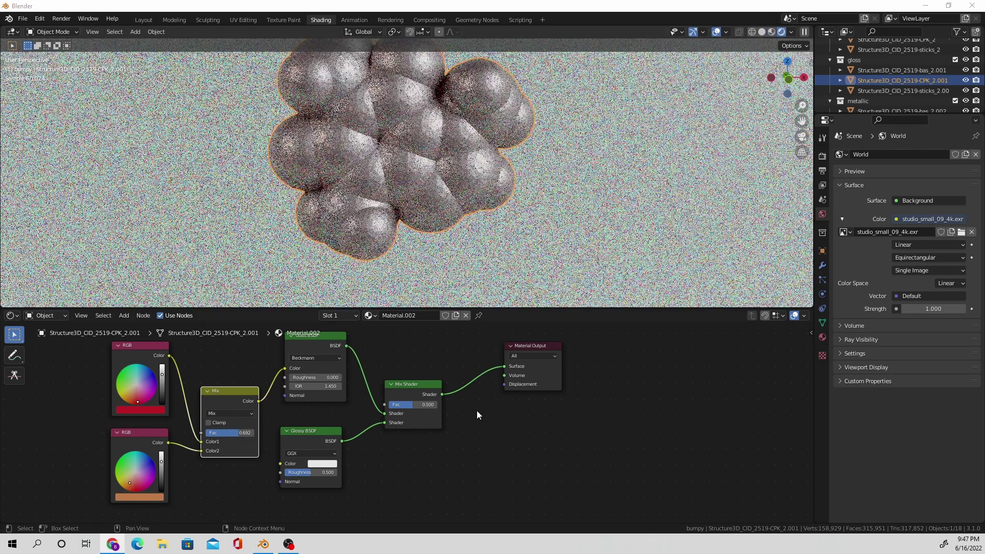
# - Set the Glossy BSDF's roughness to 0 and move the Mix Shader and Material Output farther from the BSDF nodes
pyautogui.moveTo(322, 472); pyautogui.dragTo(288, 472)
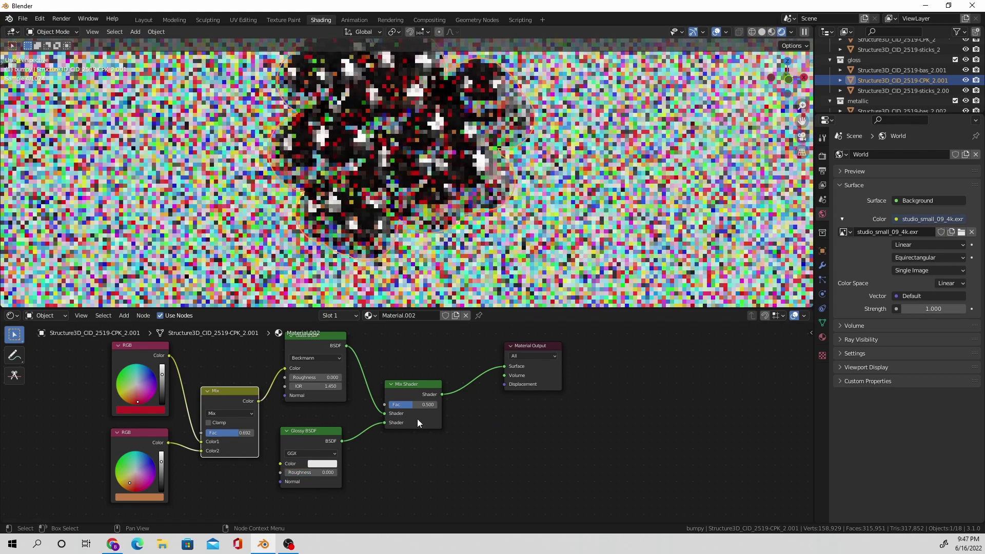
pyautogui.moveTo(417, 419); pyautogui.dragTo(359, 465, button='middle')
pyautogui.moveTo(366, 429); pyautogui.dragTo(469, 398)
# - Add a Layer Weight node above the Glass BSDF
pyautogui.hotkey('shift', 'a')
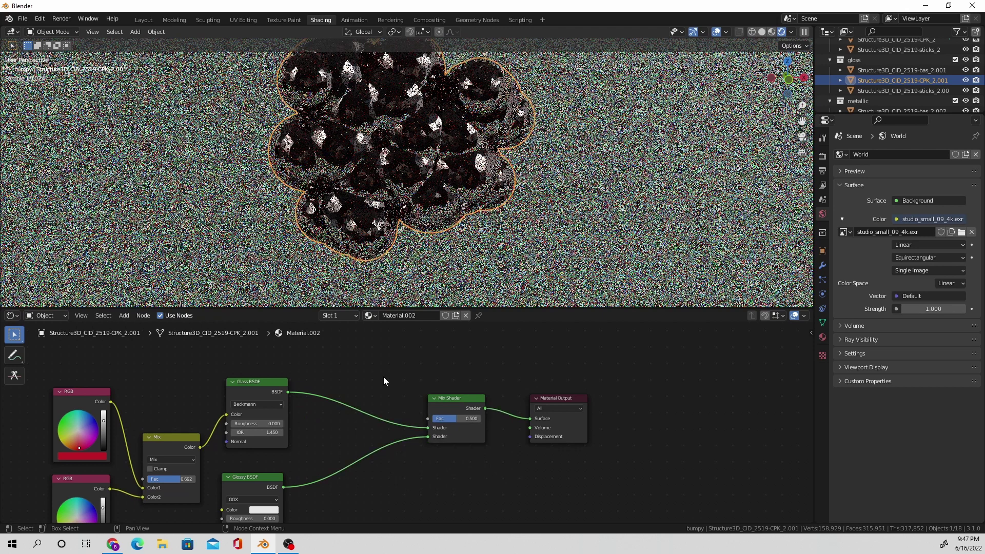
pyautogui.press('Escape')
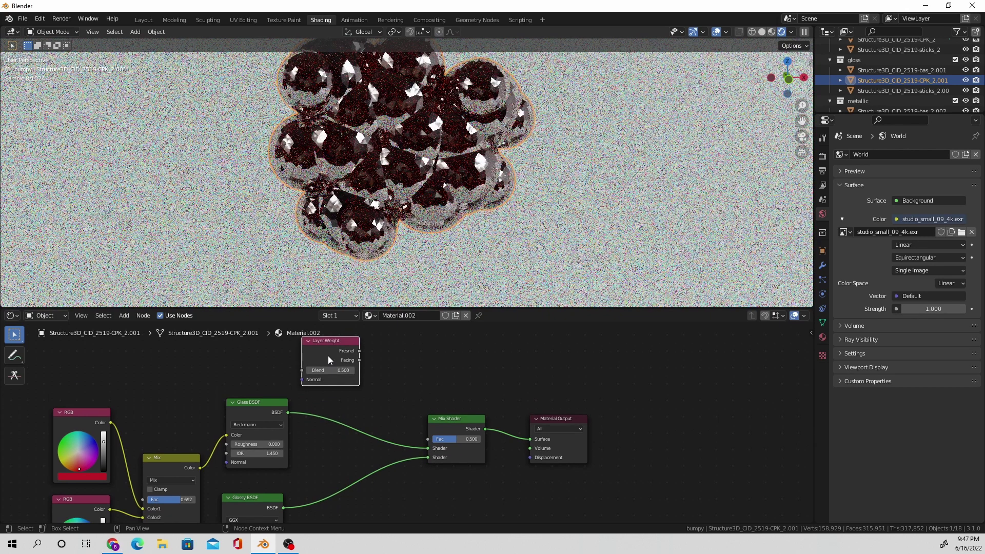
pyautogui.click(331, 361)
# - Add an RGB Curves node above the Mix Shader and link the Layer Weight's Fresnel output to its Color input
pyautogui.hotkey('shift', 'a')
pyautogui.write('er')
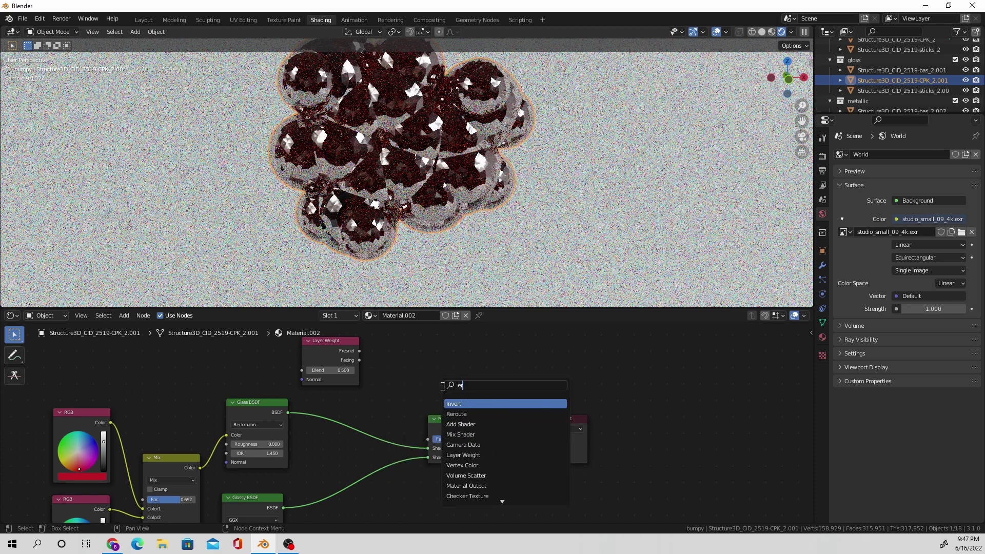
pyautogui.press('BackSpace')
pyautogui.press('BackSpace')
pyautogui.write('rgb')
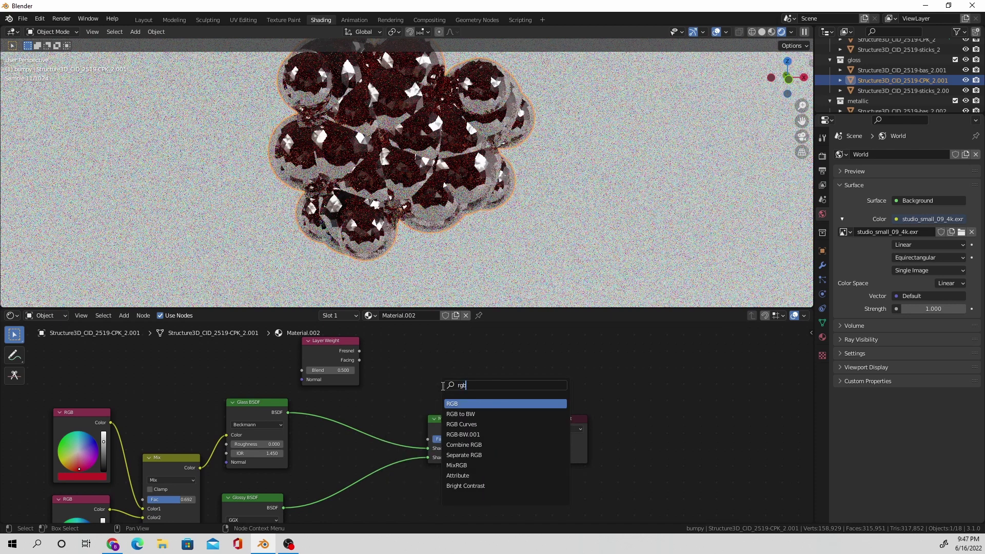
pyautogui.click(461, 424)
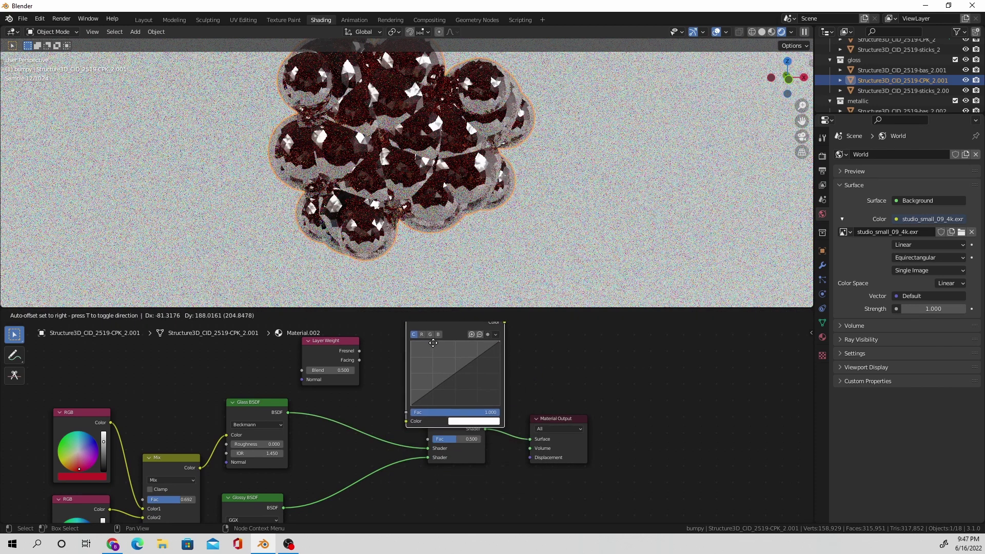
pyautogui.click(410, 328)
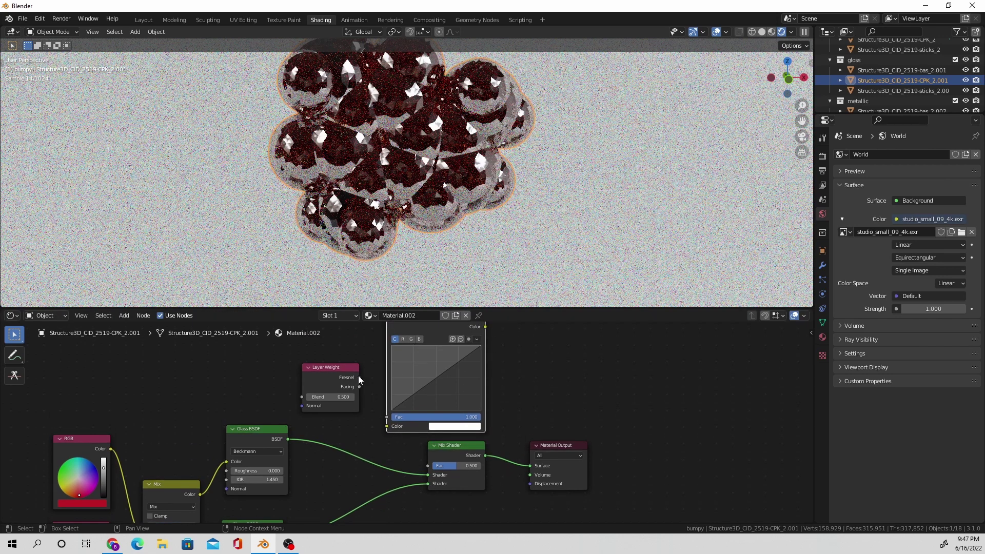
pyautogui.moveTo(360, 378); pyautogui.dragTo(387, 427)
# - Bend the RGB curve down through the point 0.8727, 0.4125, link it to the Mix Shader's Fac, and space out the end nodes
pyautogui.moveTo(440, 370); pyautogui.dragTo(348, 404, button='middle')
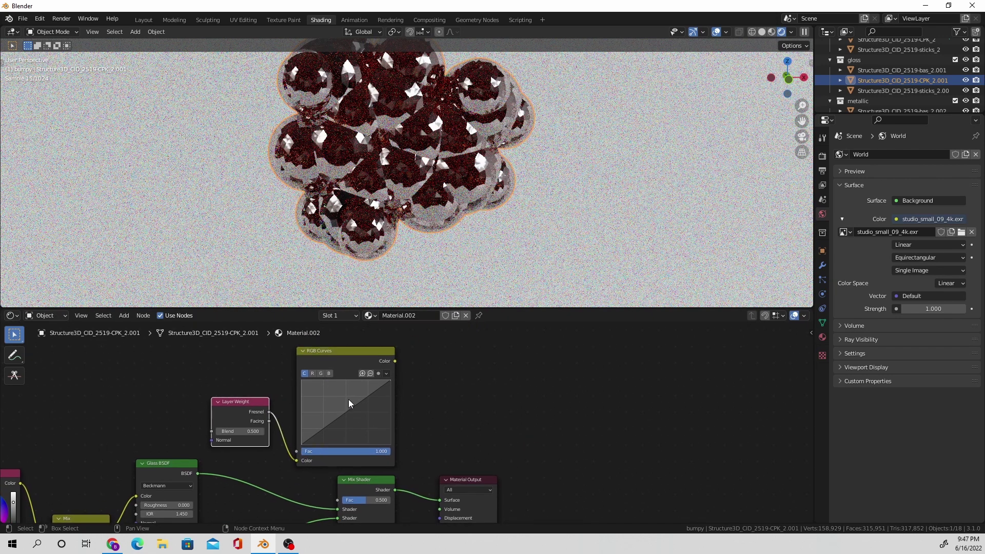
pyautogui.moveTo(363, 402); pyautogui.dragTo(378, 418)
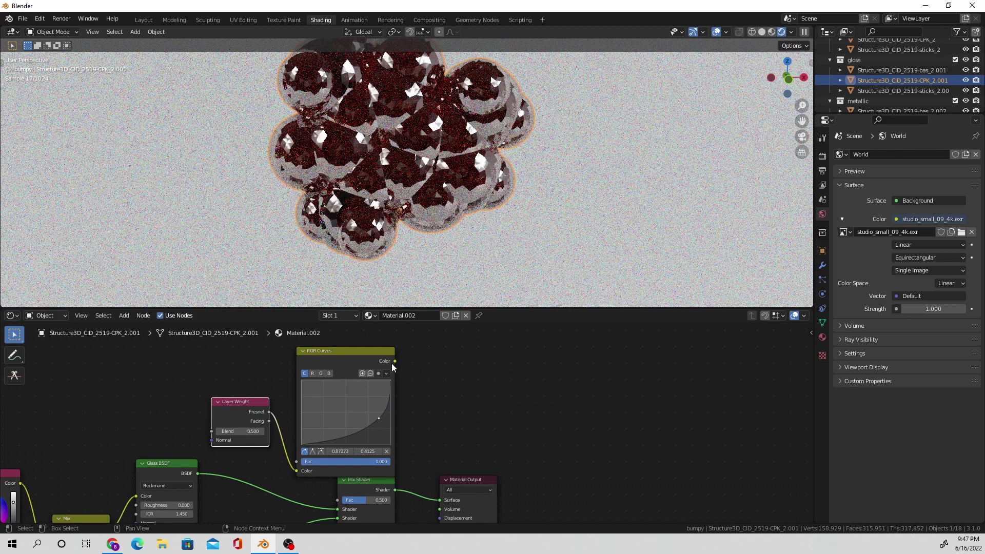
pyautogui.moveTo(394, 362); pyautogui.dragTo(390, 479)
pyautogui.moveTo(460, 480); pyautogui.dragTo(609, 469)
pyautogui.moveTo(389, 484); pyautogui.dragTo(475, 473)
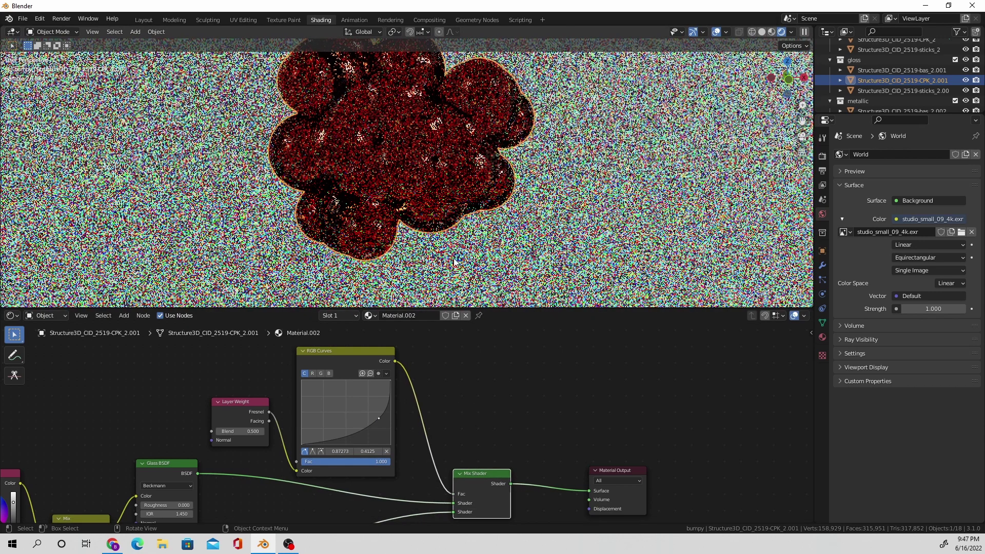
# - Try yellow, red and blue tints on the lower RGB node and settle on a pale grayish pink
pyautogui.scroll(-3, 497, 430)
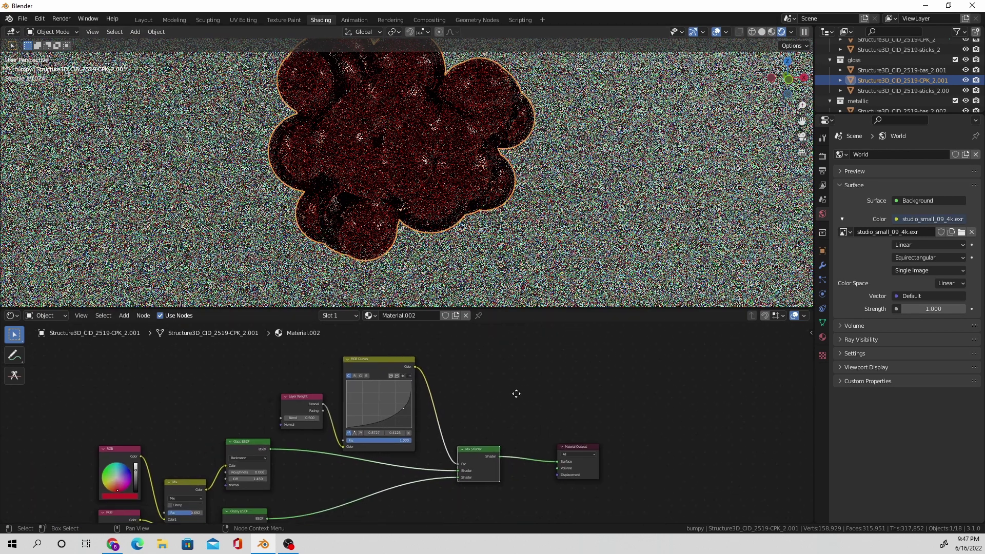
pyautogui.moveTo(516, 393); pyautogui.dragTo(564, 368, button='middle')
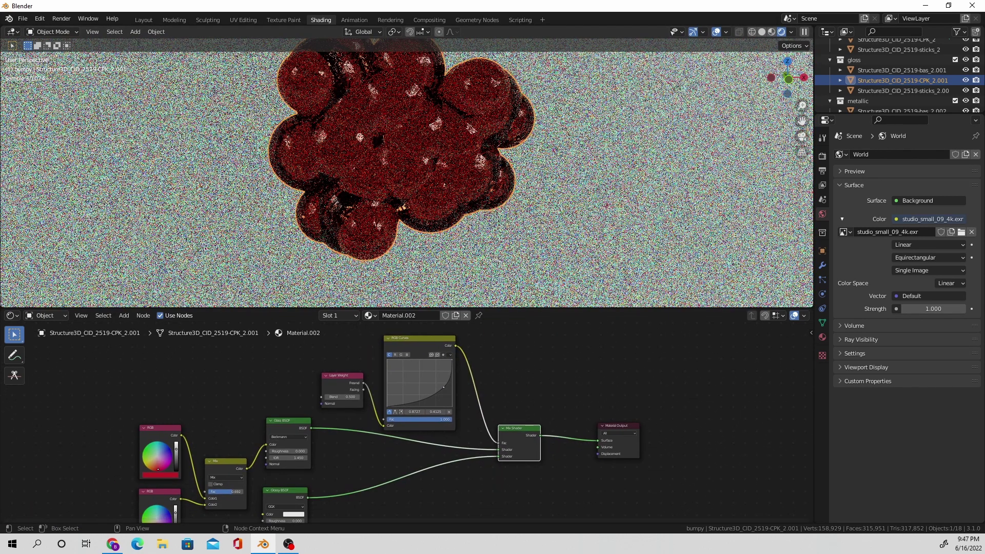
pyautogui.hotkey('alt', 'Tab')
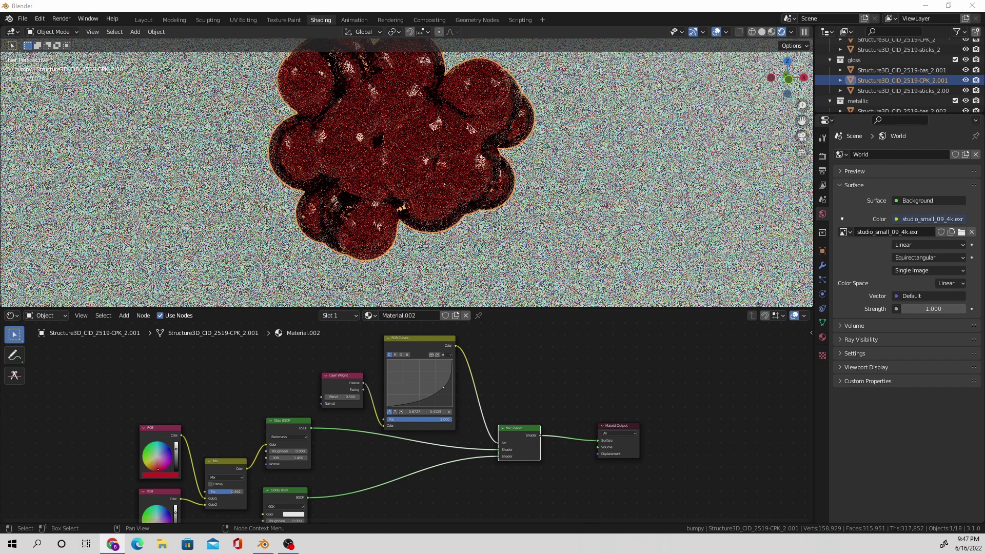
pyautogui.moveTo(159, 453); pyautogui.dragTo(169, 420, button='middle')
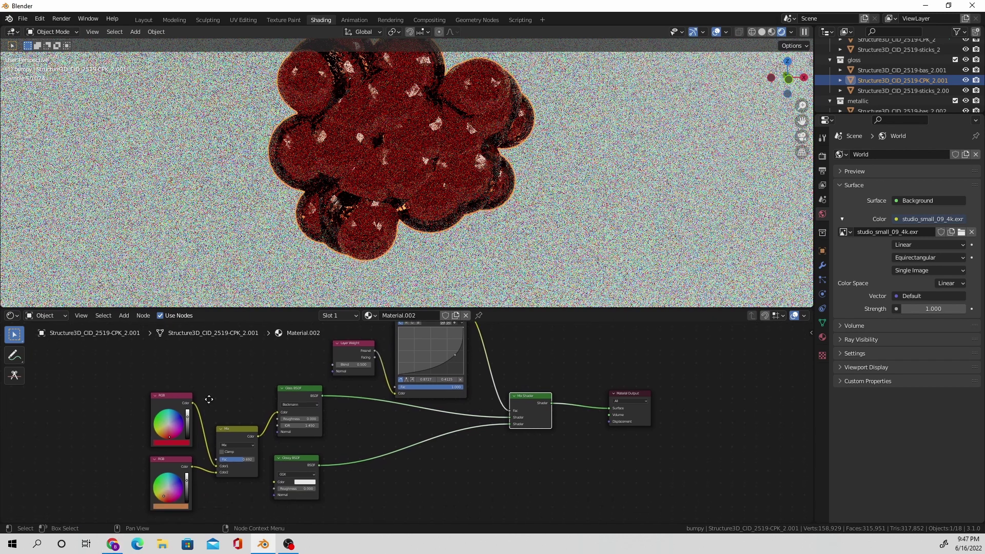
pyautogui.scroll(3, 252, 419)
pyautogui.scroll(2, 193, 439)
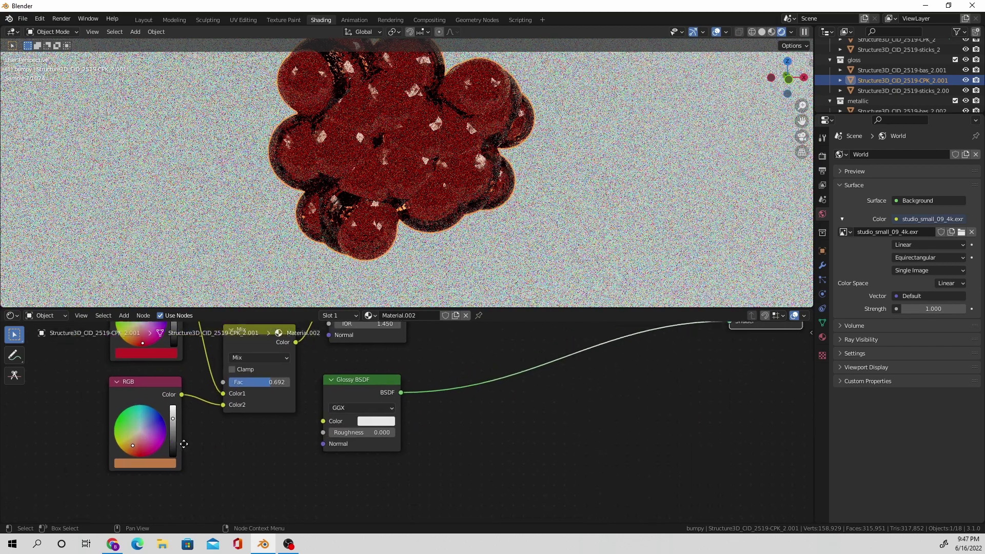
pyautogui.click(140, 435)
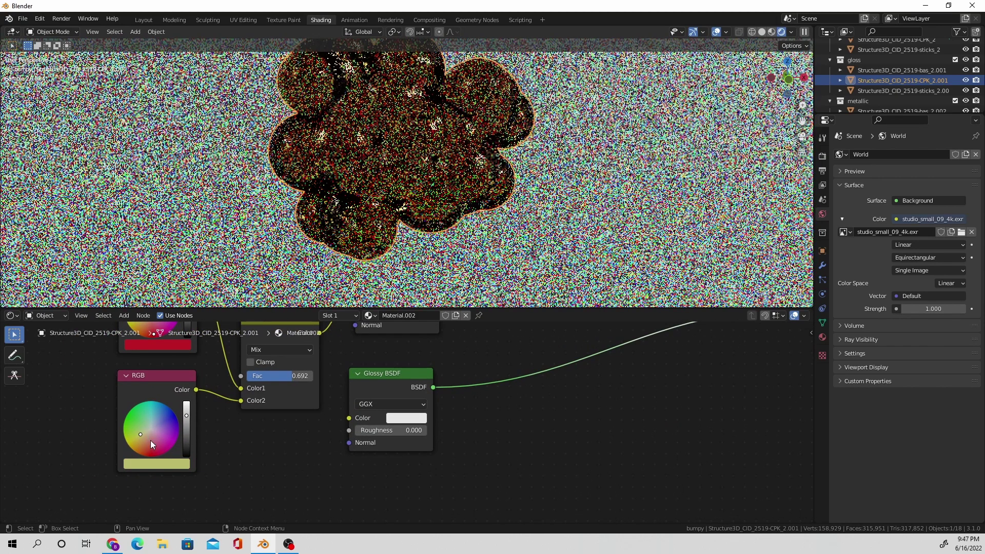
pyautogui.click(151, 441)
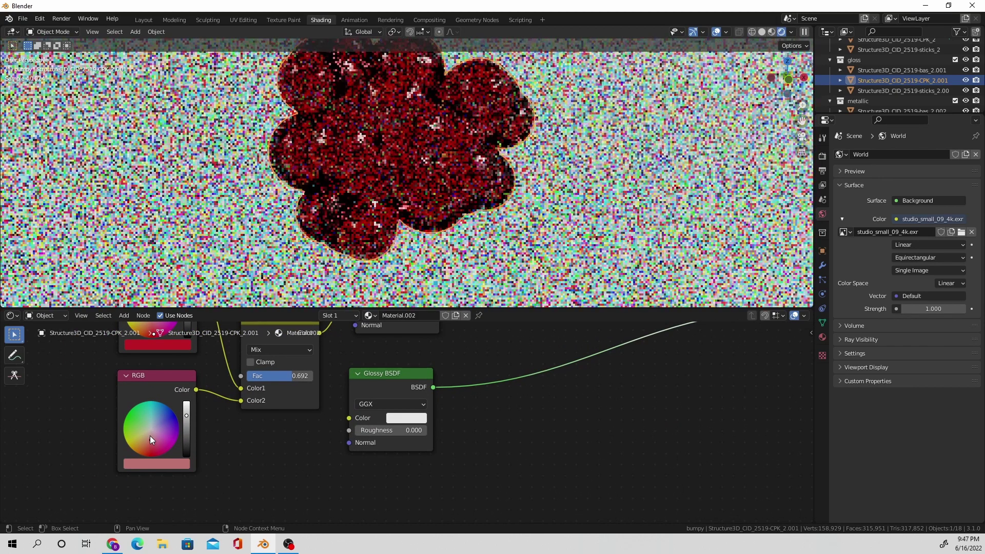
pyautogui.click(160, 423)
pyautogui.click(154, 426)
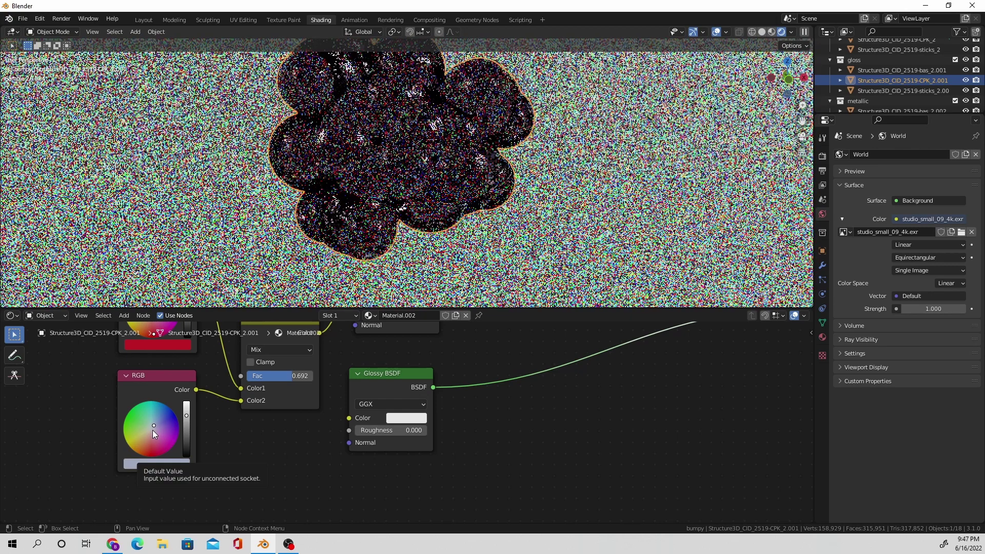
pyautogui.click(153, 433)
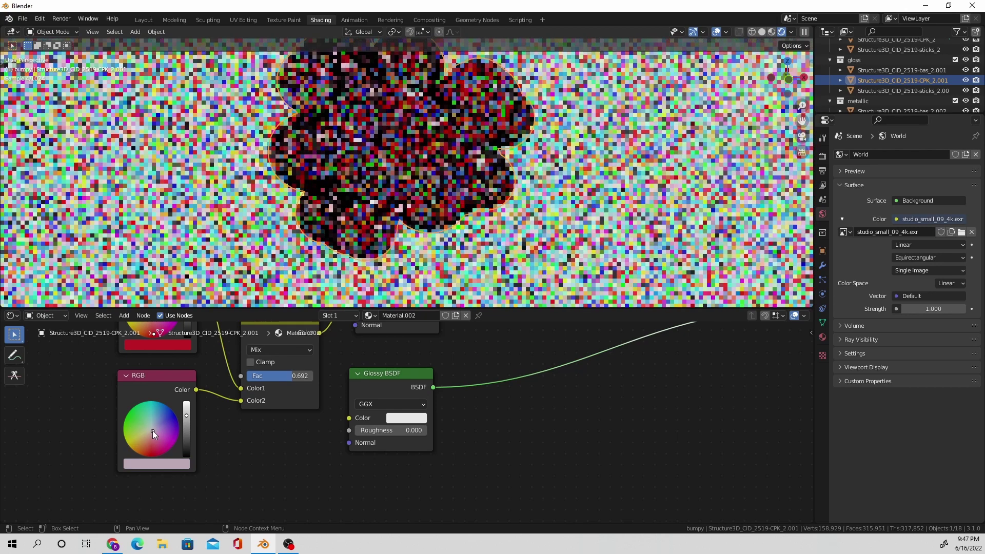
# - Change the upper RGB node's color to a darker, muted red
pyautogui.moveTo(270, 409); pyautogui.dragTo(286, 481, button='middle')
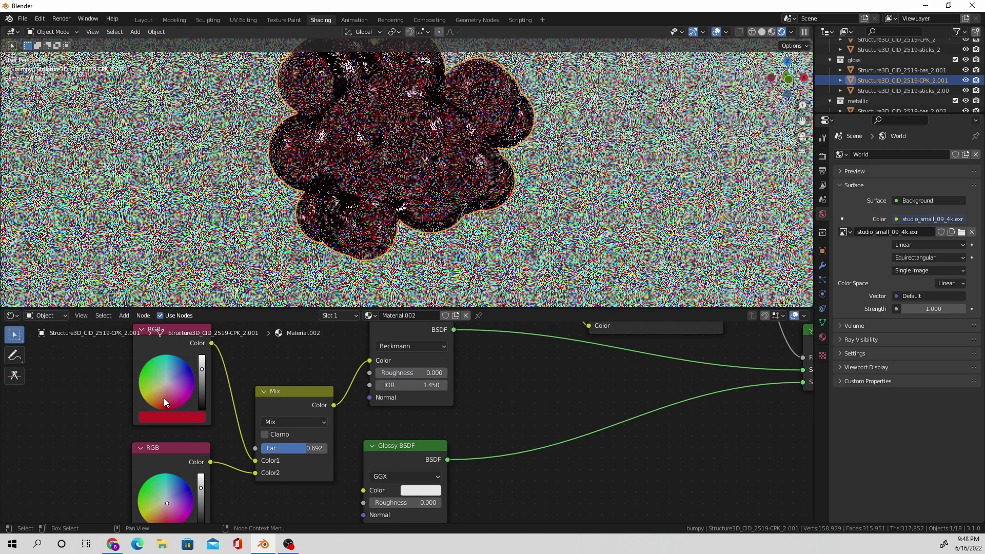
pyautogui.click(164, 398)
pyautogui.scroll(-3, 193, 390)
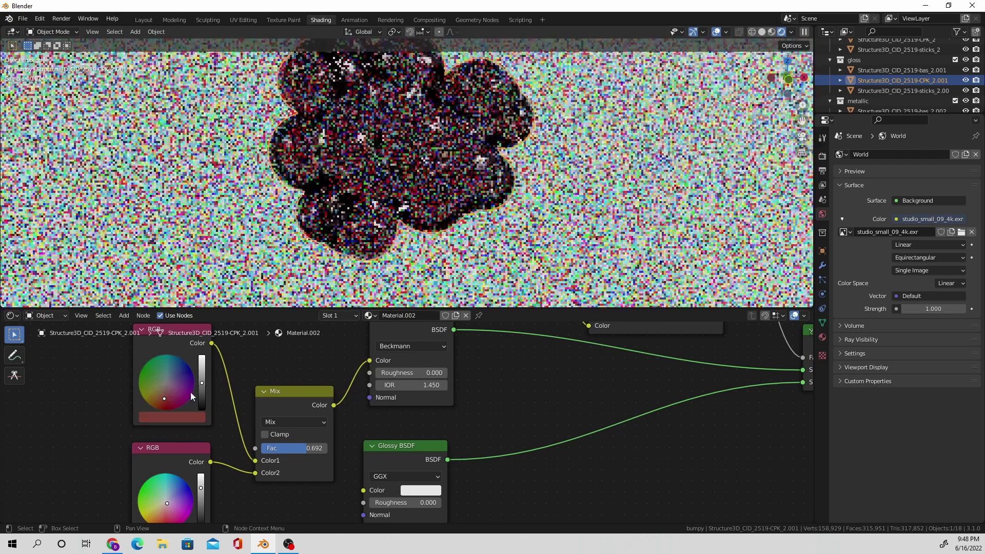
pyautogui.click(164, 401)
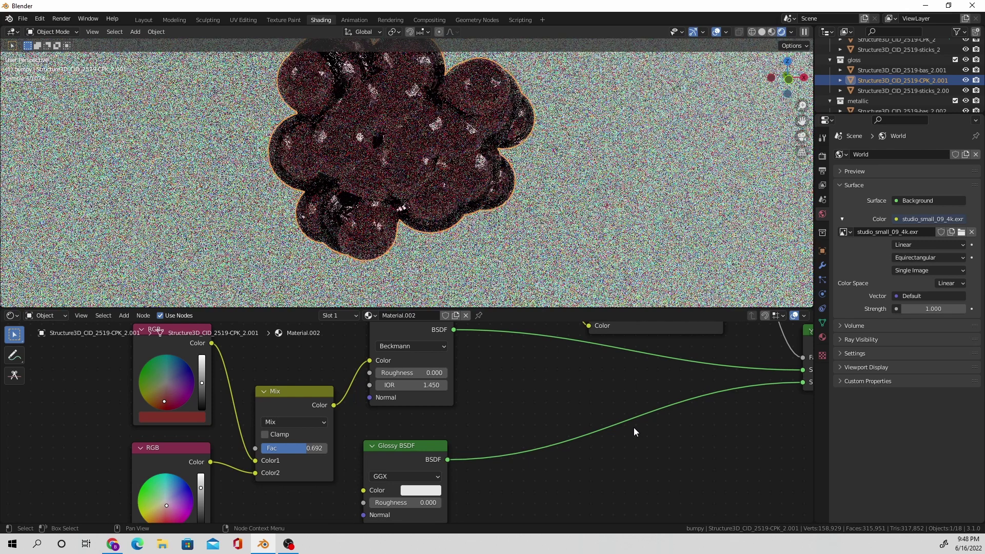
pyautogui.moveTo(635, 430); pyautogui.dragTo(208, 350, button='middle')
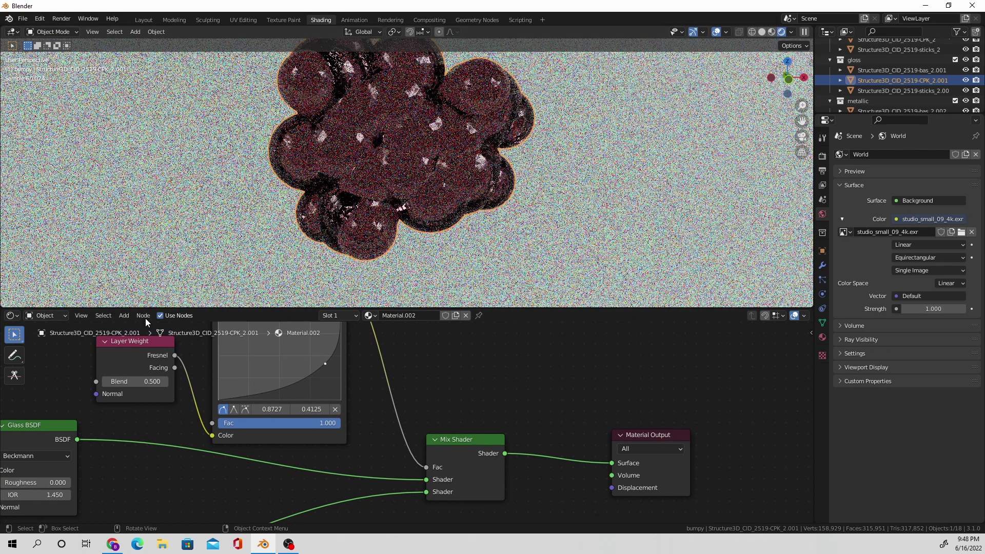
# - Link the Layer Weight's Facing output to the RGB Curves Color input and rename the material glossy
pyautogui.moveTo(172, 367); pyautogui.dragTo(217, 430)
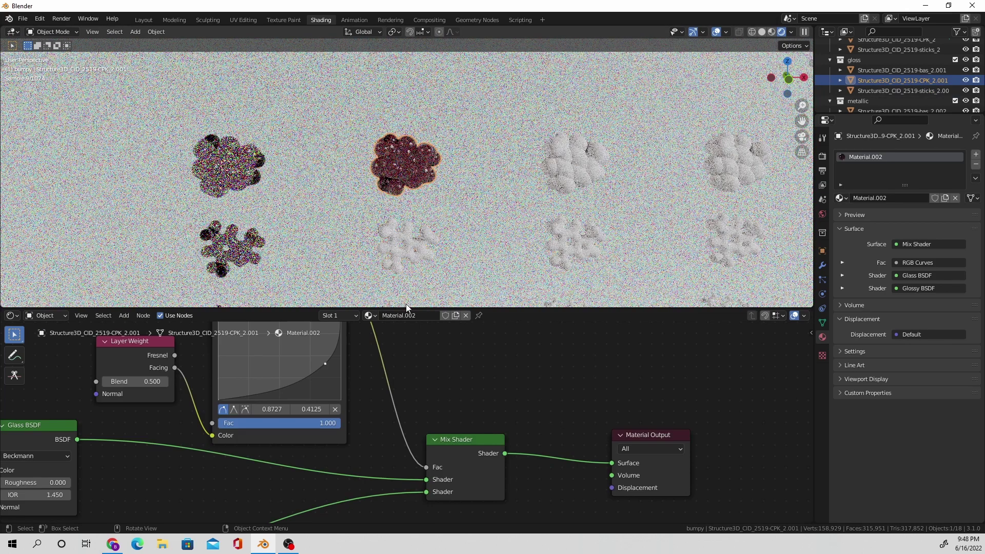
pyautogui.doubleClick(414, 314)
pyautogui.write('glossy')
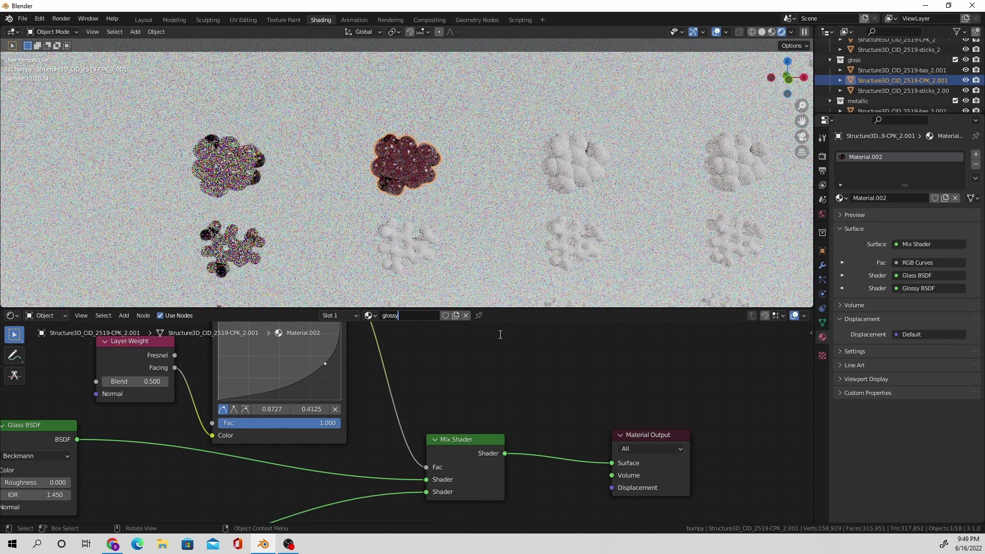
pyautogui.press('Return')
# - Assign the glossy material to the sticks and ball-and-stick molecules of the gloss column, and save the rendered image
pyautogui.click(393, 251)
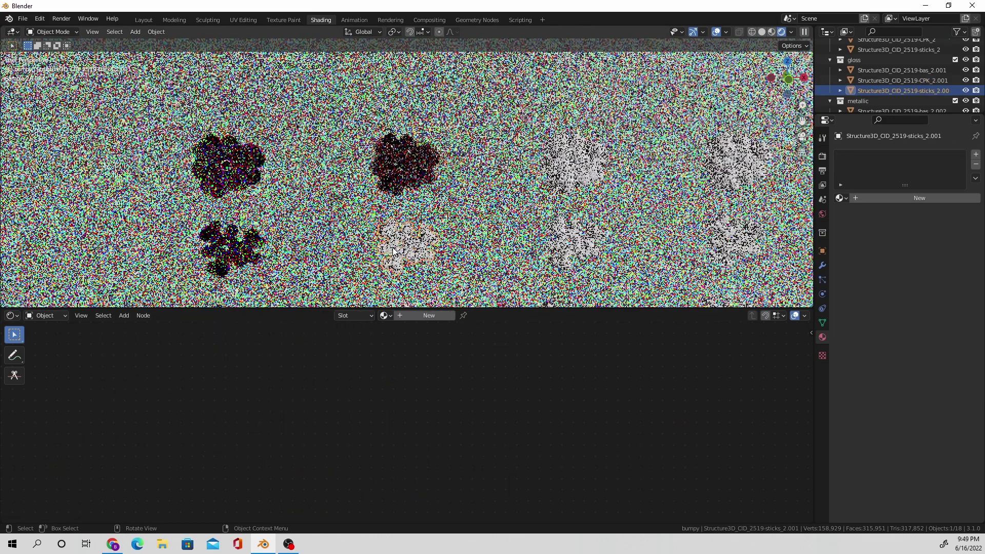
pyautogui.click(390, 316)
pyautogui.click(408, 339)
pyautogui.click(390, 314)
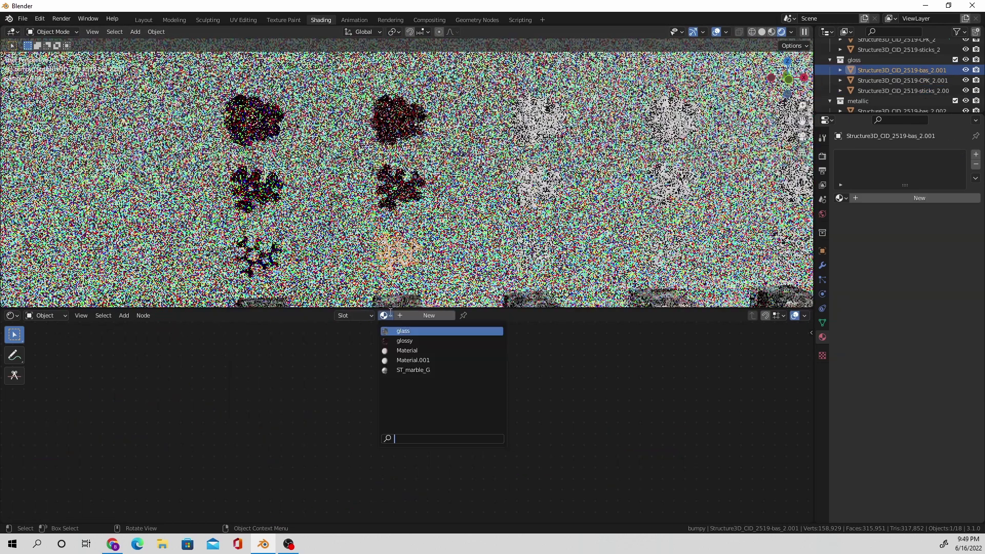
pyautogui.click(405, 341)
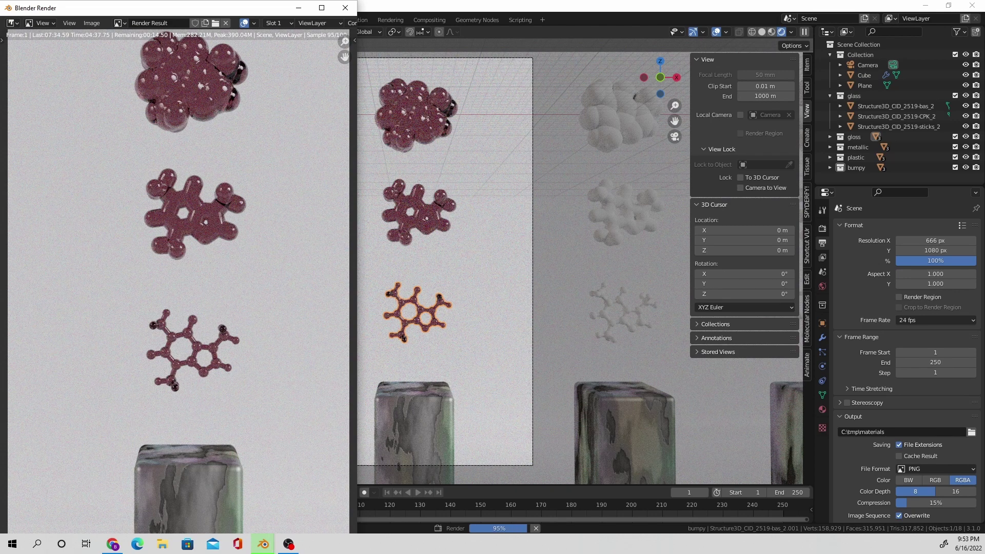
pyautogui.hotkey('shift', 'alt', 's')
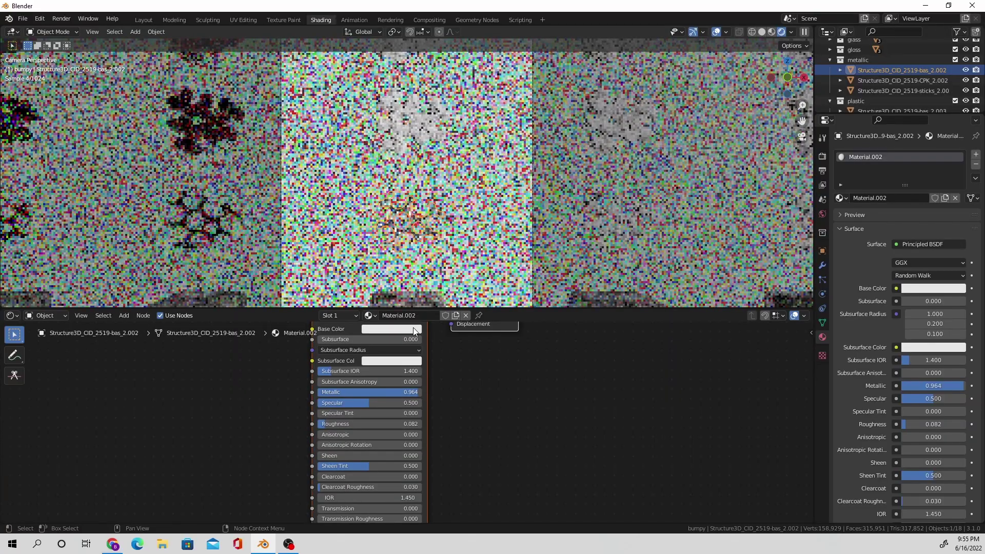
# - Give the metallic column's ball-and-stick molecule a dusty pink base color with value 0.551 and set its roughness to 0.059
pyautogui.click(413, 330)
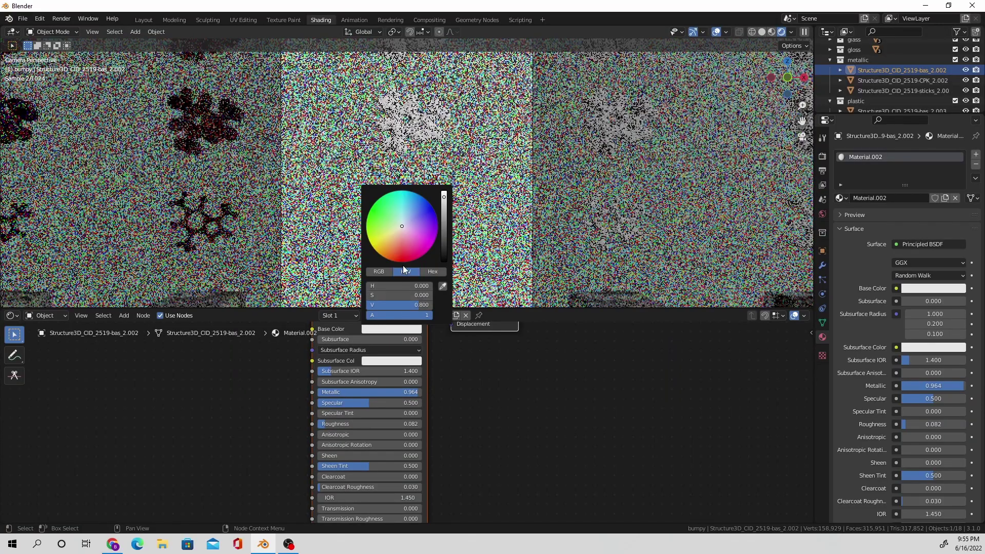
pyautogui.click(400, 227)
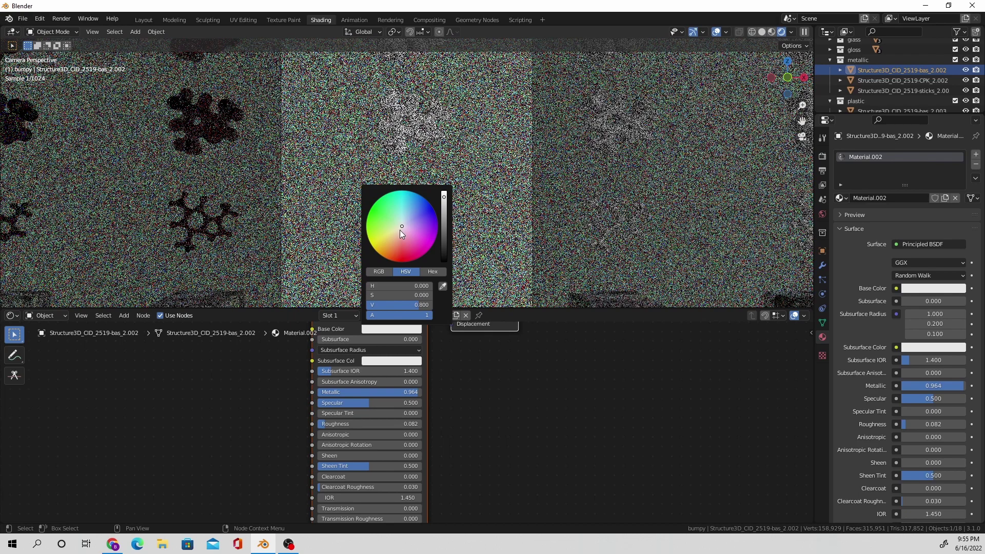
pyautogui.click(402, 232)
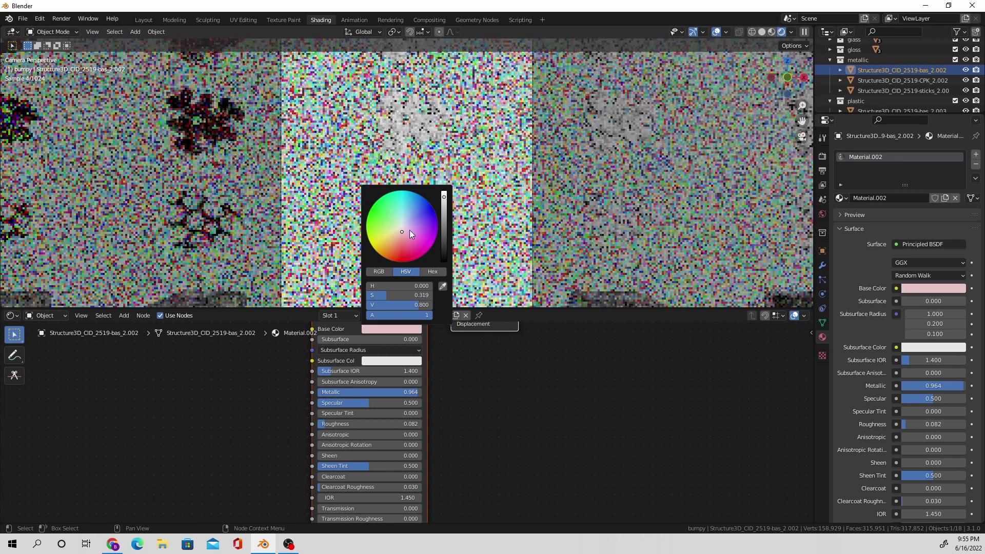
pyautogui.click(446, 209)
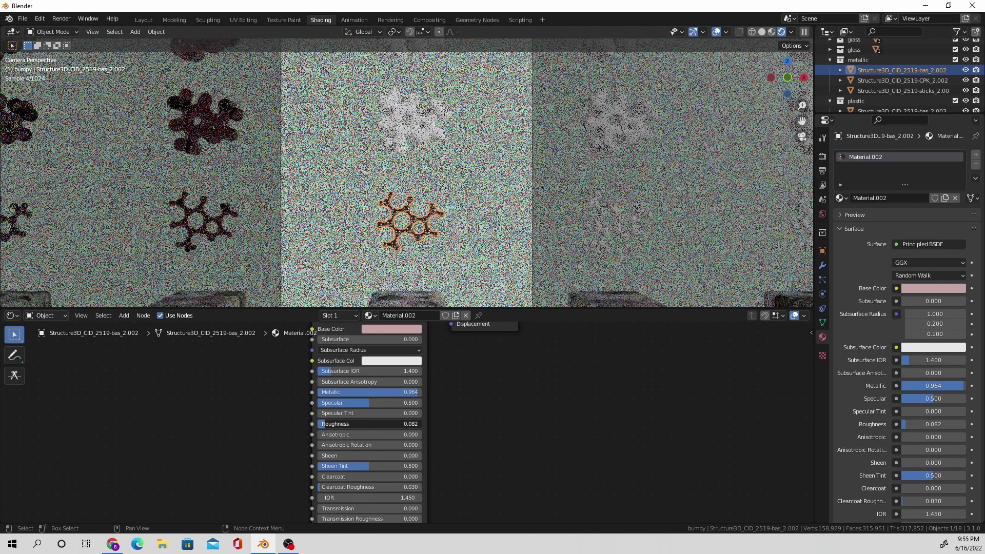
pyautogui.moveTo(370, 423); pyautogui.dragTo(358, 424)
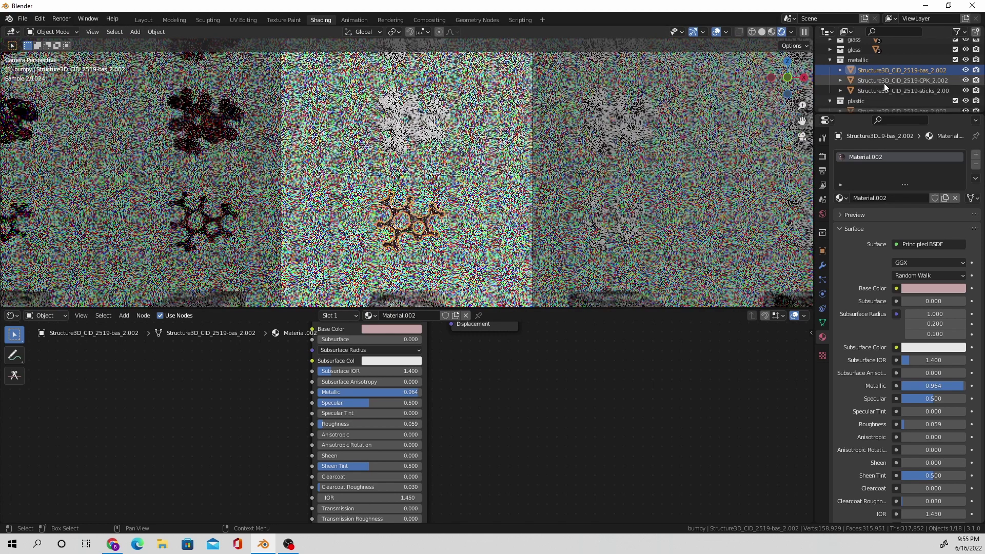
# - Rename the material of the metallic column's ball-and-stick molecule to metallic
pyautogui.click(884, 83)
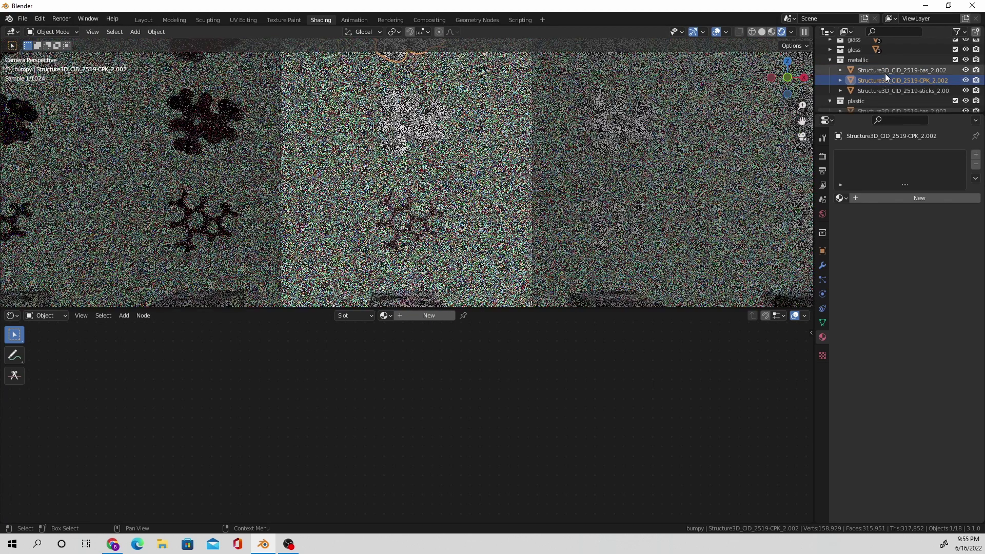
pyautogui.click(885, 73)
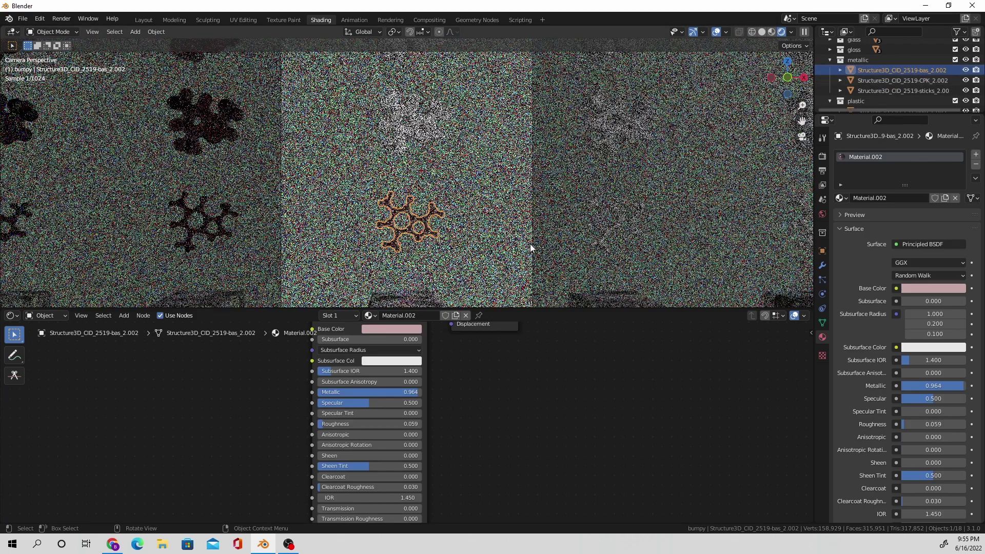
pyautogui.doubleClick(391, 315)
pyautogui.write('metal')
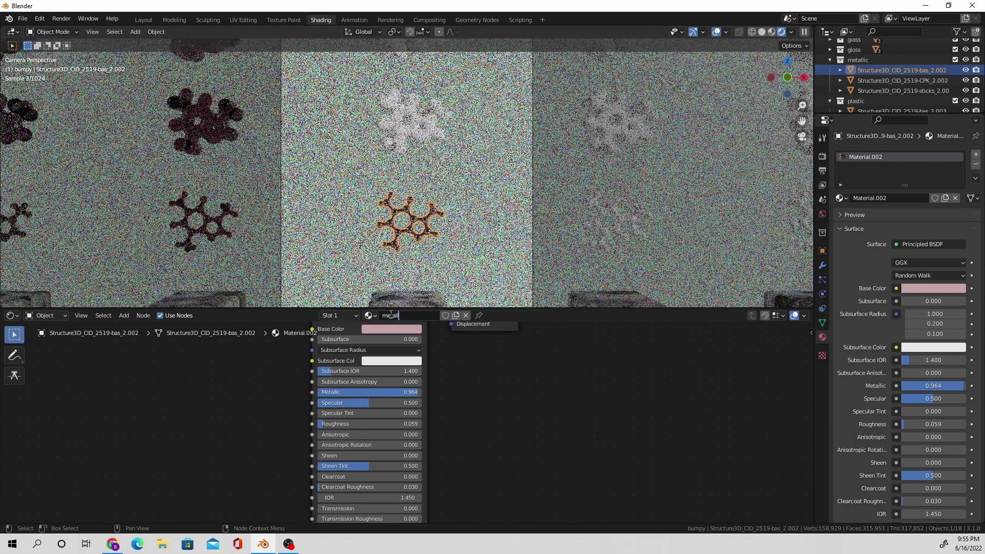
pyautogui.write('lic')
pyautogui.press('Return')
# - Assign the metallic material to the CPK and sticks molecules in the metallic collection
pyautogui.click(886, 81)
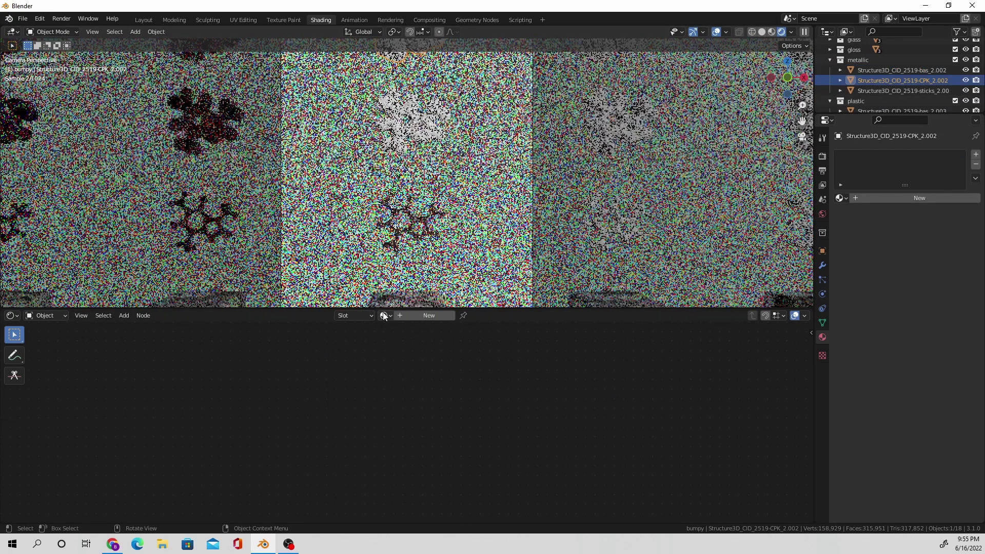
pyautogui.click(384, 315)
pyautogui.click(405, 367)
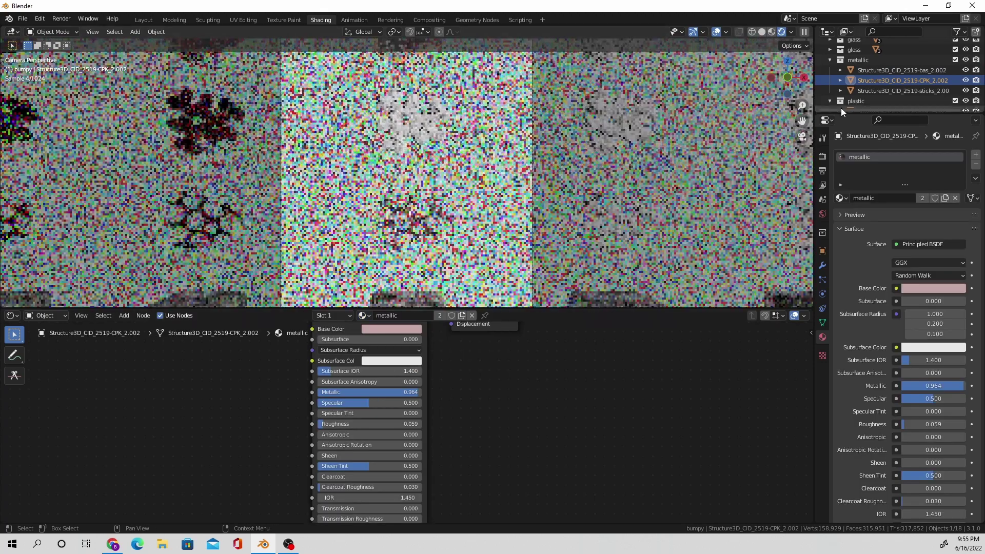
pyautogui.click(883, 93)
pyautogui.click(384, 316)
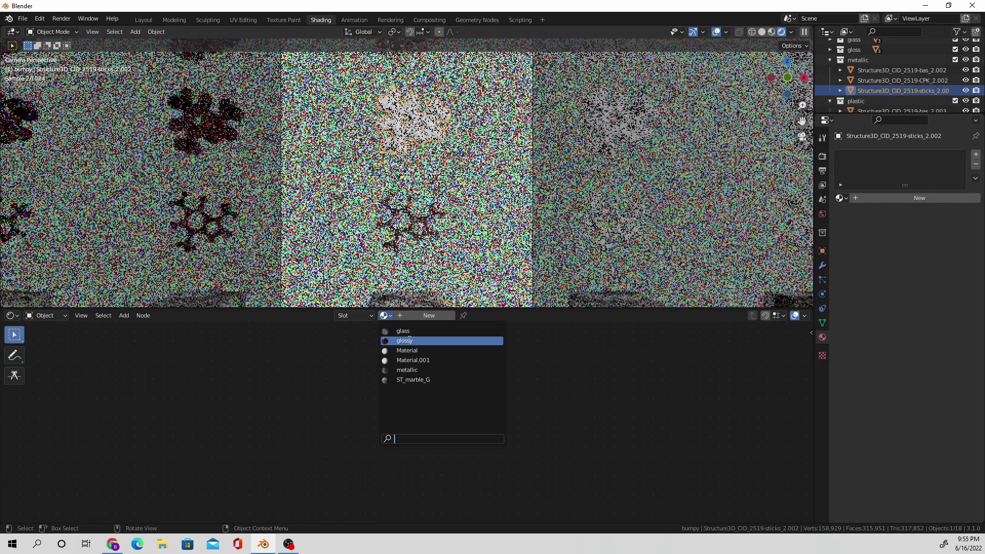
pyautogui.click(417, 369)
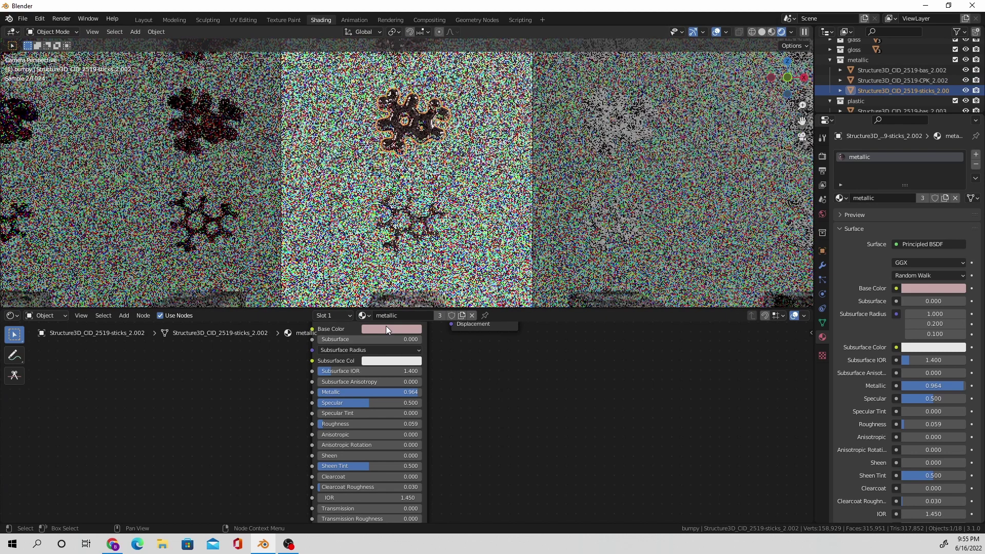
# - Try pale green and yellow base colors on the metallic material and settle on a golden tan
pyautogui.click(387, 328)
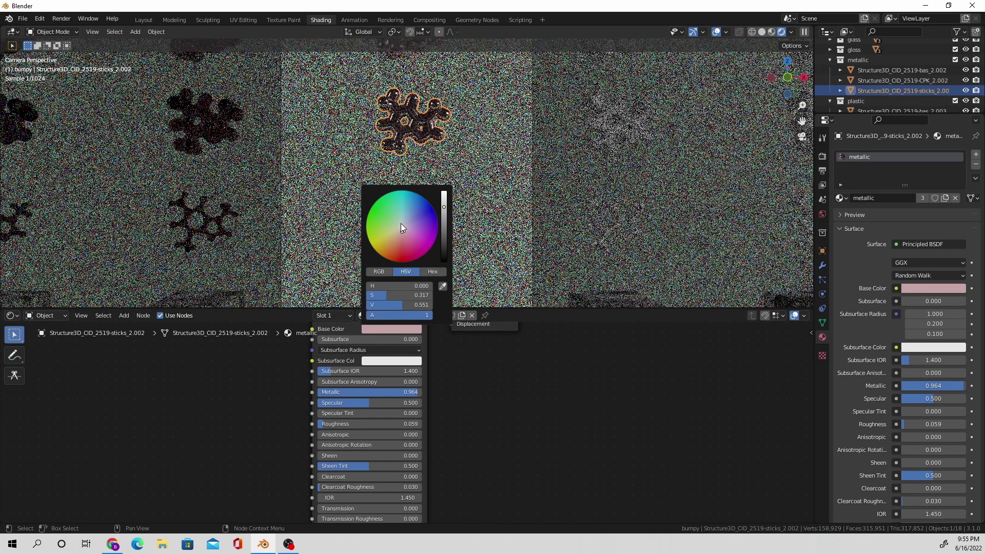
pyautogui.click(401, 223)
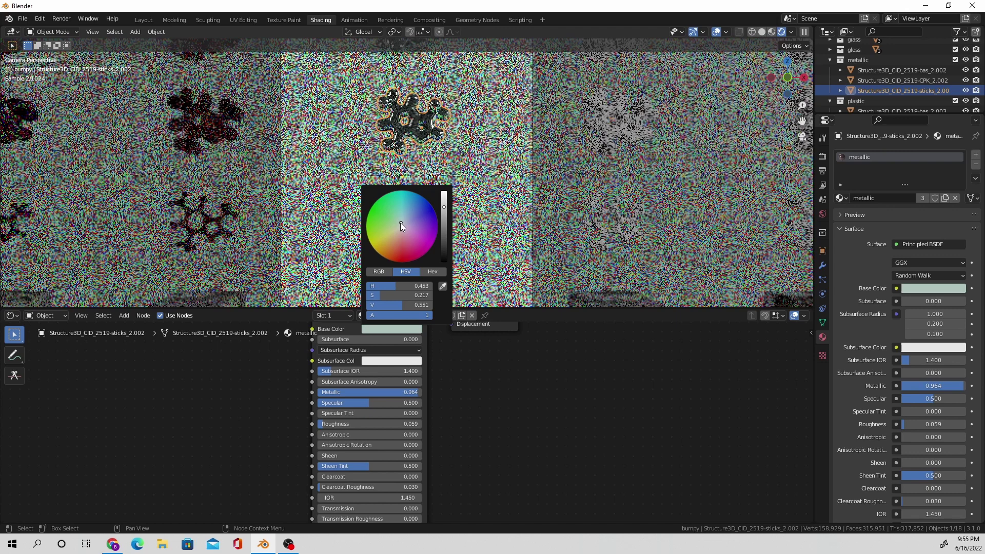
pyautogui.click(399, 224)
pyautogui.click(387, 237)
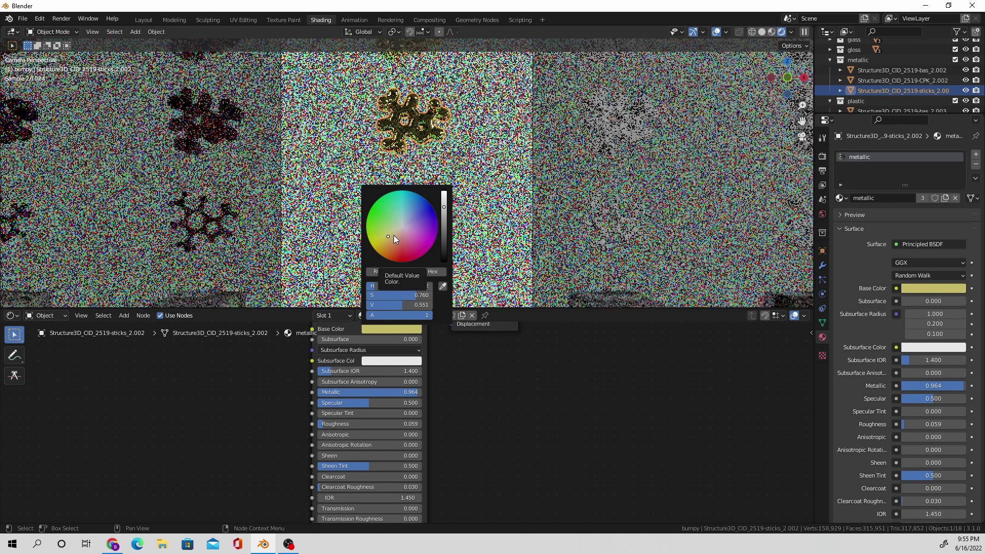
pyautogui.click(390, 239)
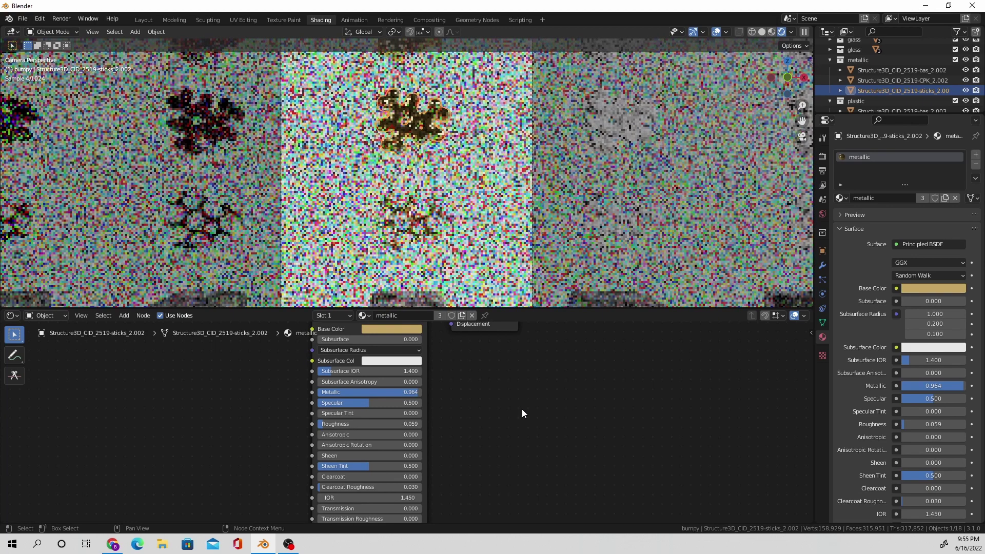
# - Render a still image of the metallic column framed by the camera
pyautogui.click(465, 242)
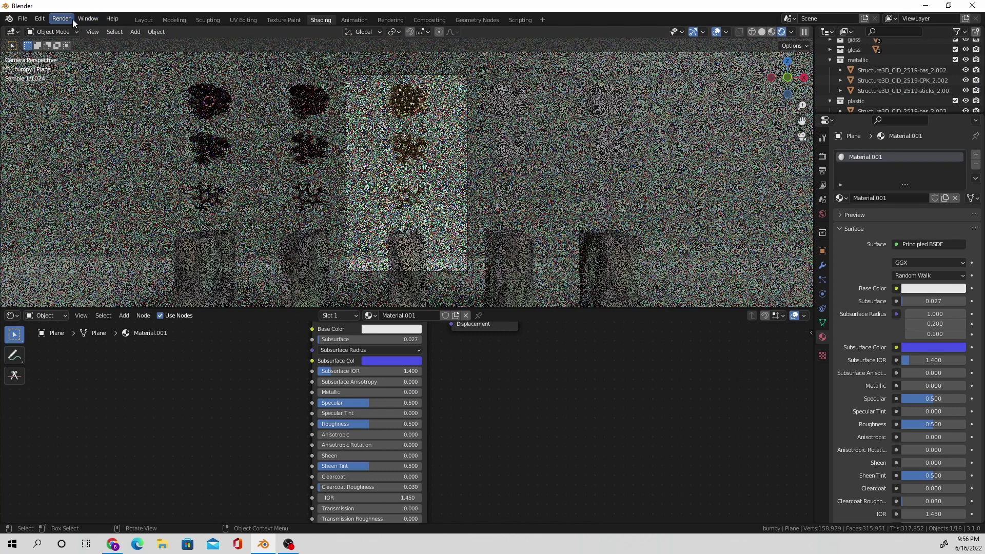
pyautogui.click(61, 18)
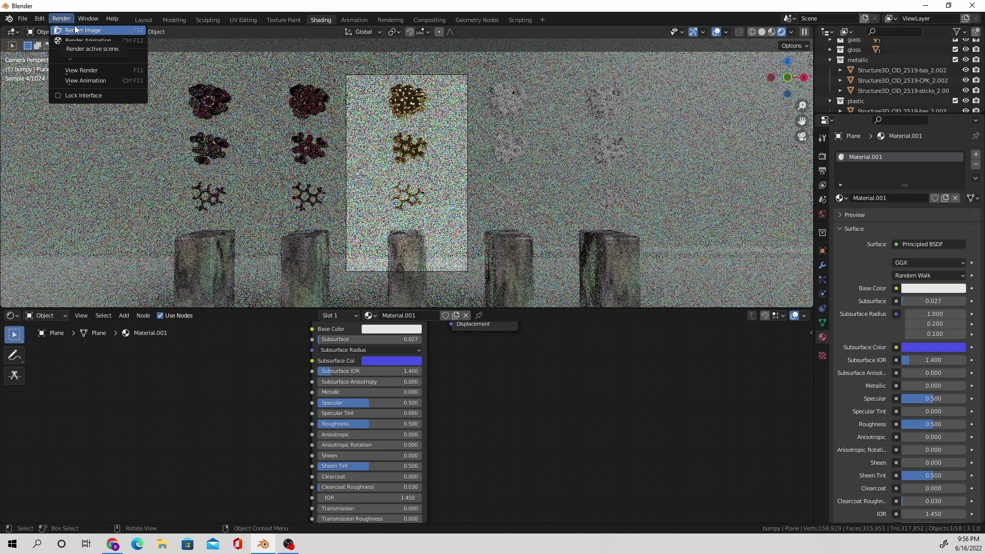
pyautogui.click(76, 30)
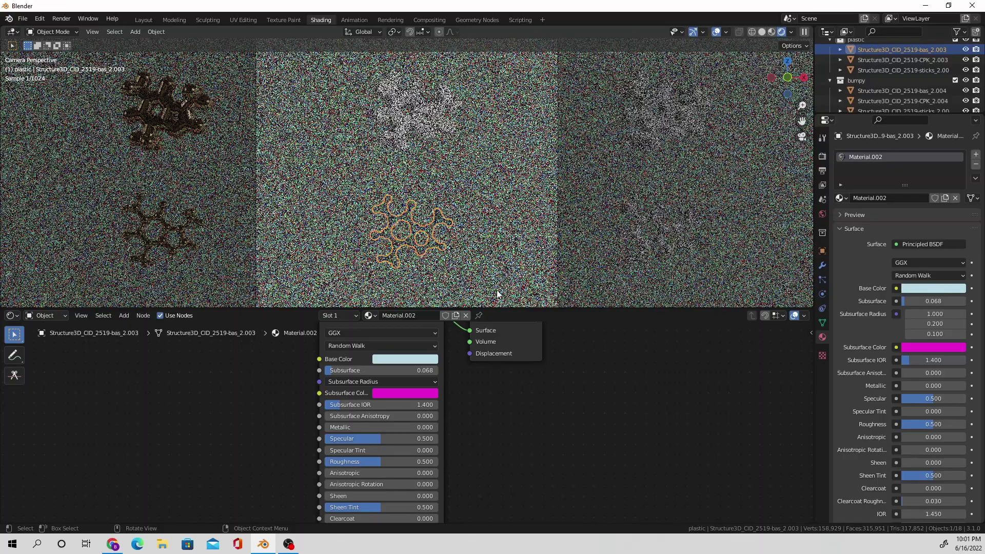
# - Rename the plastic column's ball-and-stick material to plastic and set its roughness to 0.041
pyautogui.click(425, 314)
pyautogui.write('Plastic')
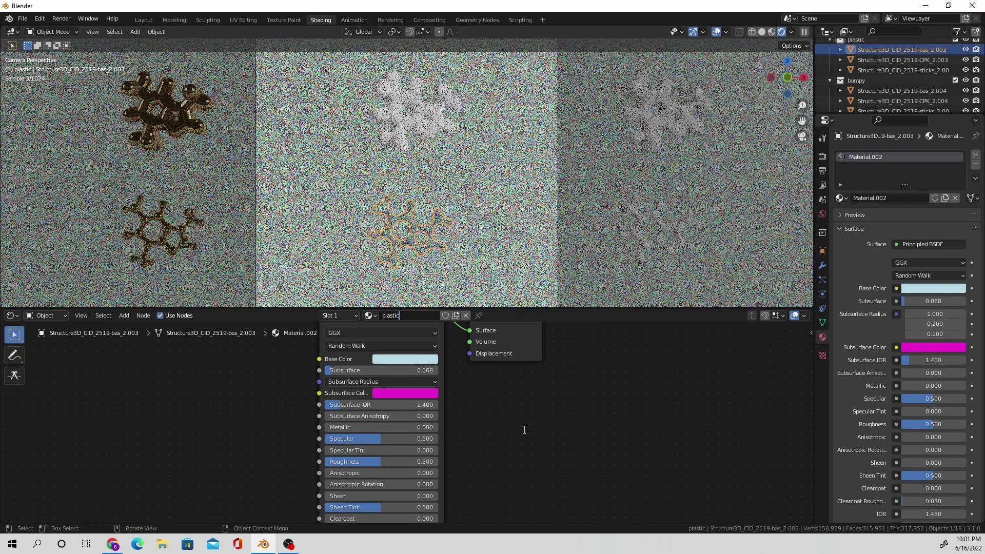
pyautogui.press('Return')
pyautogui.moveTo(389, 462); pyautogui.dragTo(337, 462)
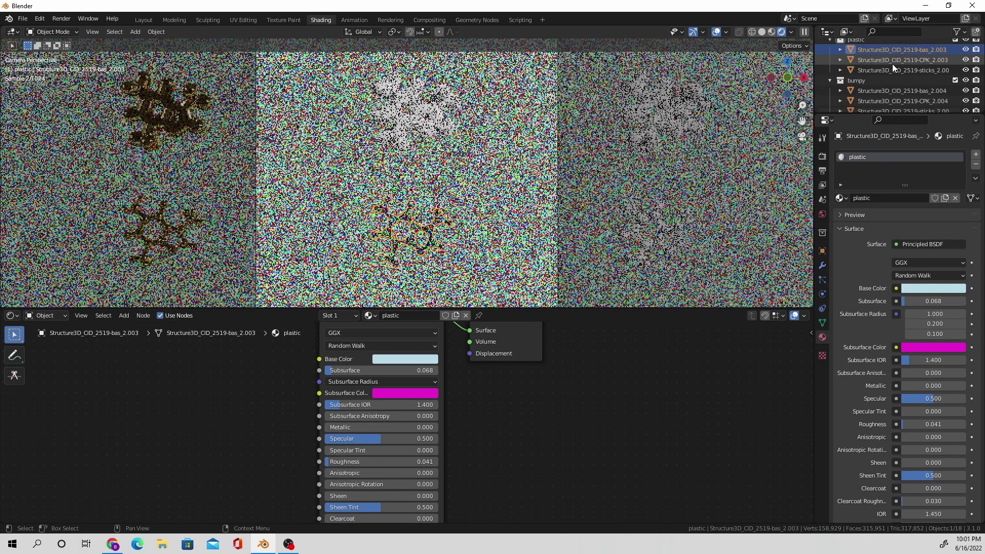
# - Assign the plastic material to the sticks and CPK molecules in the plastic collection and render the image
pyautogui.click(893, 69)
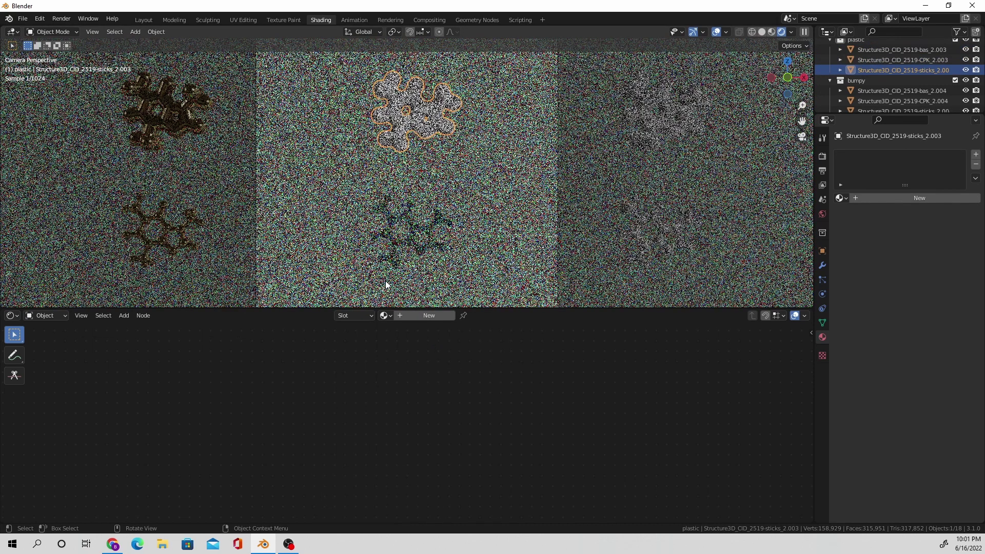
pyautogui.click(384, 315)
pyautogui.click(405, 379)
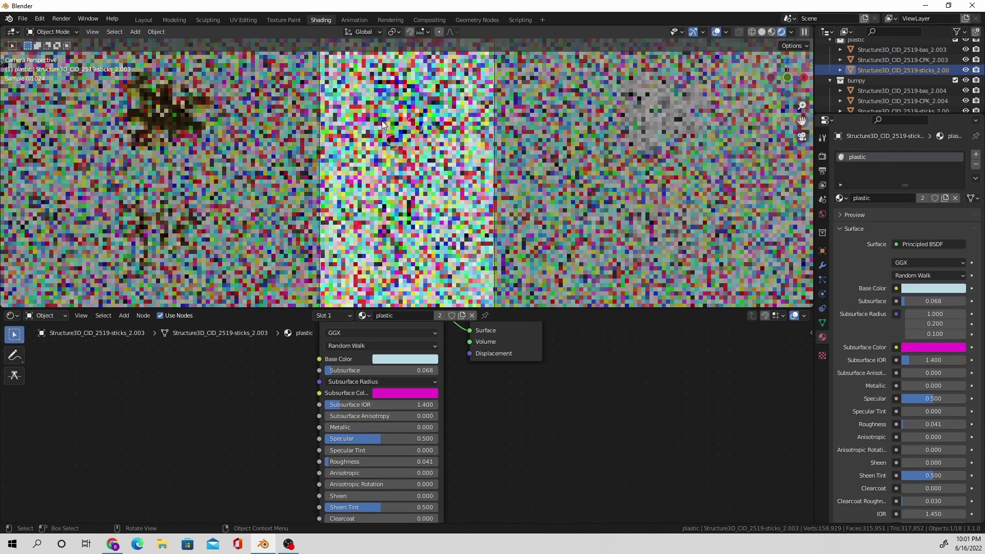
pyautogui.click(406, 114)
pyautogui.click(383, 316)
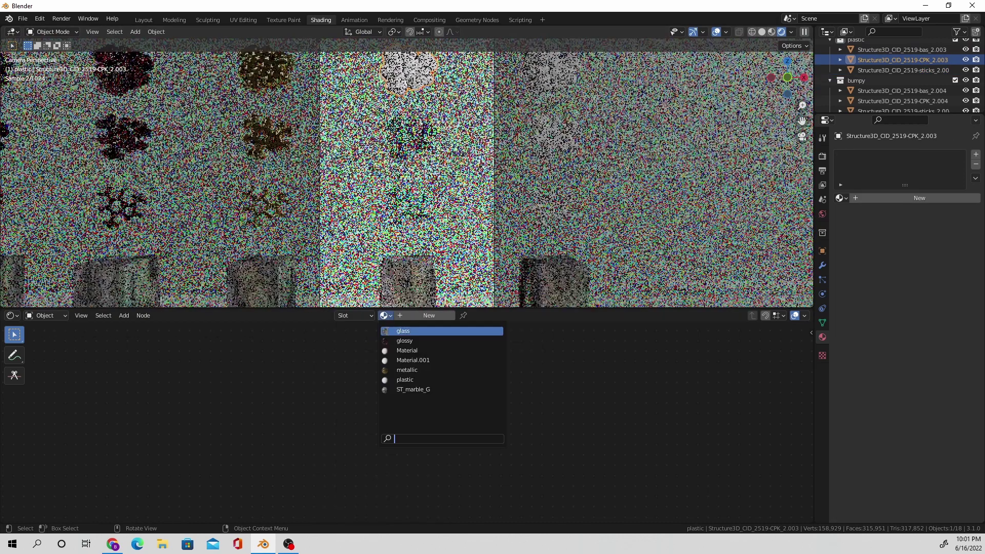
pyautogui.click(402, 379)
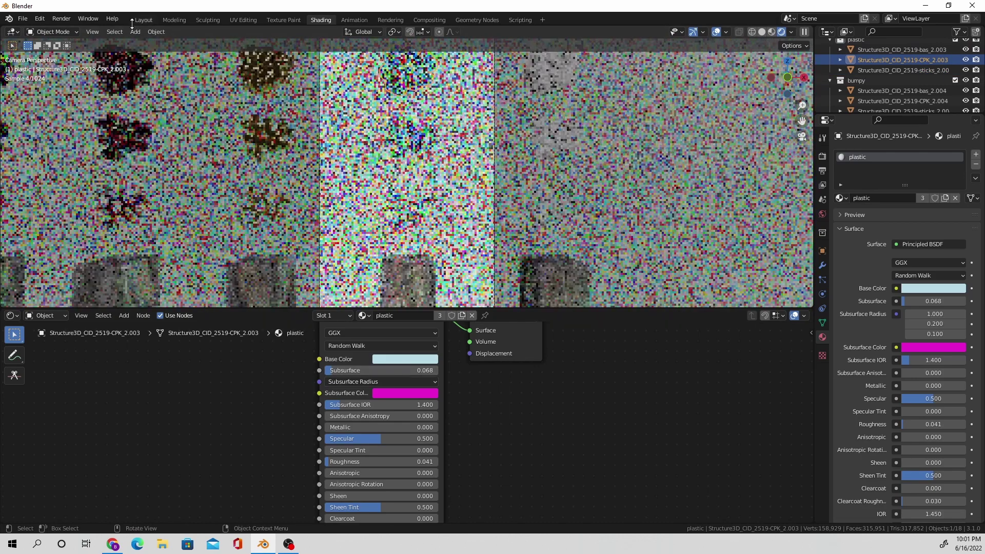
pyautogui.click(61, 19)
pyautogui.click(78, 30)
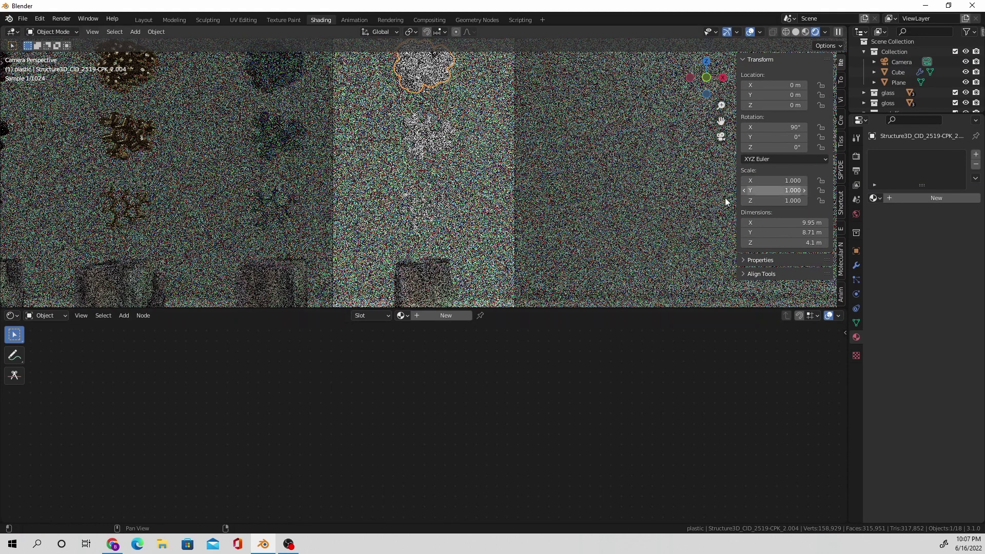
# - Create a new material on the CPK molecule in the last column and add a Noise Texture node to it
pyautogui.click(404, 316)
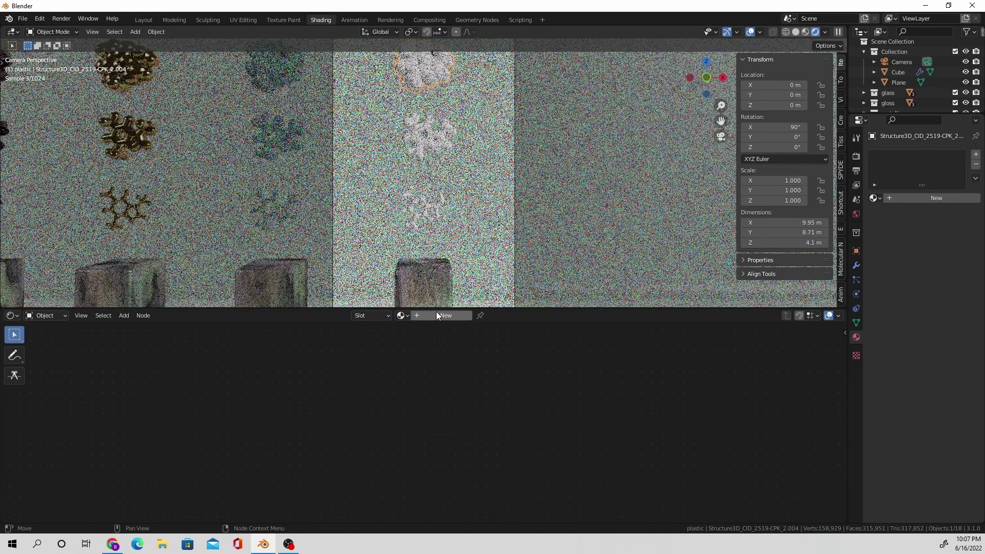
pyautogui.click(439, 314)
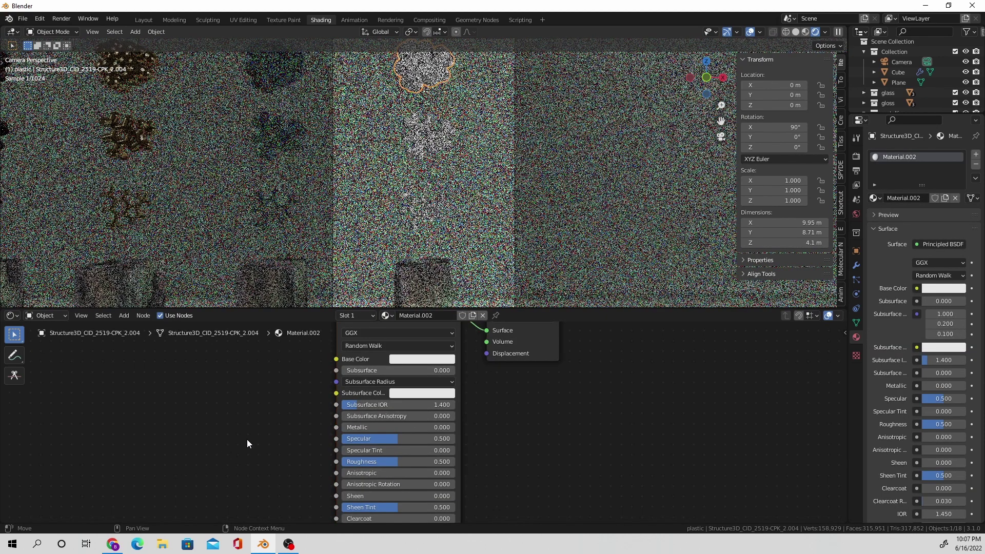
pyautogui.hotkey('shift', 'a')
pyautogui.click(214, 414)
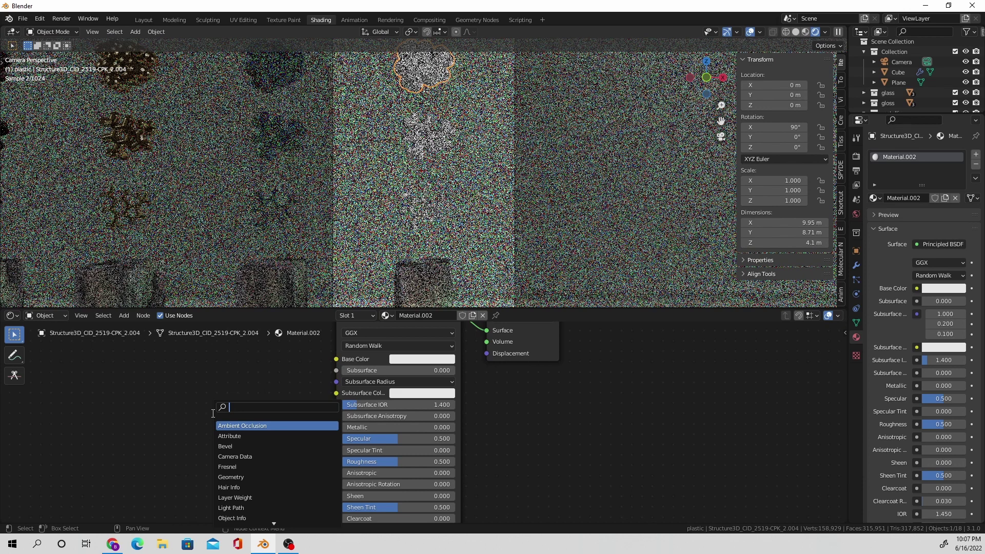
pyautogui.write('noise')
pyautogui.click(256, 436)
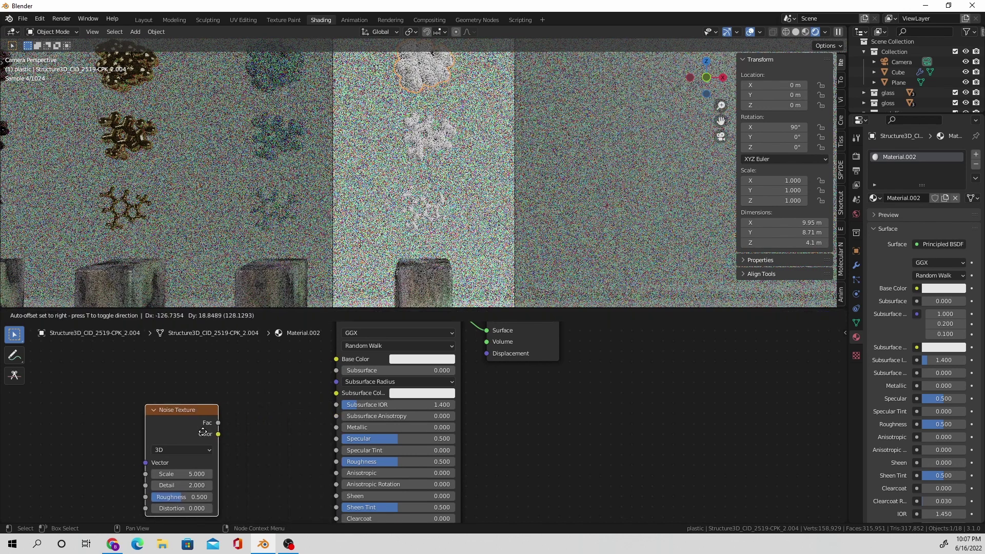
pyautogui.click(202, 432)
# - Add a ColorRamp node between the Noise Texture and the Principled BSDF
pyautogui.hotkey('shift', 'a')
pyautogui.click(177, 415)
pyautogui.write('col')
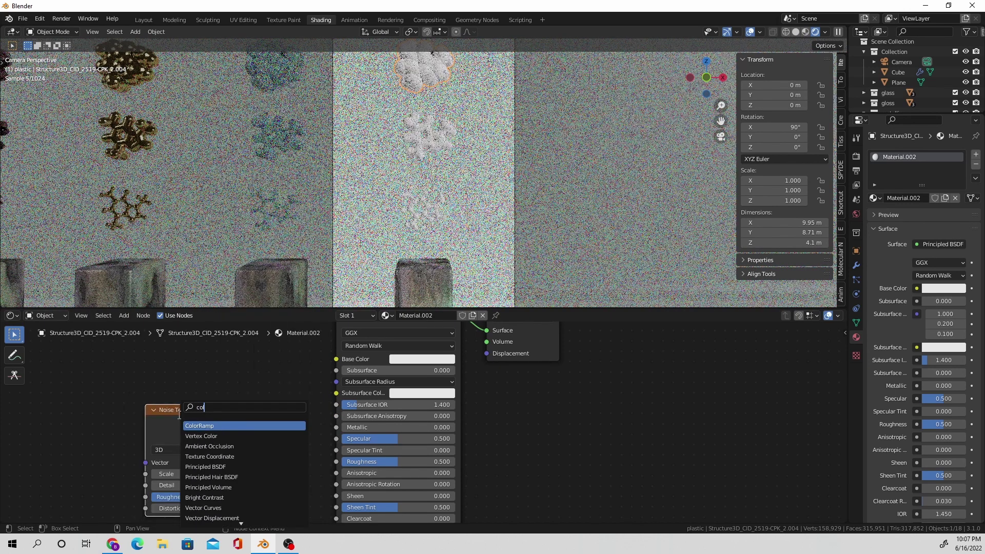
pyautogui.write('or')
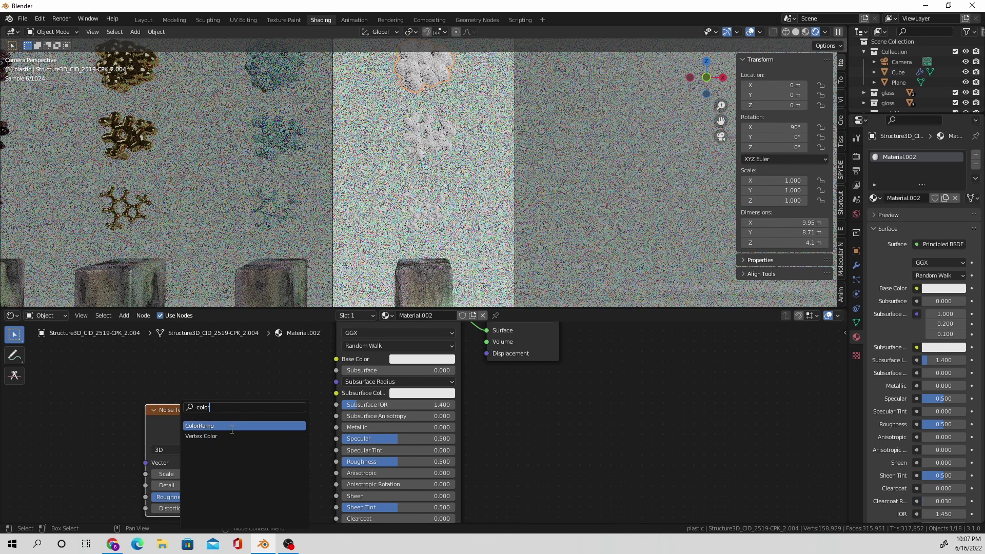
pyautogui.press('Return')
pyautogui.click(68, 408)
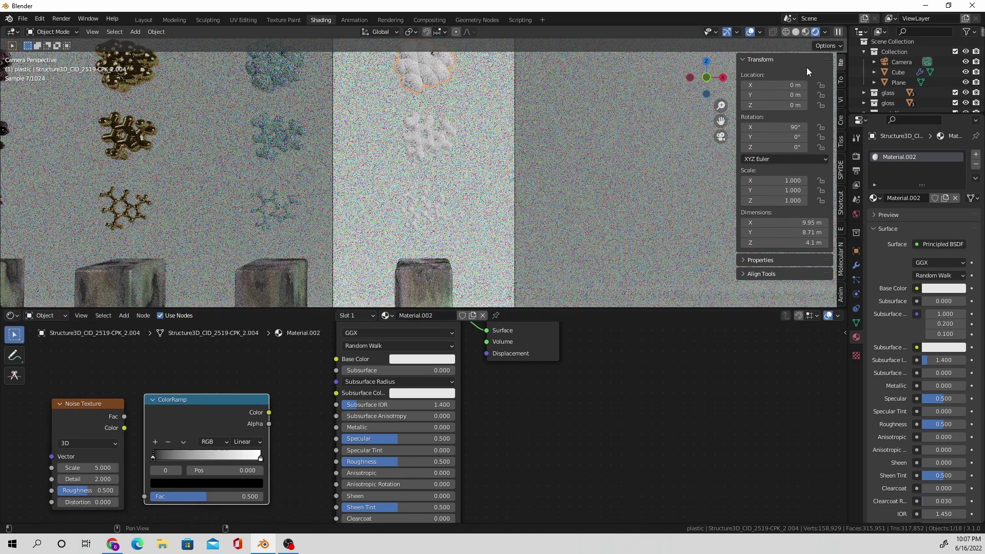
# - In material preview shading, link the noise Fac to the ColorRamp Fac and the ramp's Color to the Base Color
pyautogui.click(809, 31)
pyautogui.moveTo(125, 416)
pyautogui.mouseDown()
pyautogui.moveTo(152, 445)
pyautogui.moveTo(143, 500)
pyautogui.mouseUp()
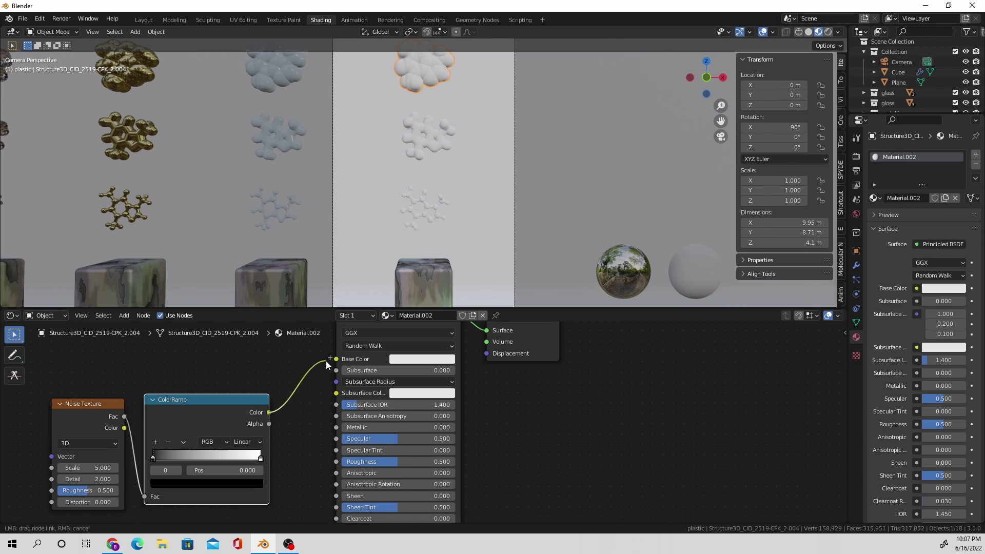
pyautogui.moveTo(326, 362); pyautogui.dragTo(330, 359)
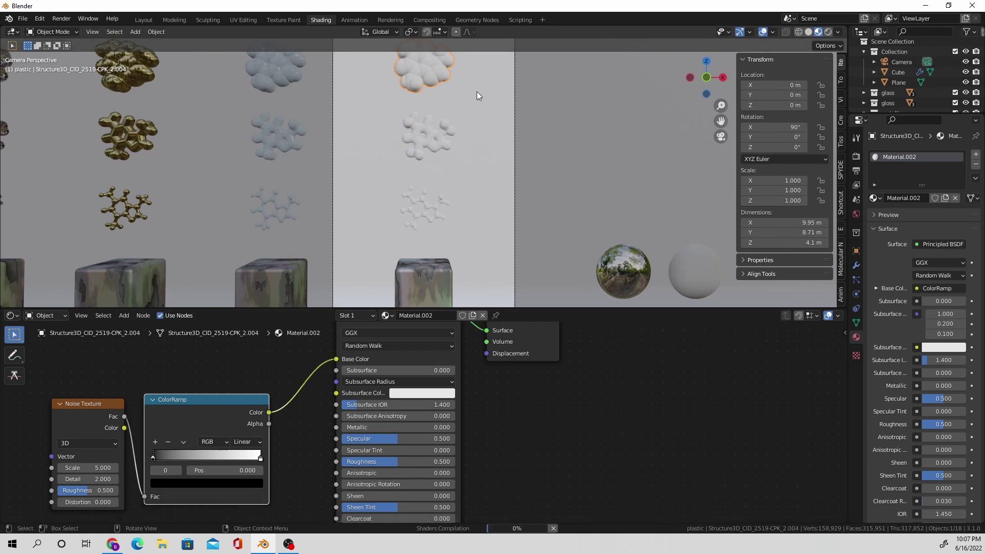
# - Set the noise scale to 89.1 and move the ColorRamp's black stop to position 0.241
pyautogui.scroll(4, 471, 77)
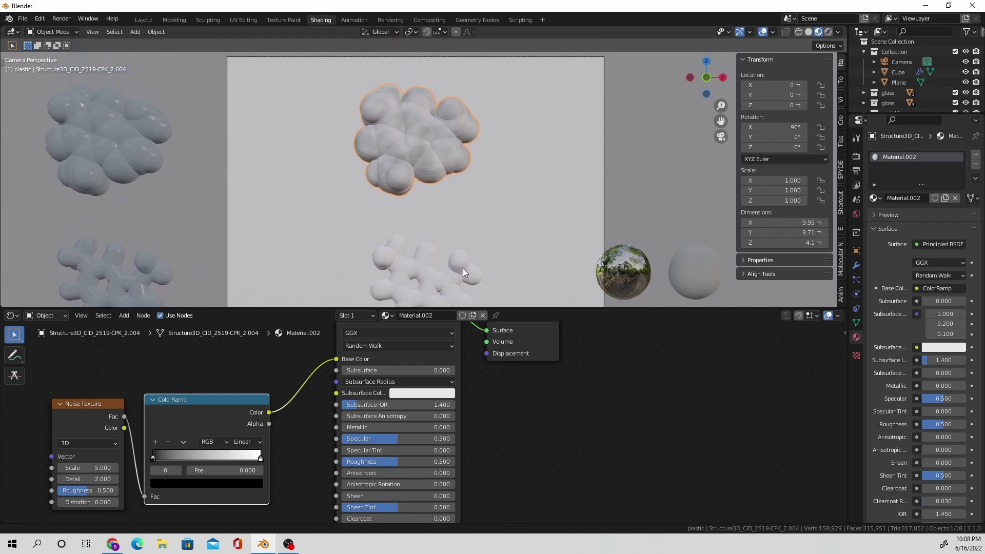
pyautogui.scroll(3, 452, 129)
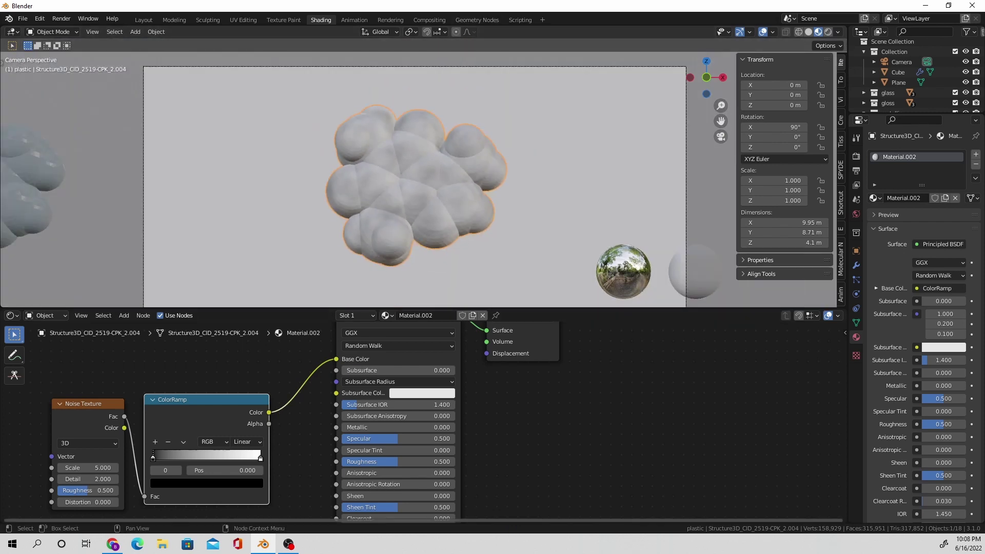
pyautogui.moveTo(86, 467); pyautogui.dragTo(210, 467)
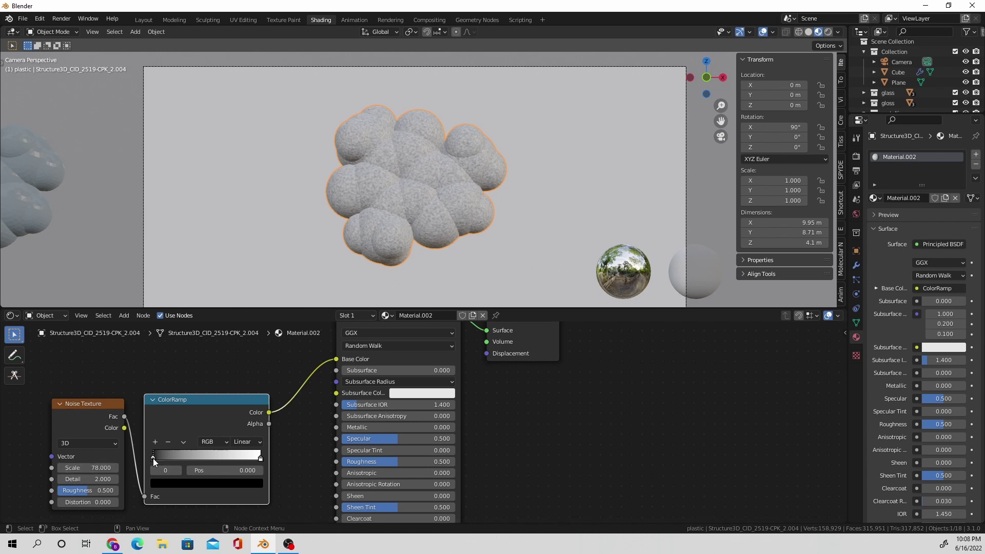
pyautogui.moveTo(153, 458); pyautogui.dragTo(179, 460)
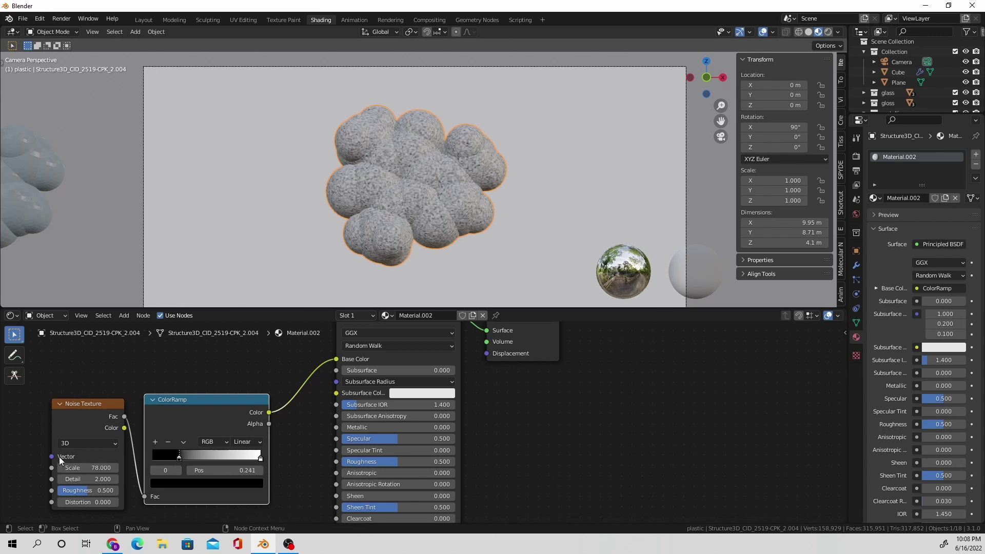
pyautogui.moveTo(67, 468); pyautogui.dragTo(88, 467)
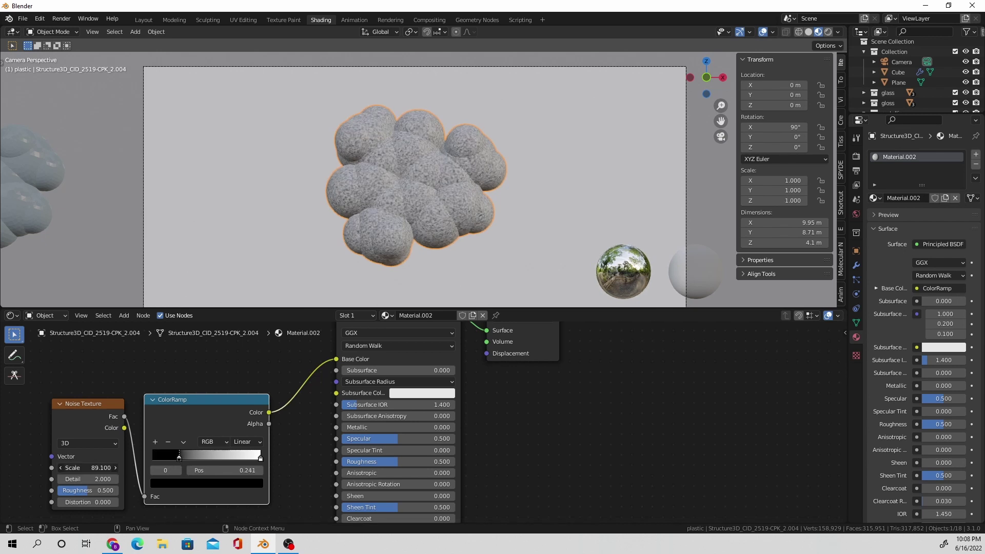
# - Link the ColorRamp's Color output to the Principled BSDF's Roughness as well
pyautogui.scroll(-2, 521, 476)
pyautogui.moveTo(520, 475); pyautogui.dragTo(437, 439, button='middle')
pyautogui.moveTo(252, 382); pyautogui.dragTo(269, 385)
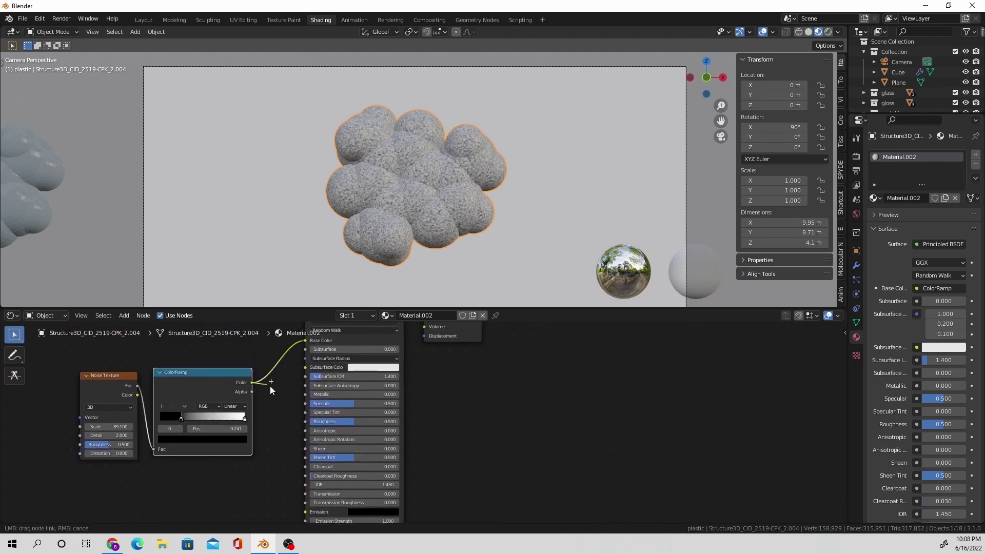
pyautogui.moveTo(305, 422); pyautogui.dragTo(305, 423)
# - Add a Bump node, feeding its Height from the ColorRamp's Color and linking its Normal output to the Principled BSDF's Normal
pyautogui.hotkey('shift', 'a')
pyautogui.click(225, 404)
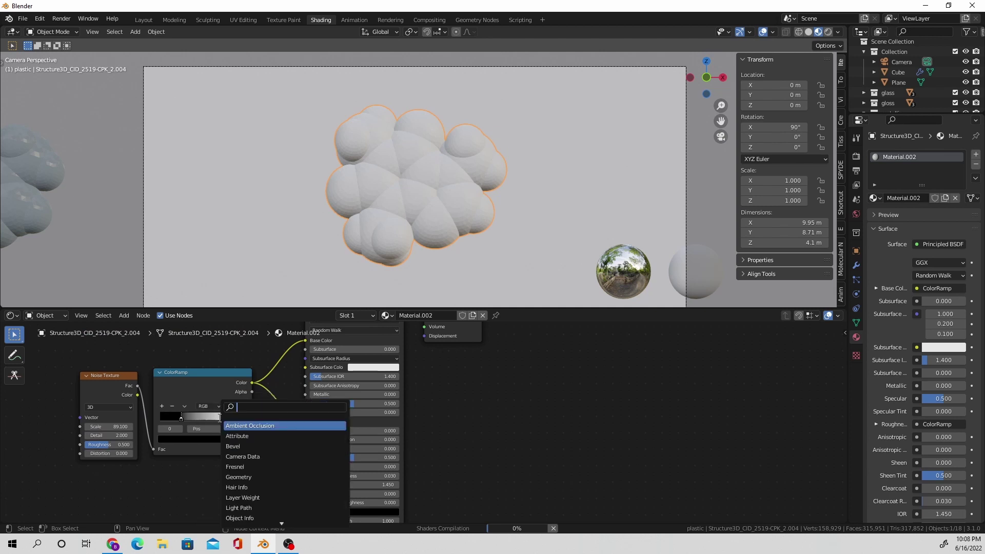
pyautogui.write('bump')
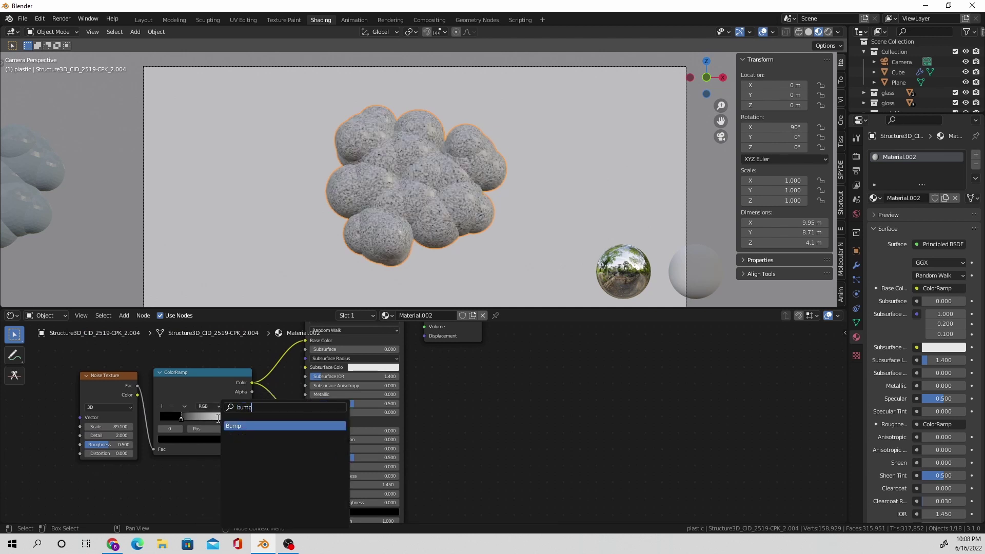
pyautogui.press('Return')
pyautogui.click(270, 450)
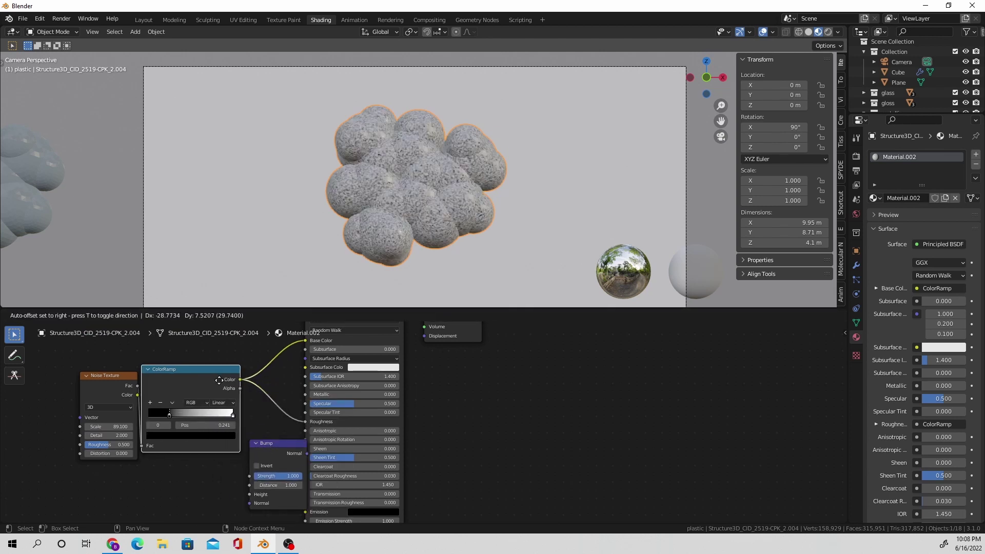
pyautogui.moveTo(116, 387); pyautogui.dragTo(77, 382)
pyautogui.moveTo(203, 378); pyautogui.dragTo(259, 497)
pyautogui.moveTo(295, 455); pyautogui.dragTo(300, 482)
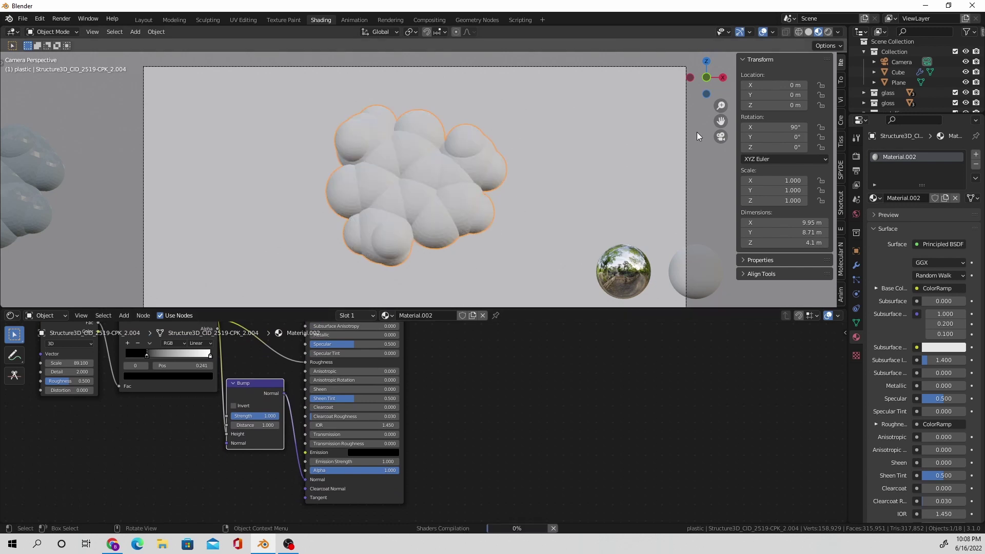
# - Switch the viewport to rendered shading and set the Bump node's strength to 0.3
pyautogui.click(826, 33)
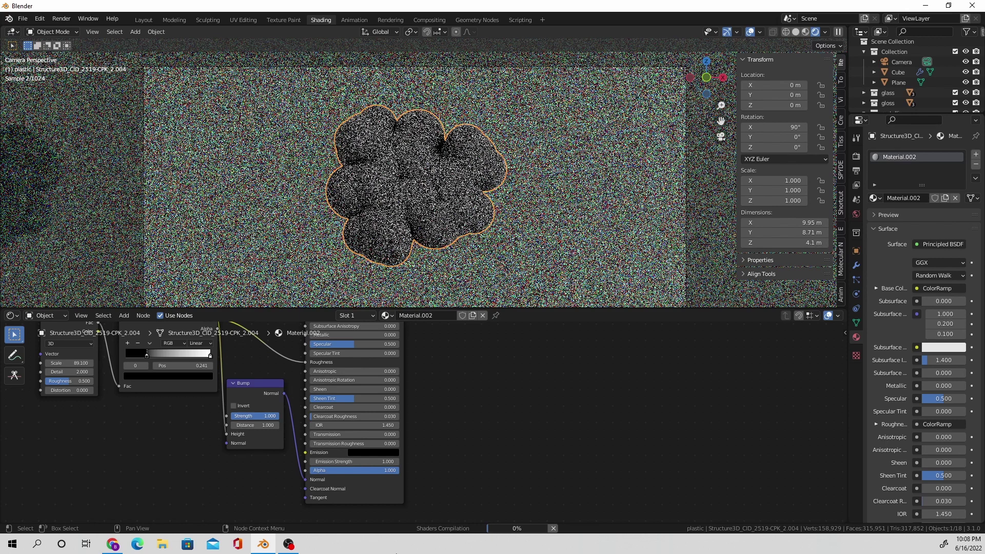
pyautogui.moveTo(292, 546)
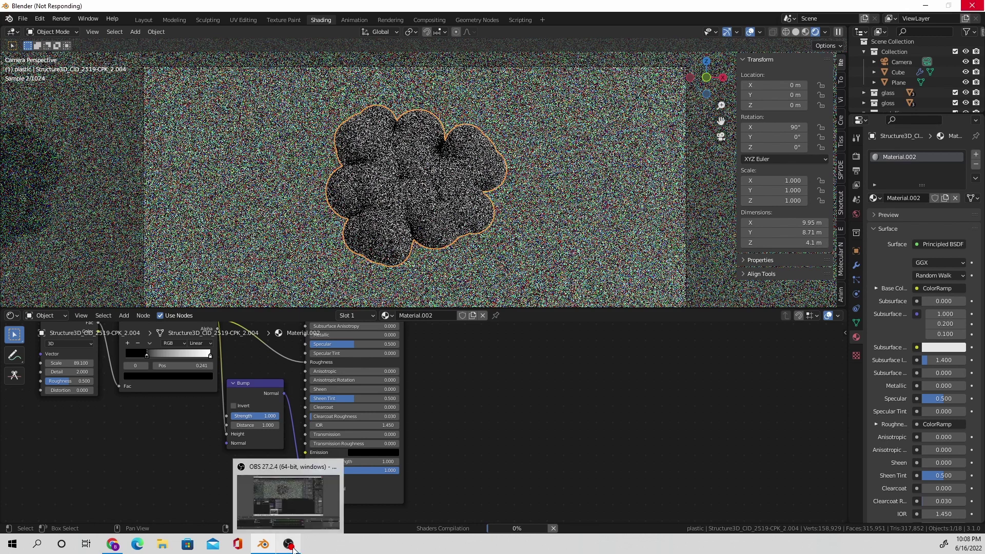
pyautogui.moveTo(281, 416); pyautogui.dragTo(279, 415)
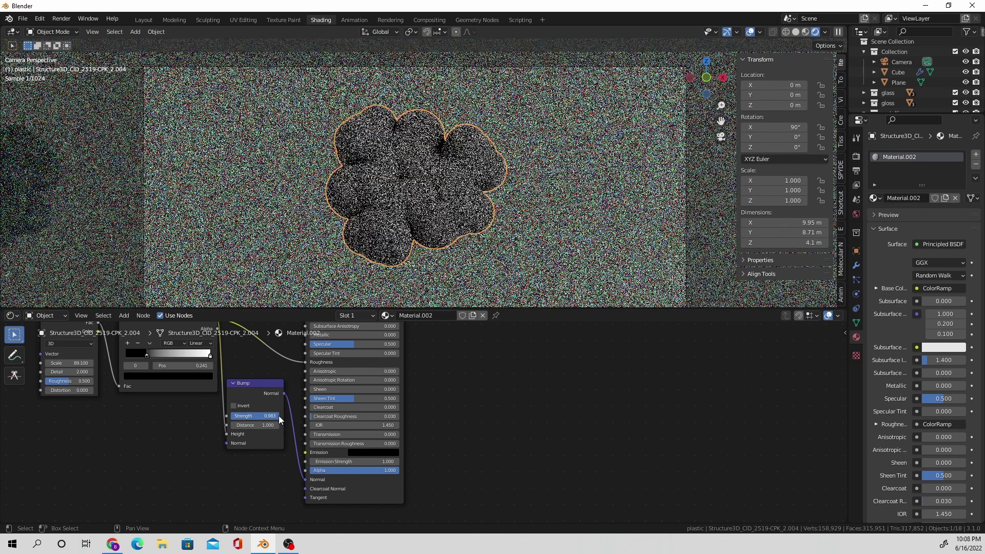
pyautogui.click(241, 416)
pyautogui.press('BackSpace')
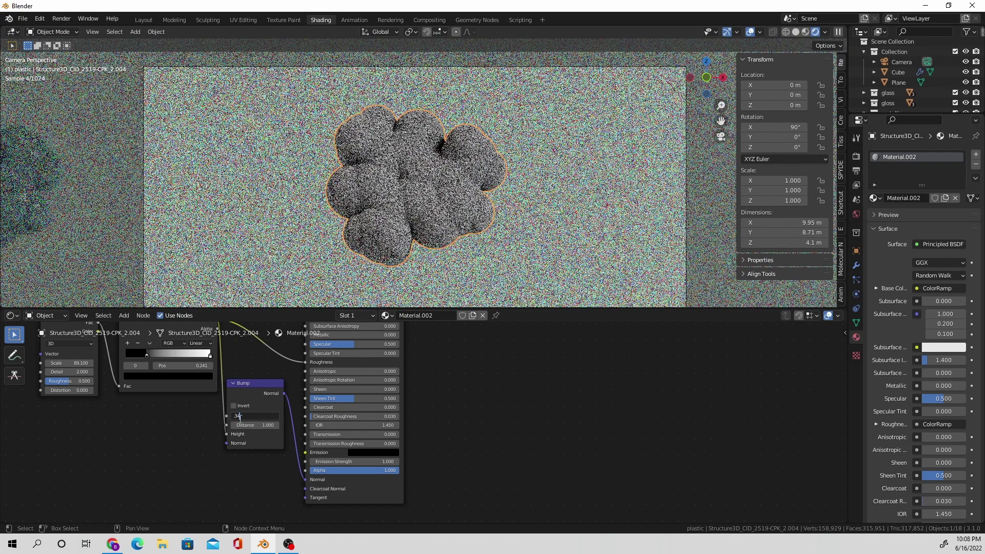
pyautogui.write('.3')
pyautogui.press('Return')
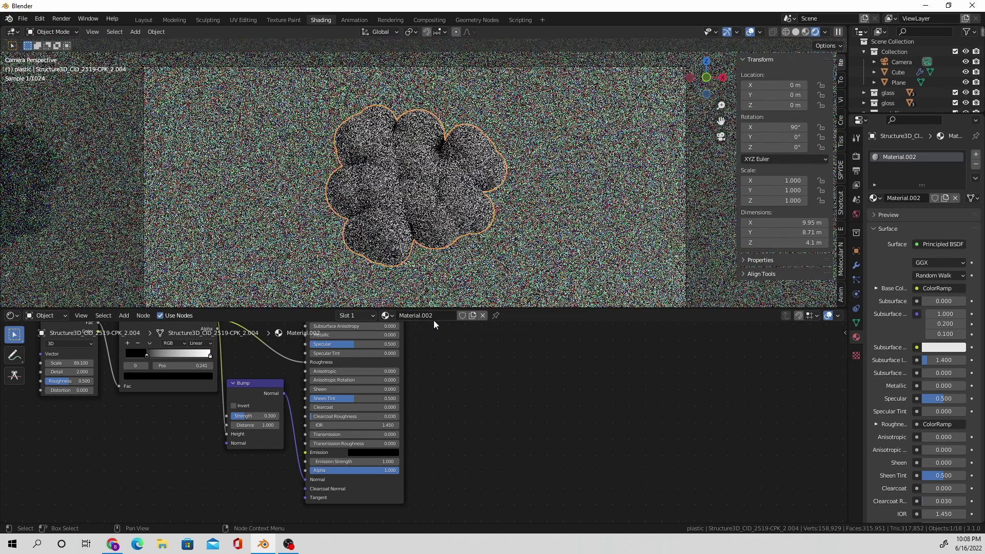
# - Rename the CPK molecule's new material to bumpy
pyautogui.click(435, 316)
pyautogui.write('bumpy')
pyautogui.press('Return')
# - Disconnect the ColorRamp from the Base Color and set the base color to a muted green, about H 0.259, S 0.536, V 0.295
pyautogui.press('Home')
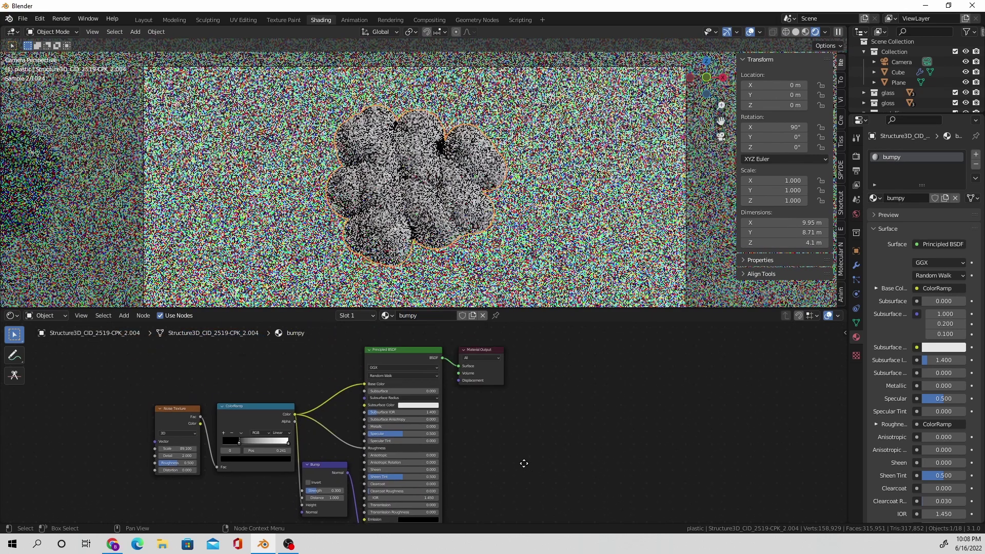
pyautogui.scroll(2, 369, 400)
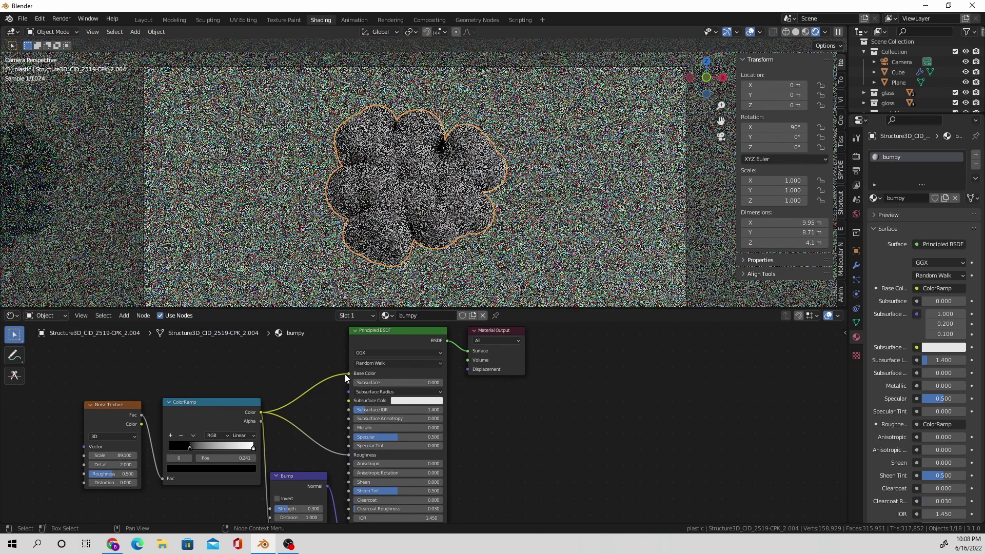
pyautogui.moveTo(347, 374); pyautogui.dragTo(334, 390)
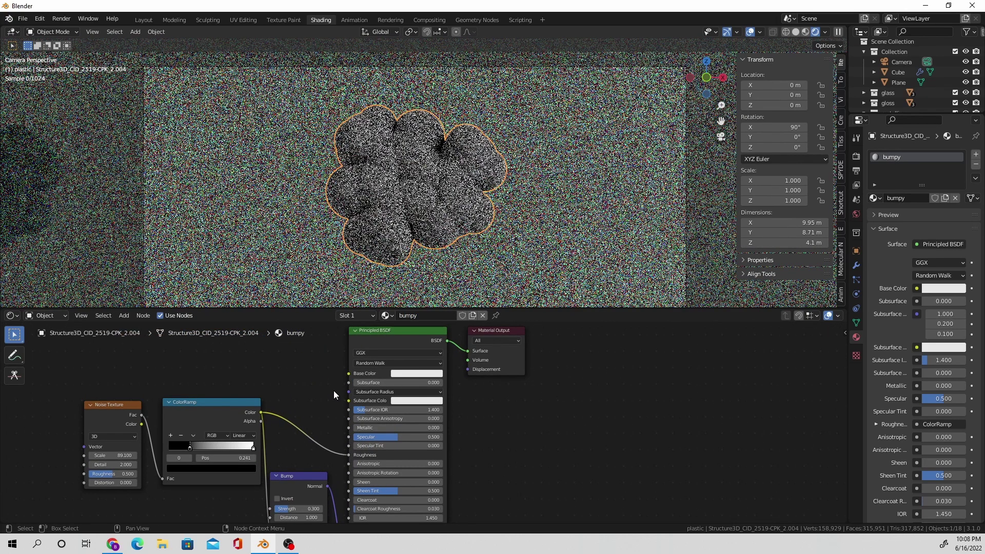
pyautogui.click(407, 374)
pyautogui.click(417, 285)
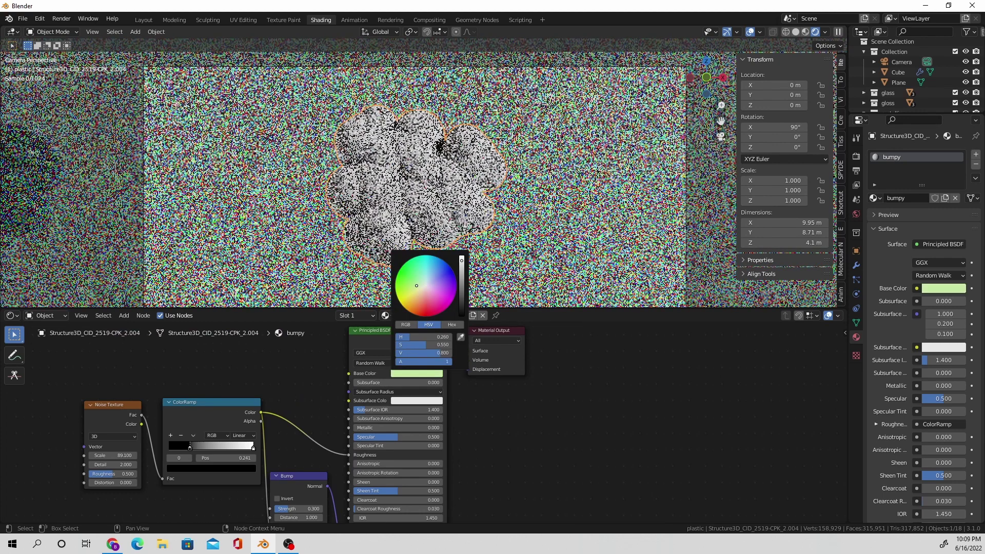
pyautogui.moveTo(460, 275); pyautogui.dragTo(461, 278)
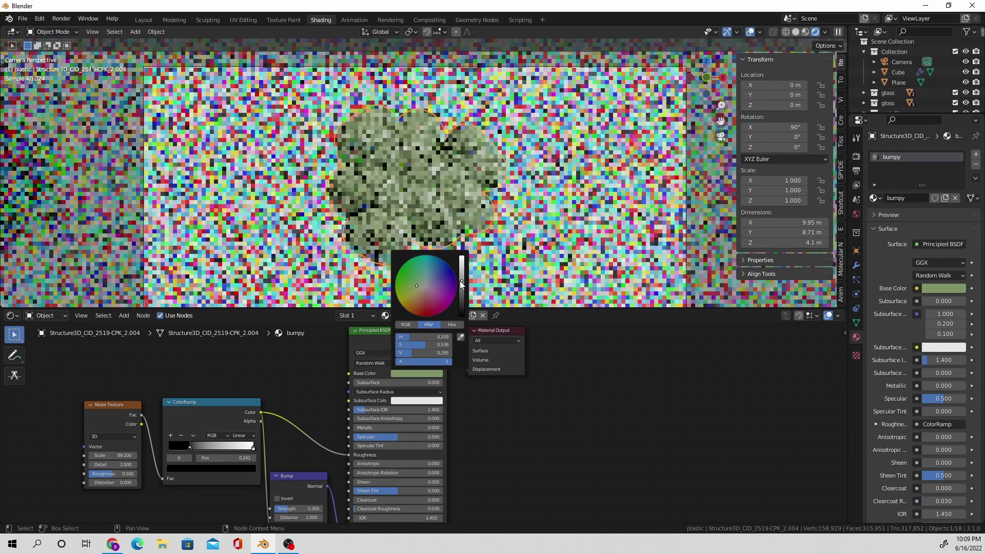
# - Assign the bumpy material to the sticks molecule below the green CPK molecule
pyautogui.scroll(-5, 537, 189)
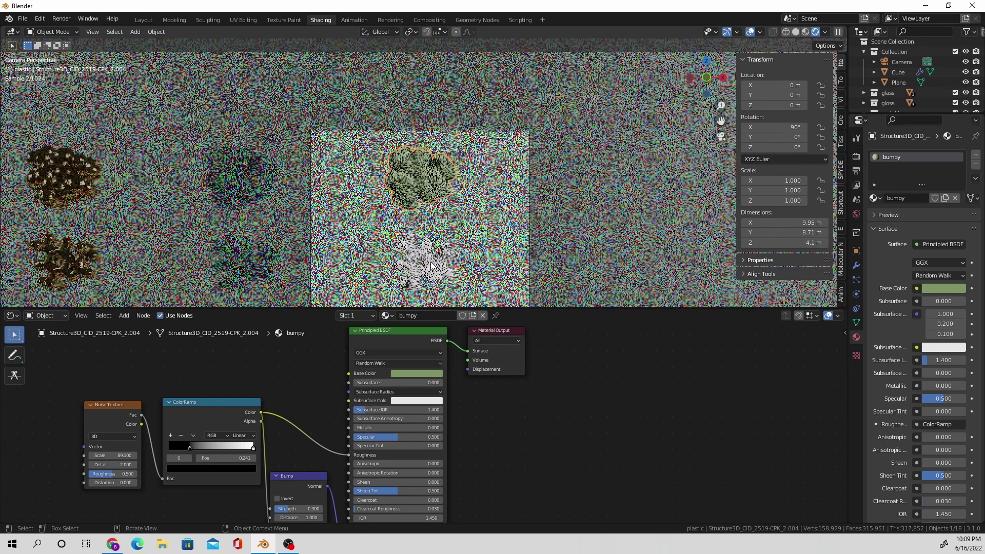
pyautogui.click(469, 269)
pyautogui.keyDown('shift'); pyautogui.moveTo(535, 277); pyautogui.dragTo(526, 171, button='middle'); pyautogui.keyUp('shift')
pyautogui.click(400, 315)
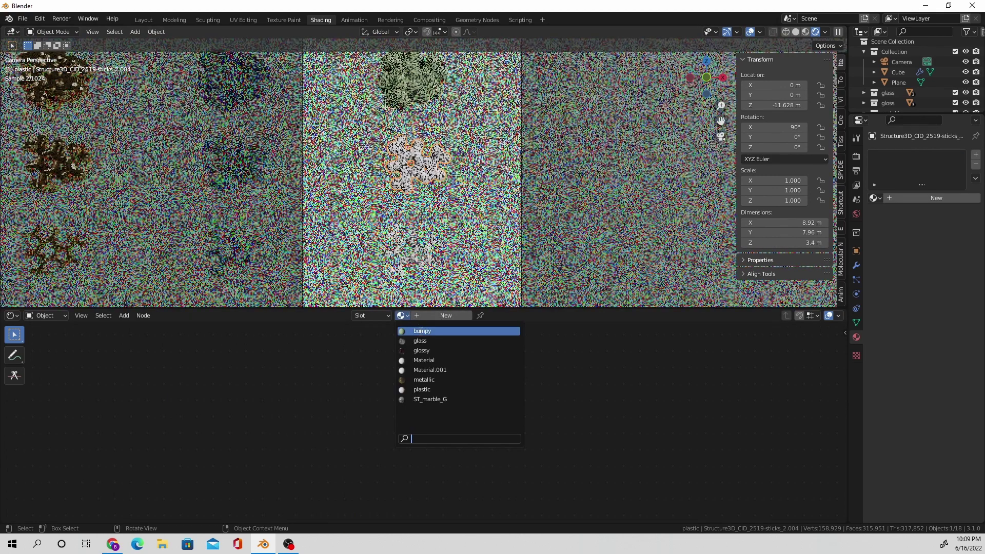
pyautogui.click(461, 332)
# - Assign the bumpy material to the ball-and-stick molecule in the same column and render the image
pyautogui.click(420, 223)
pyautogui.click(416, 247)
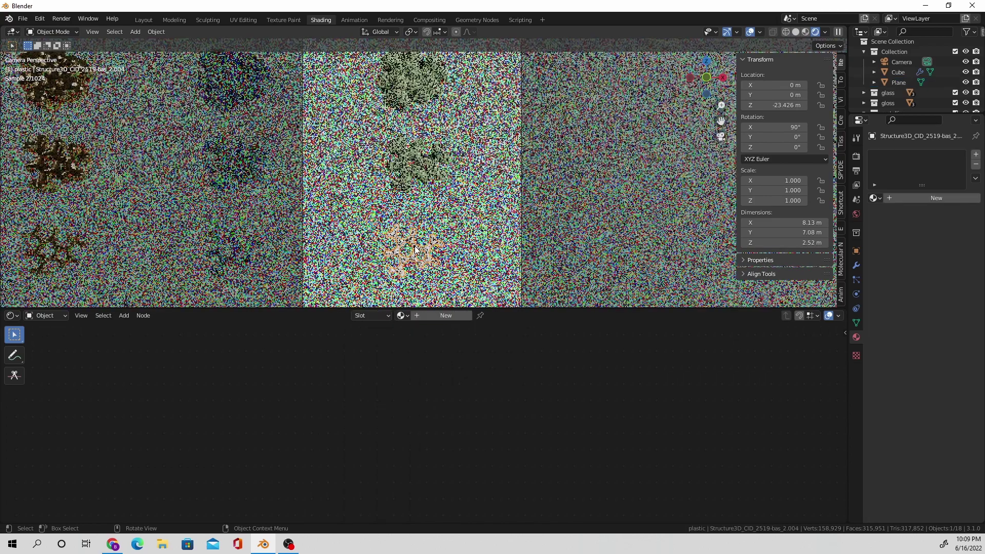
pyautogui.click(400, 315)
pyautogui.click(422, 331)
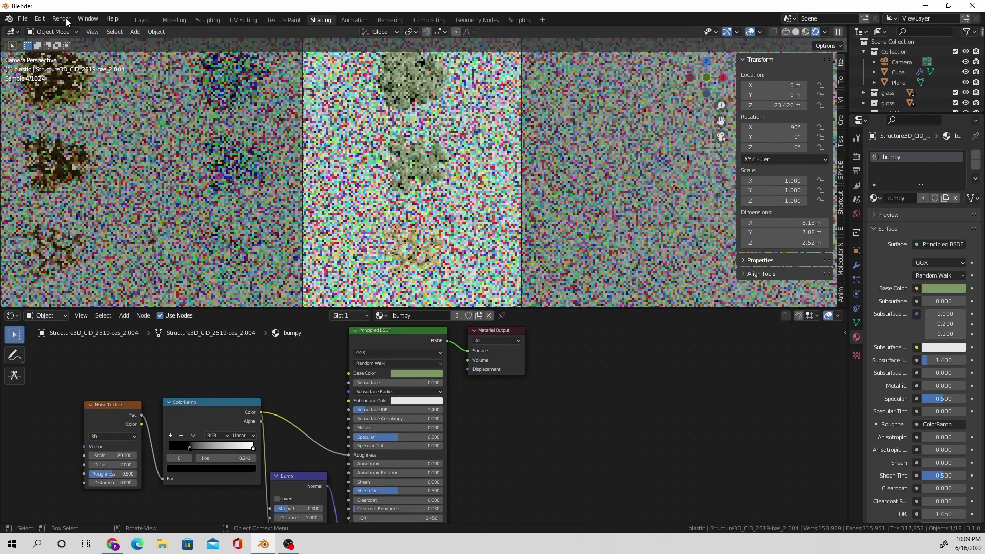
pyautogui.click(61, 19)
pyautogui.click(82, 29)
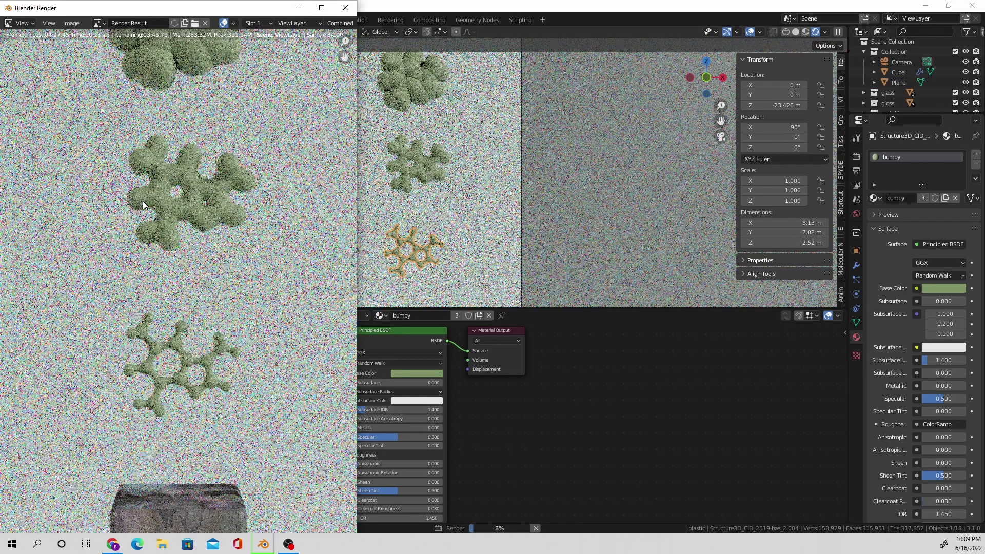